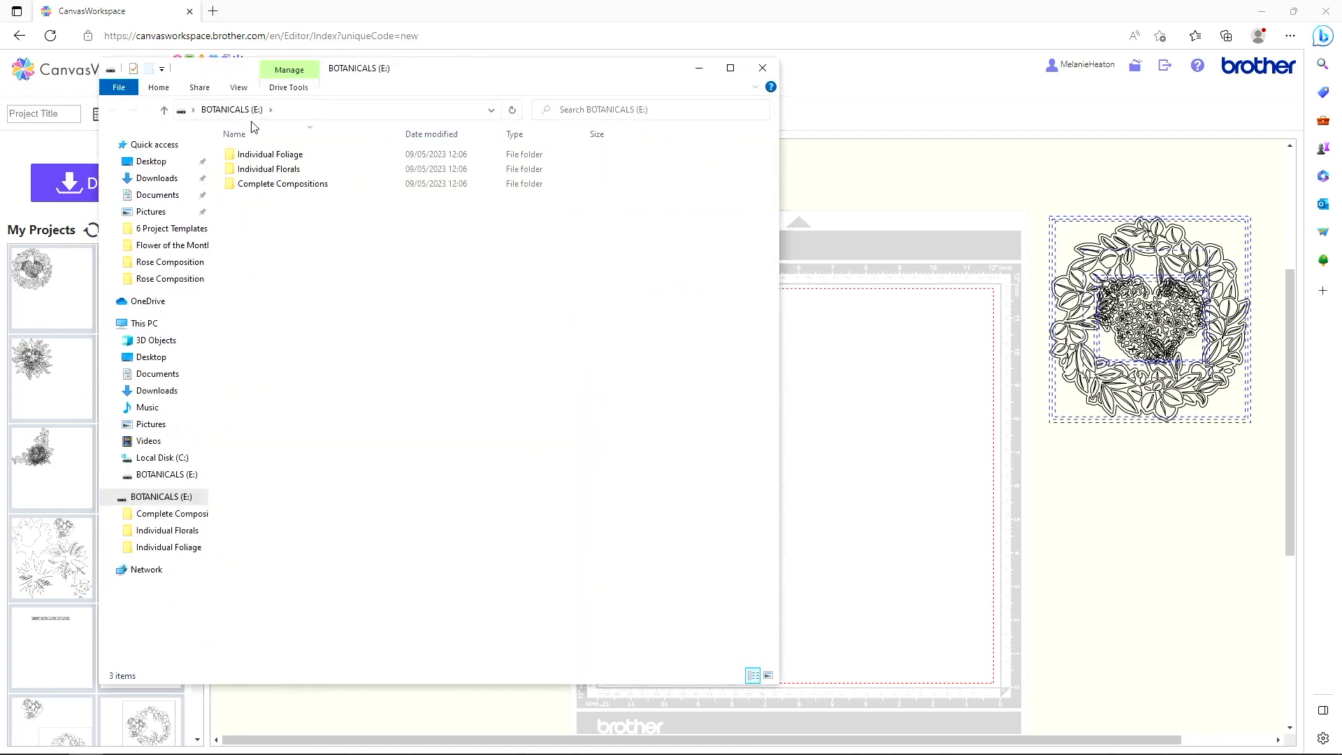
Close the BOTANICALS (E:) folder window and import Foliage Mat.svg from the Hydrangea Composition folder in Complete Compositions
click(763, 68)
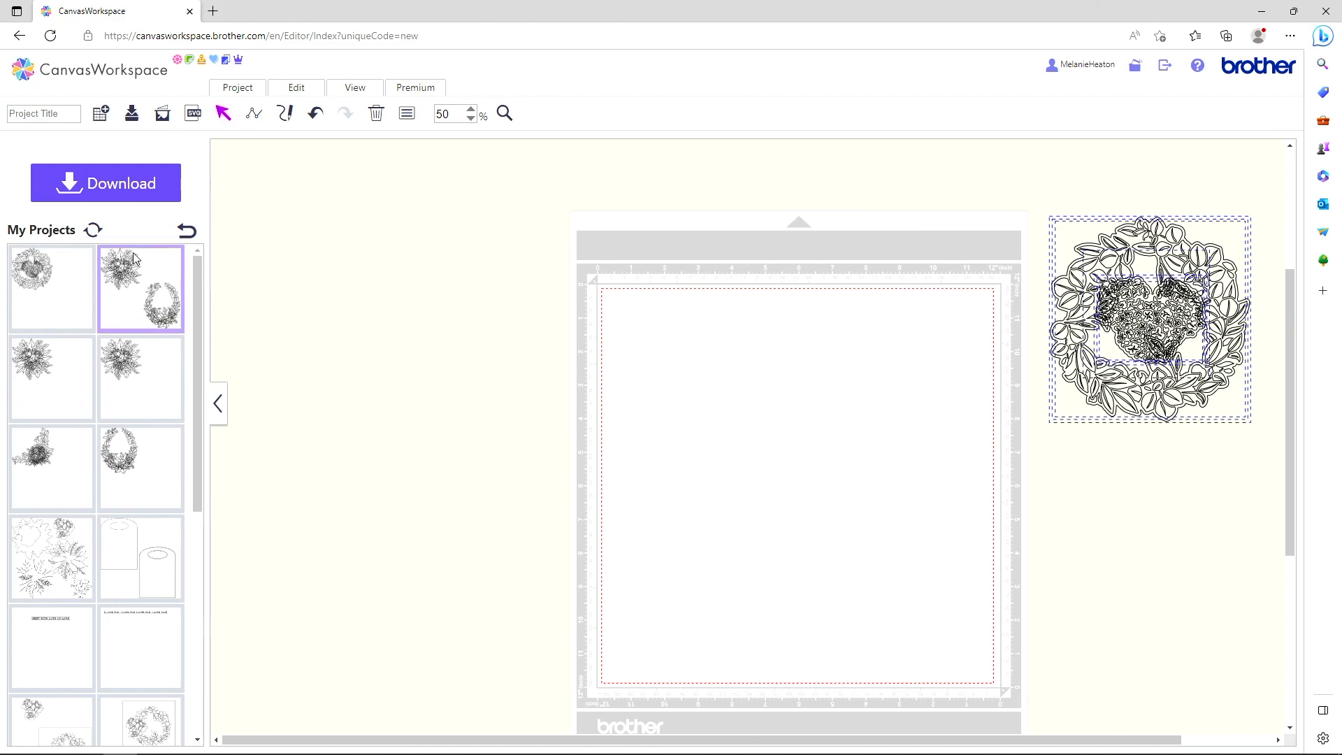
click(192, 112)
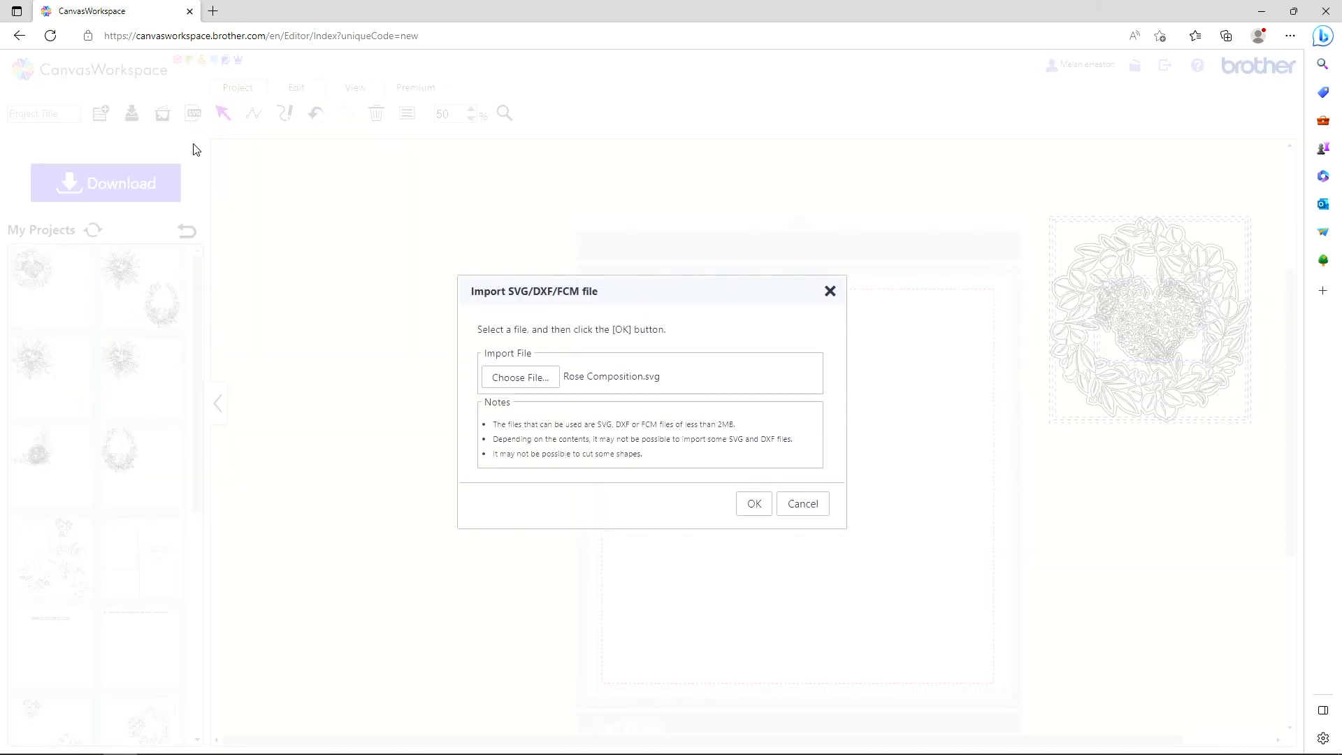
click(502, 378)
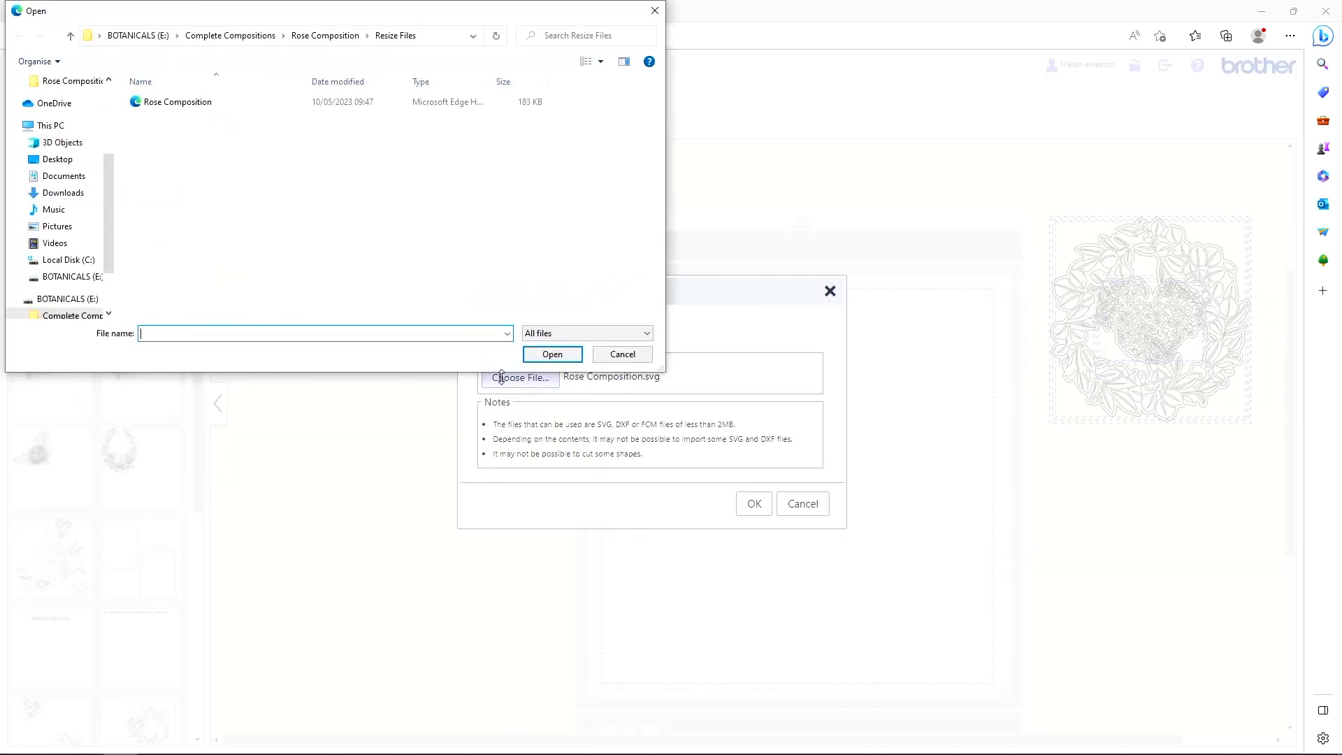
click(109, 314)
click(108, 313)
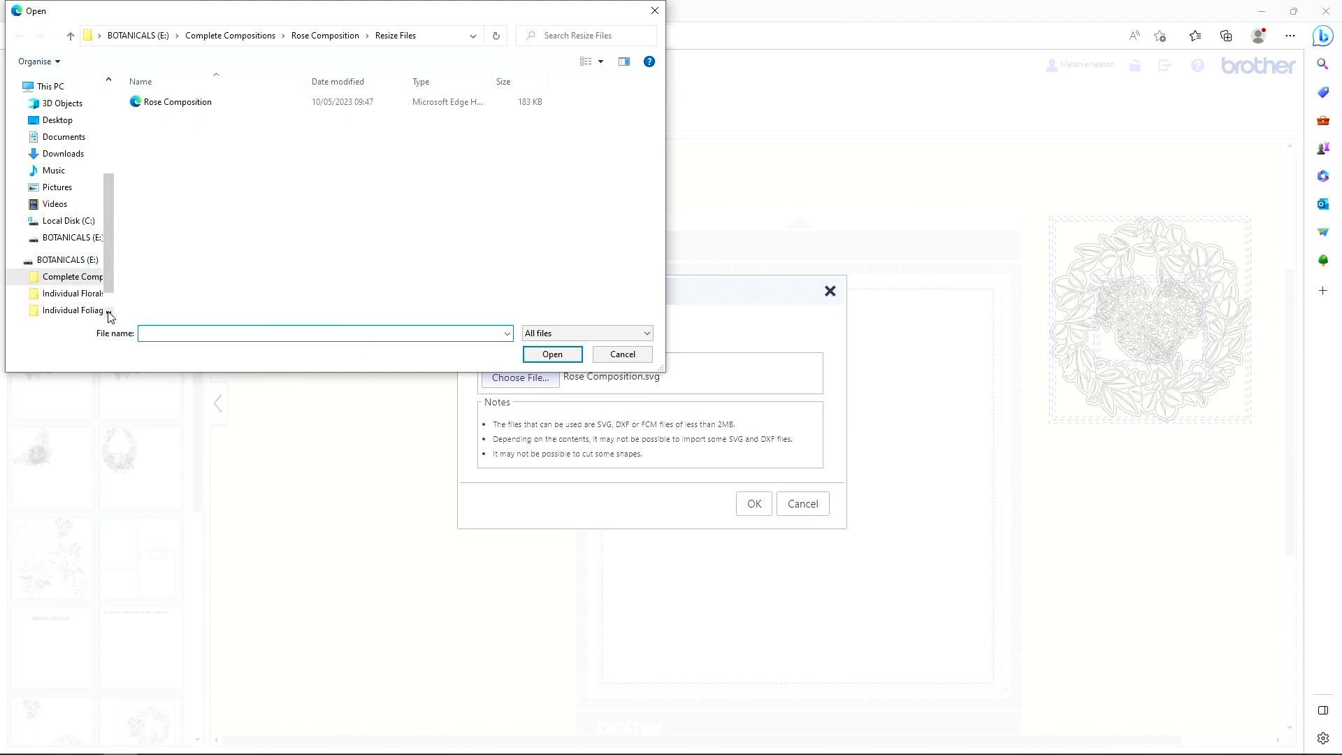
click(82, 278)
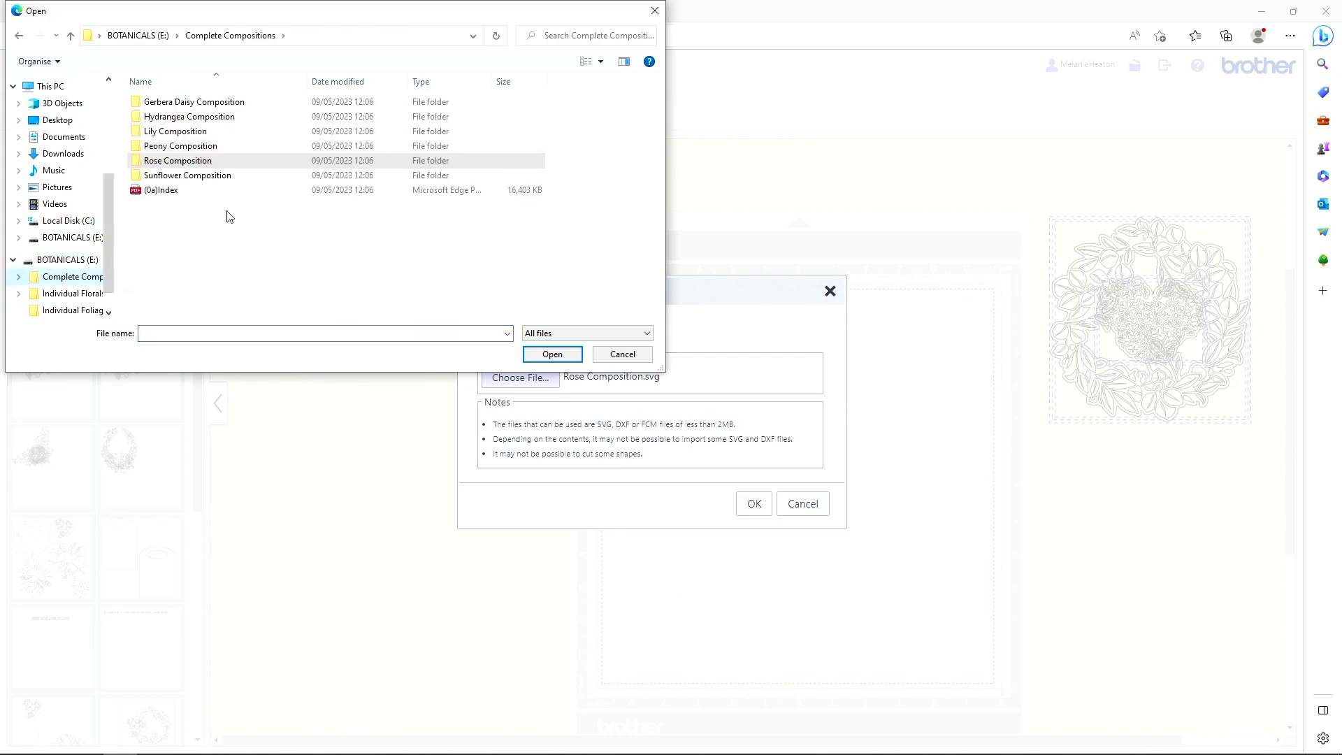
click(247, 120)
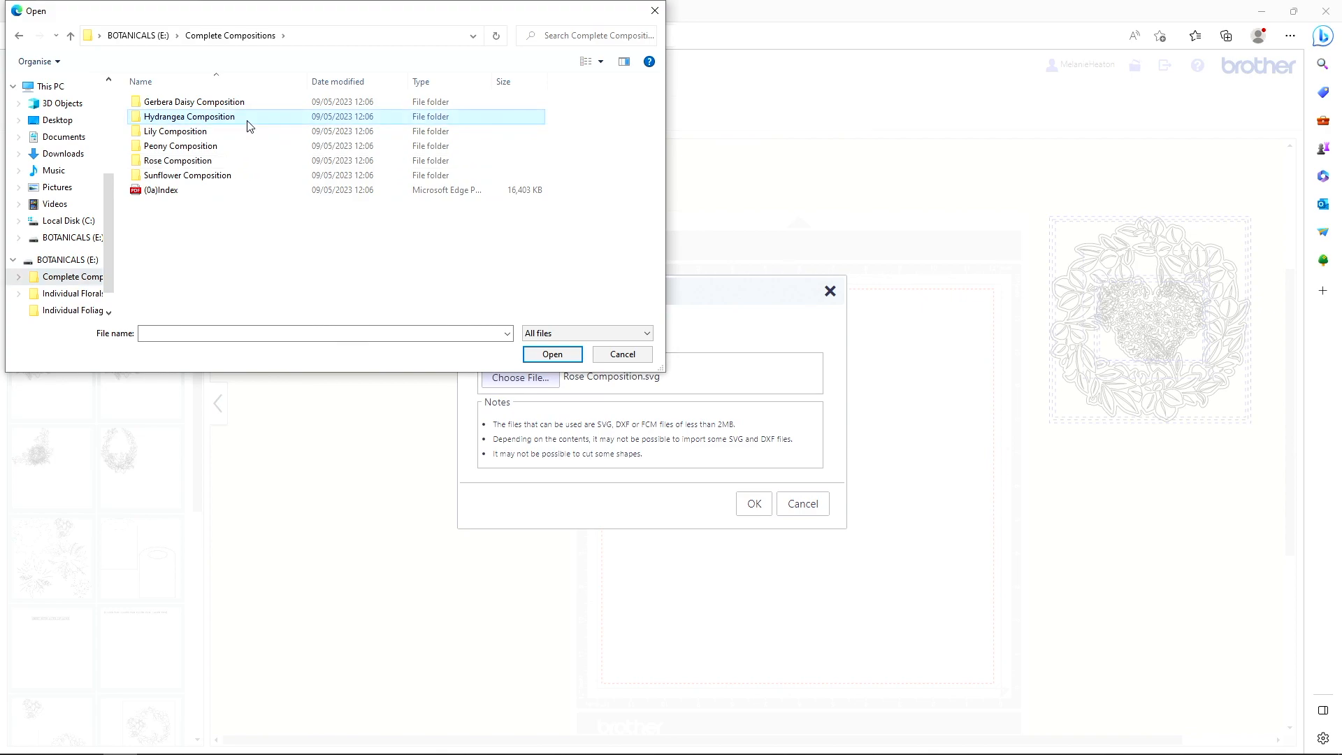
double_click(251, 120)
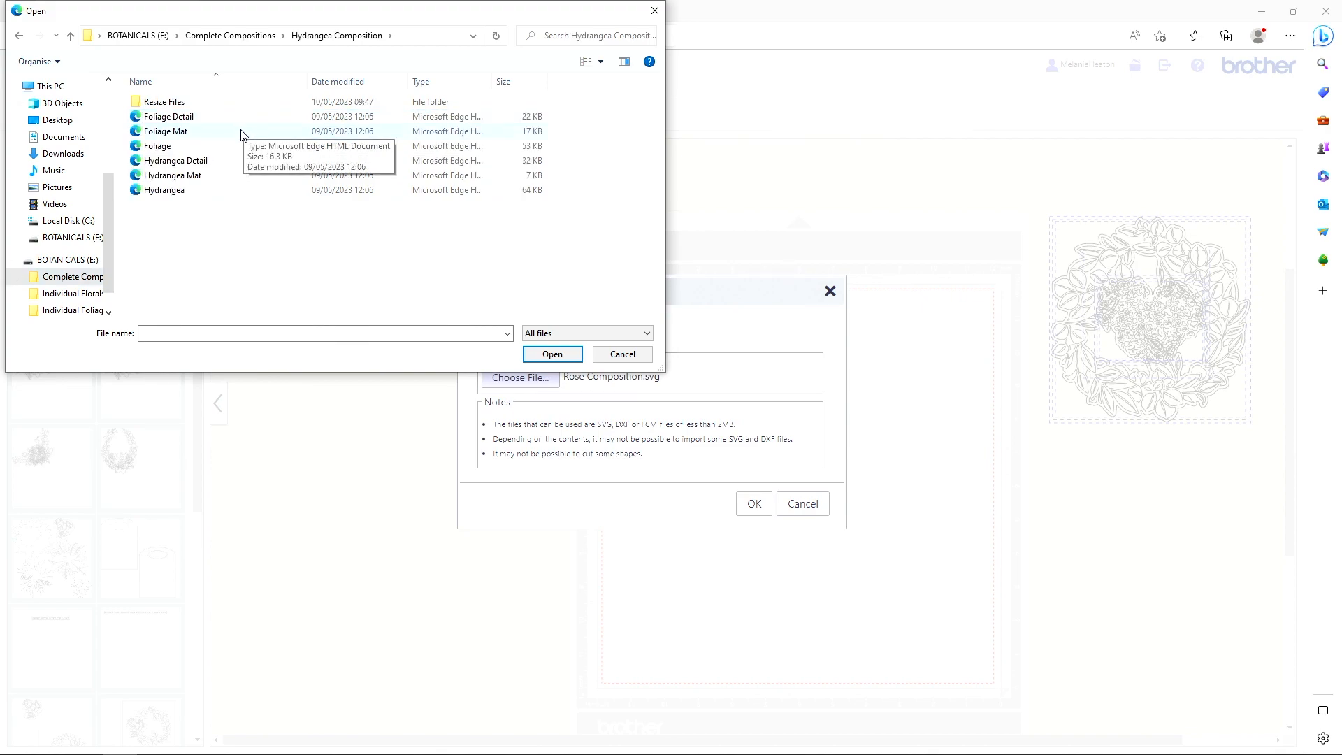
double_click(241, 133)
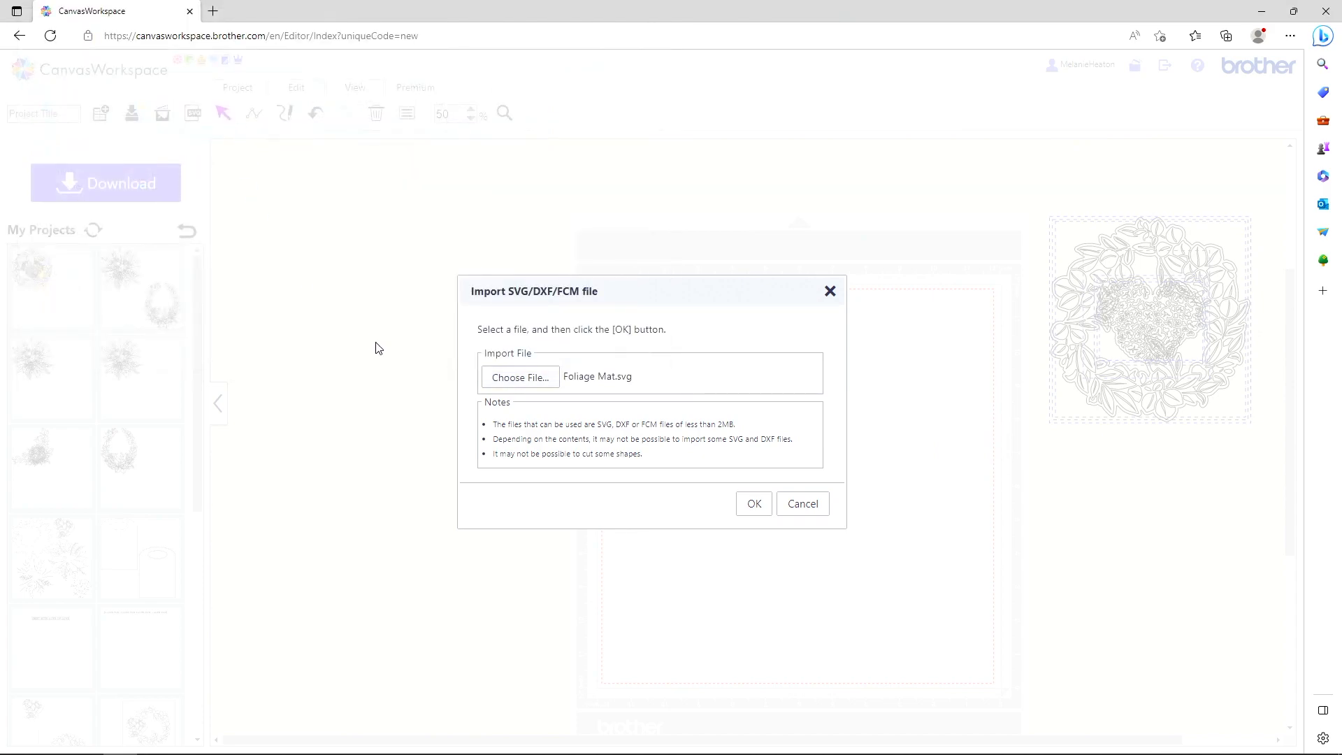
click(754, 503)
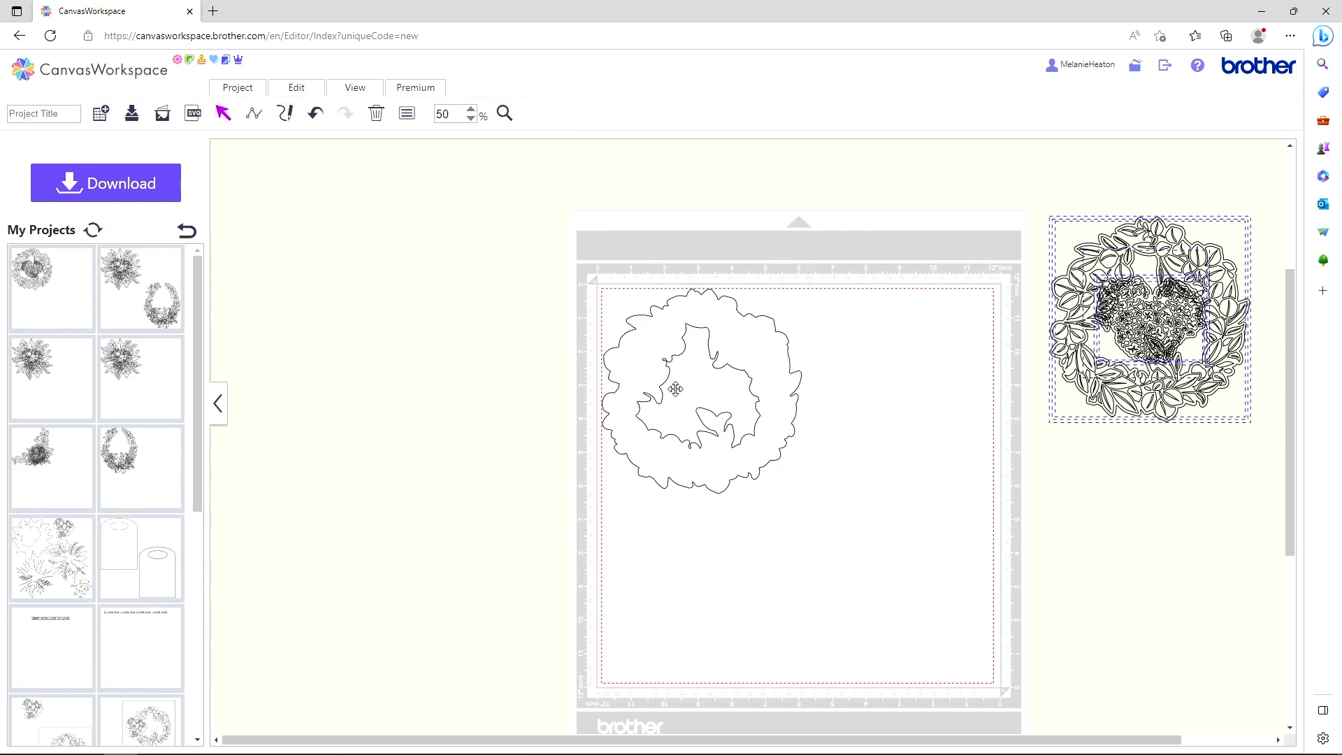
Process the overlap of the imported foliage mat's two outlines to cut the inner shape out of the outer wreath shape
drag(596, 272, 747, 405)
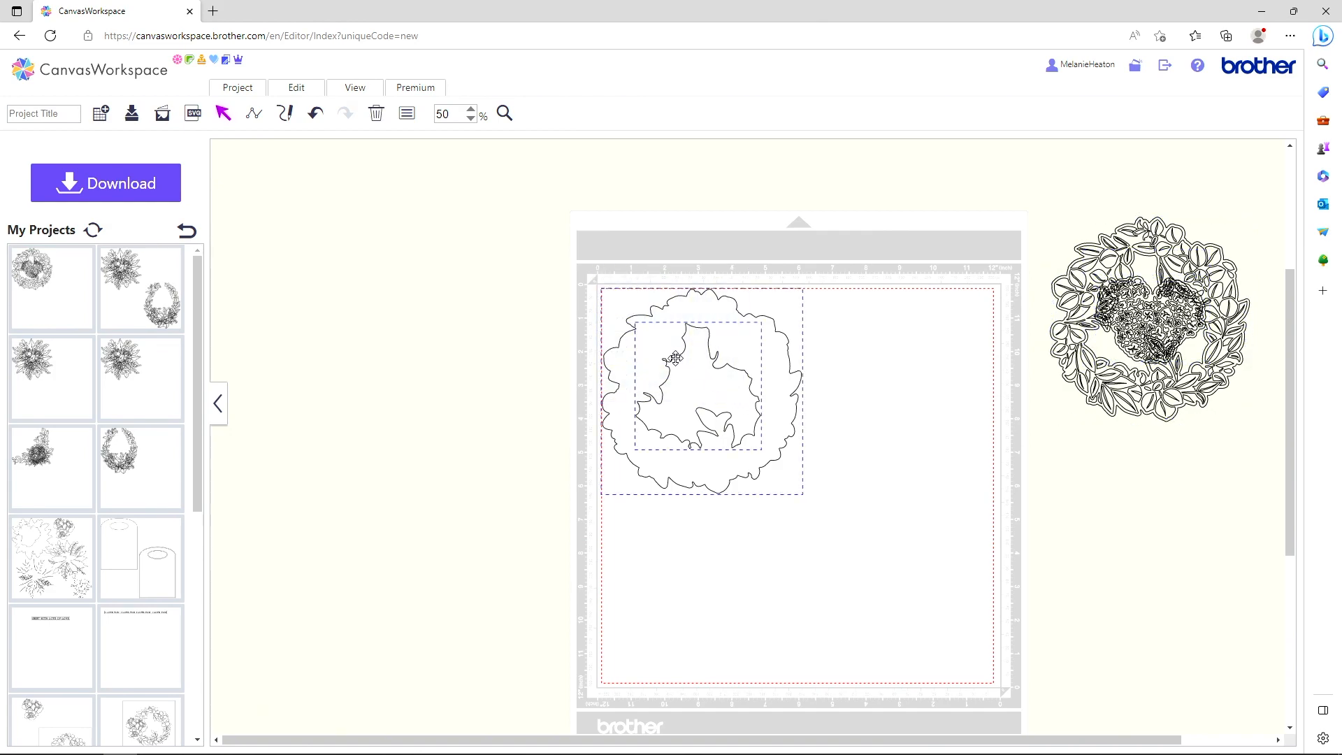
click(293, 89)
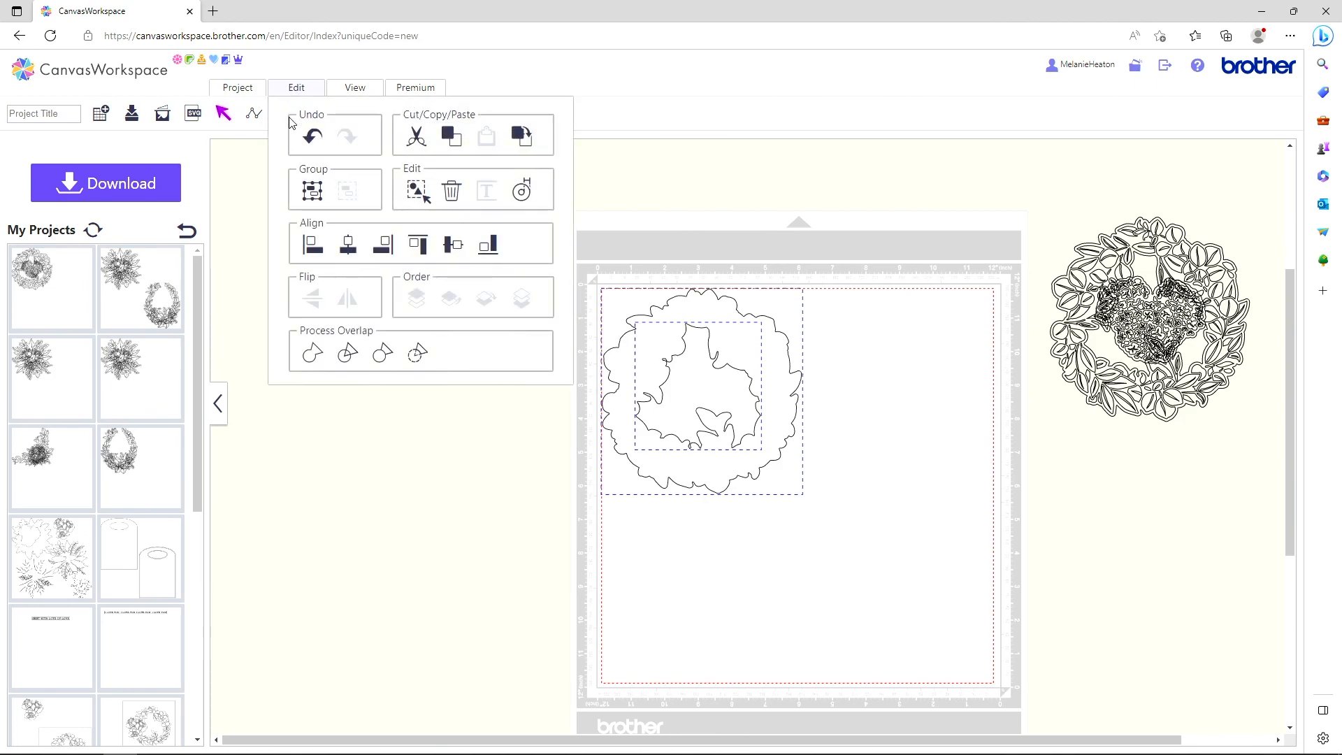
click(346, 355)
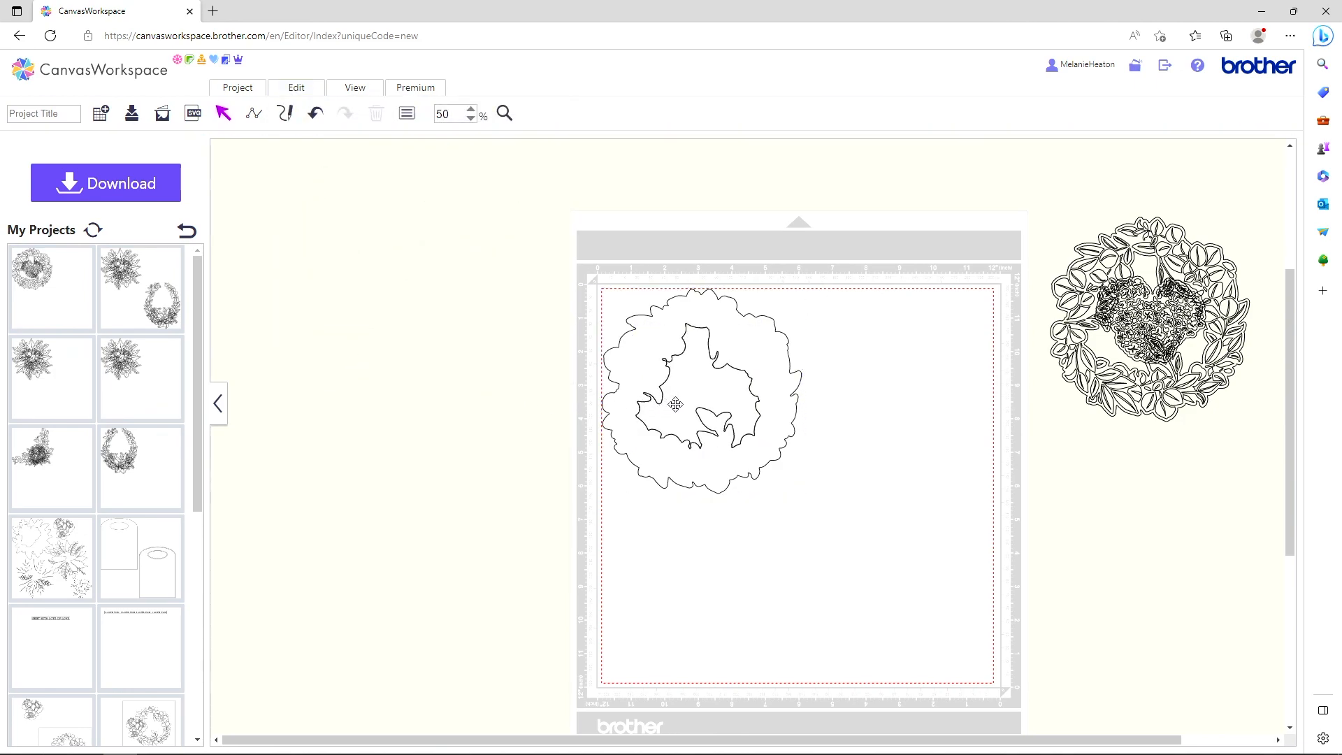
Pull the leftover inner outline out of the foliage mat and delete it
drag(675, 404, 326, 292)
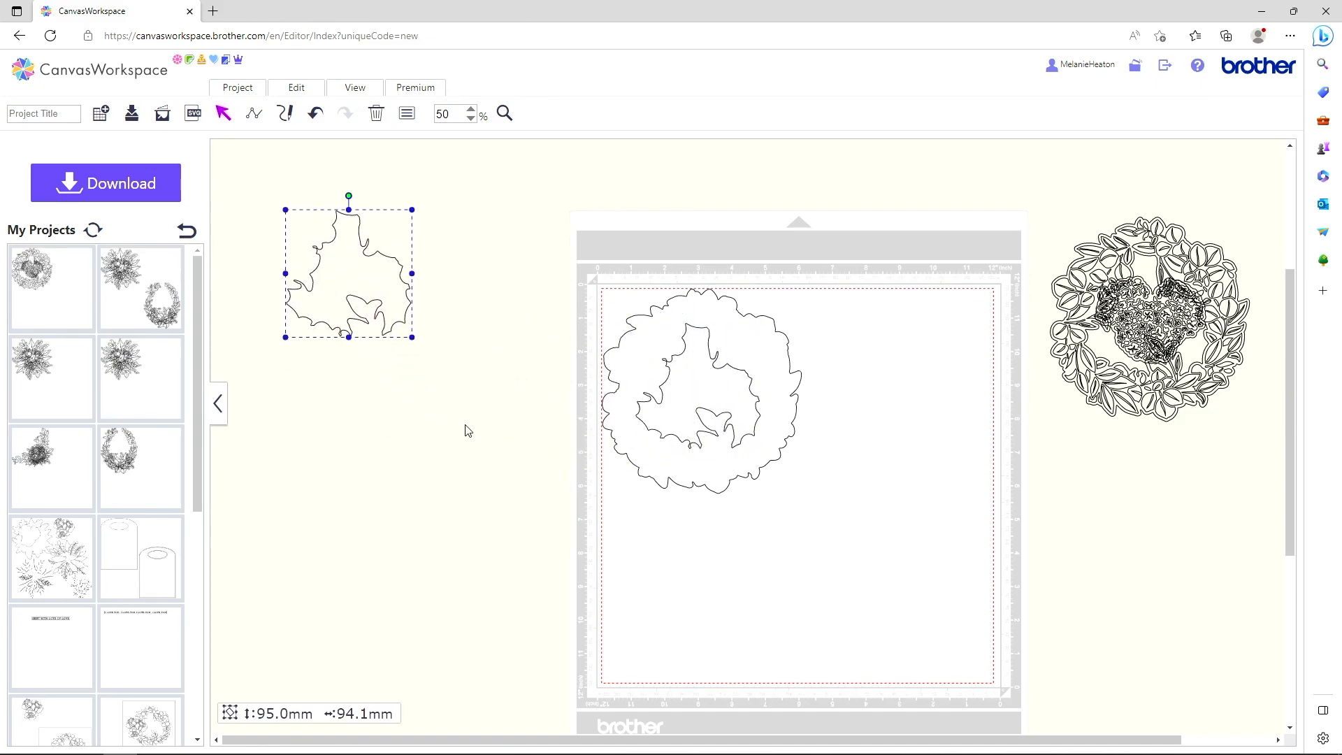
drag(631, 348, 636, 359)
click(339, 232)
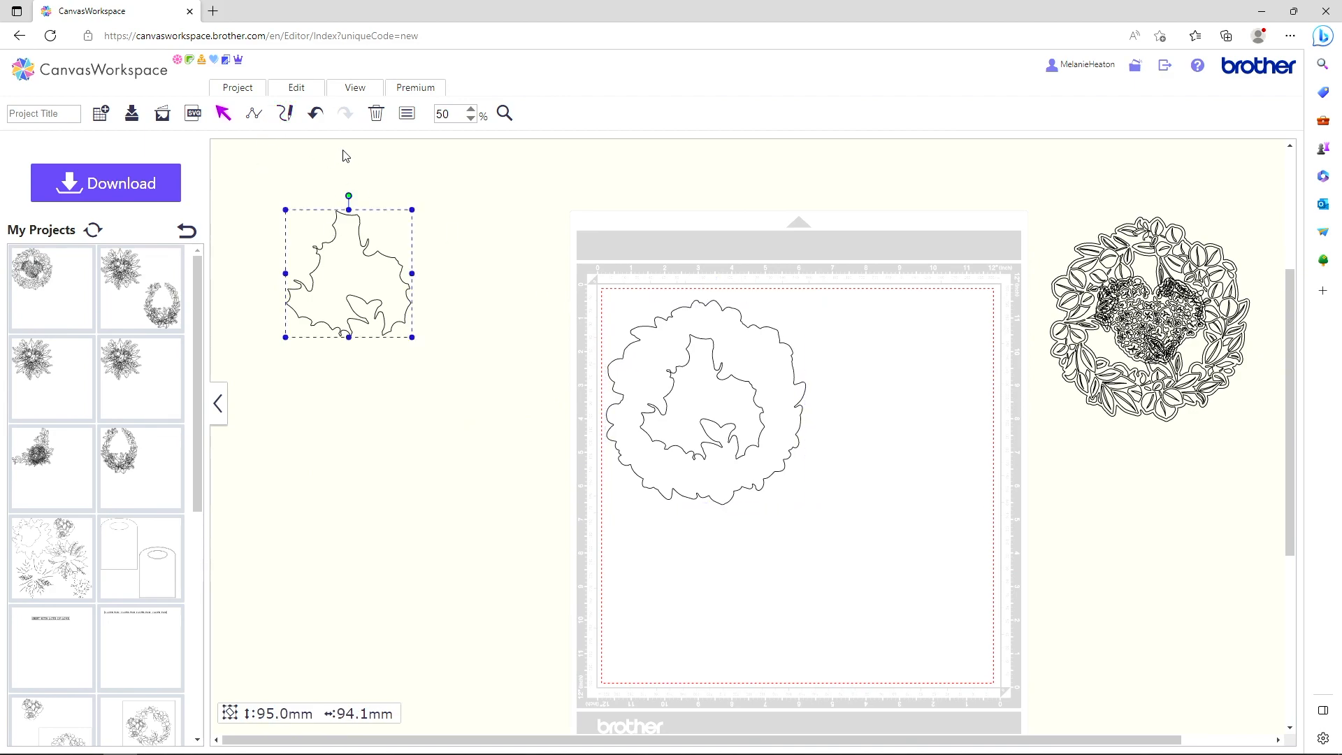
click(374, 120)
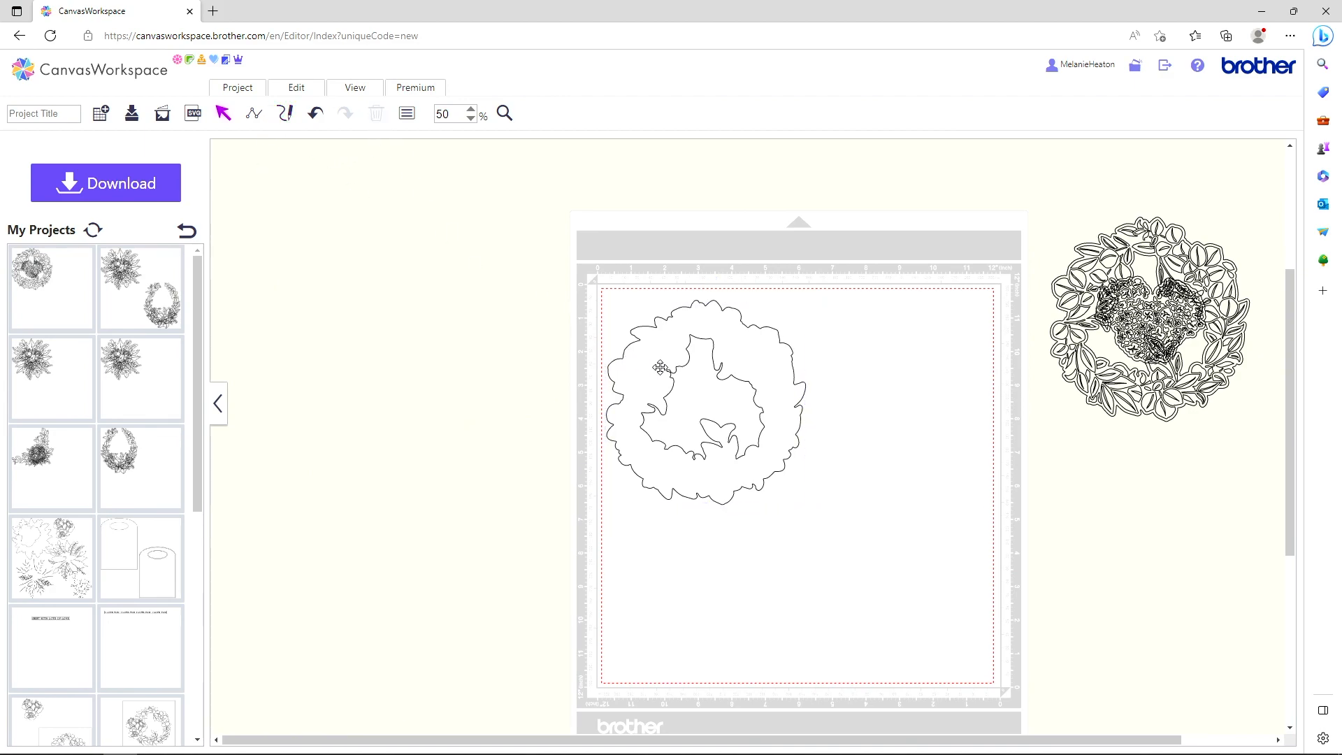
Set the new foliage mat and the composition's foliage wreath aside together, and delete the composition's original outer foliage mat outline
drag(650, 360, 213, 260)
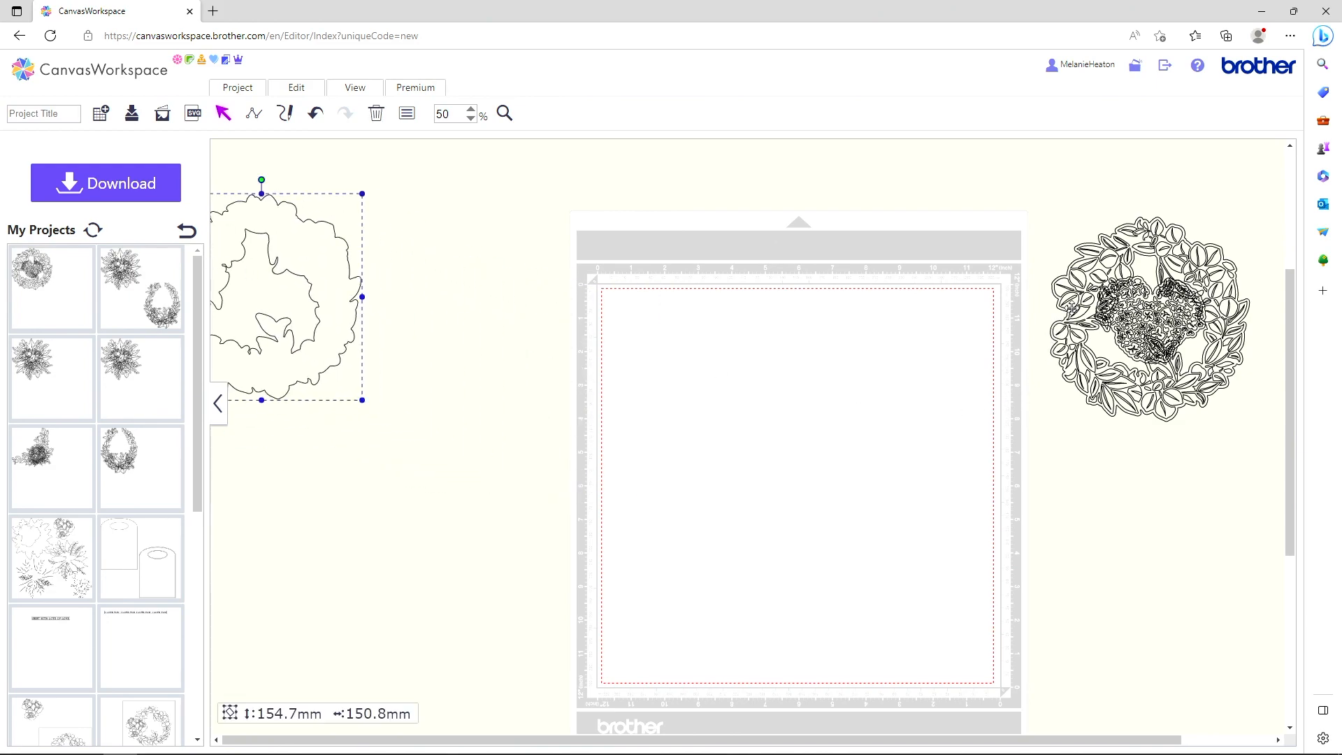
drag(1069, 306, 252, 284)
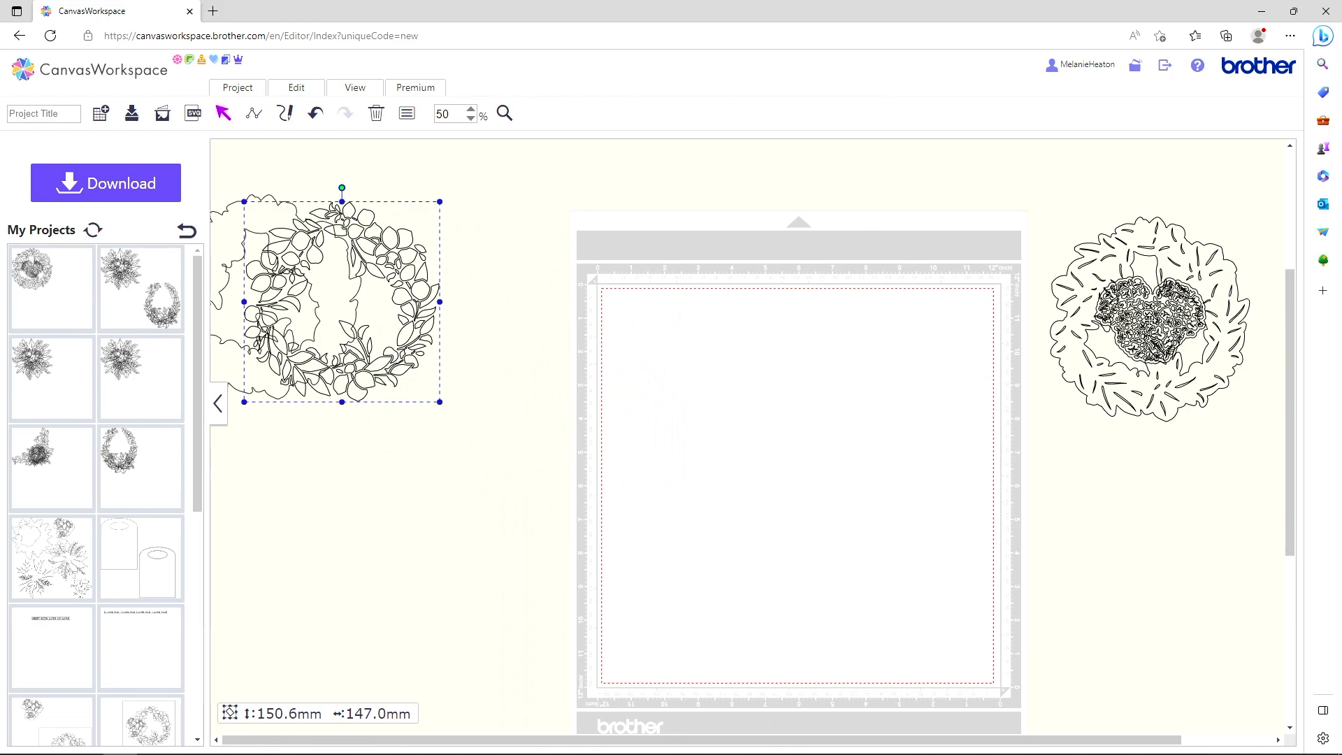
click(1052, 291)
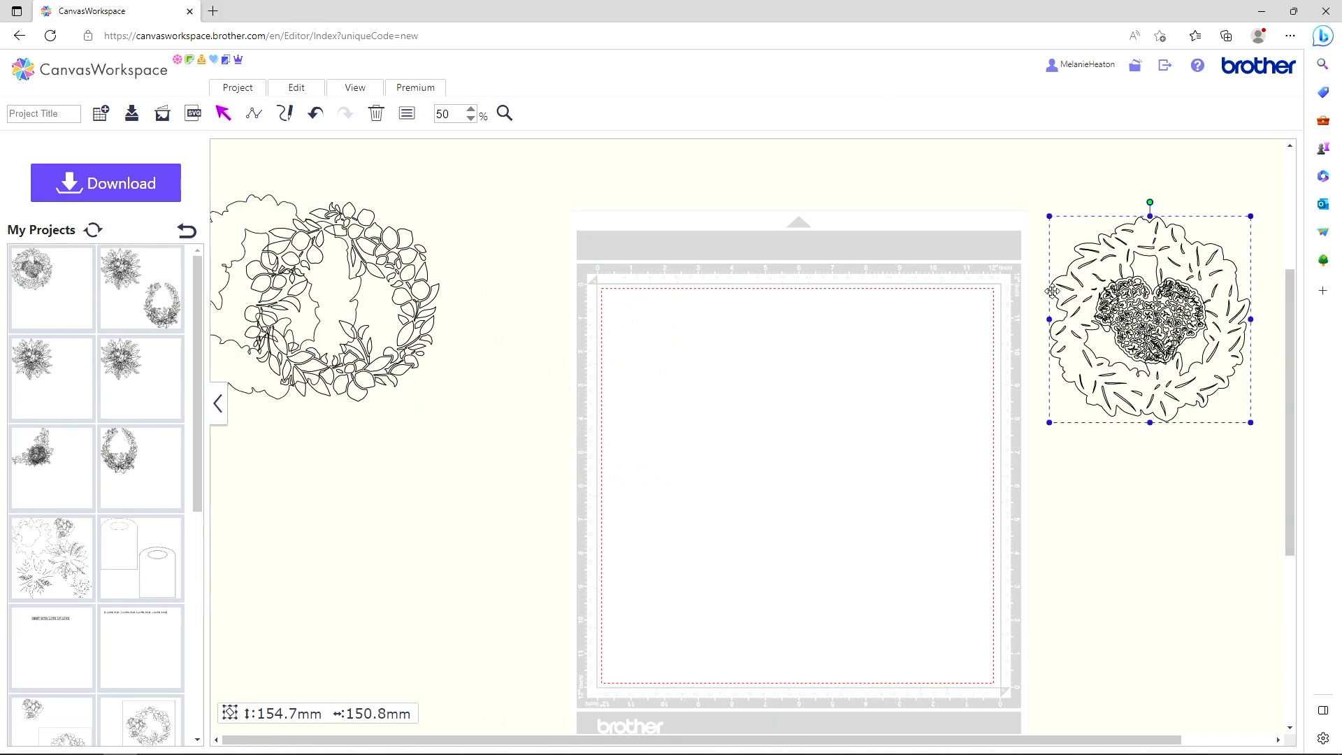
drag(1053, 292, 975, 295)
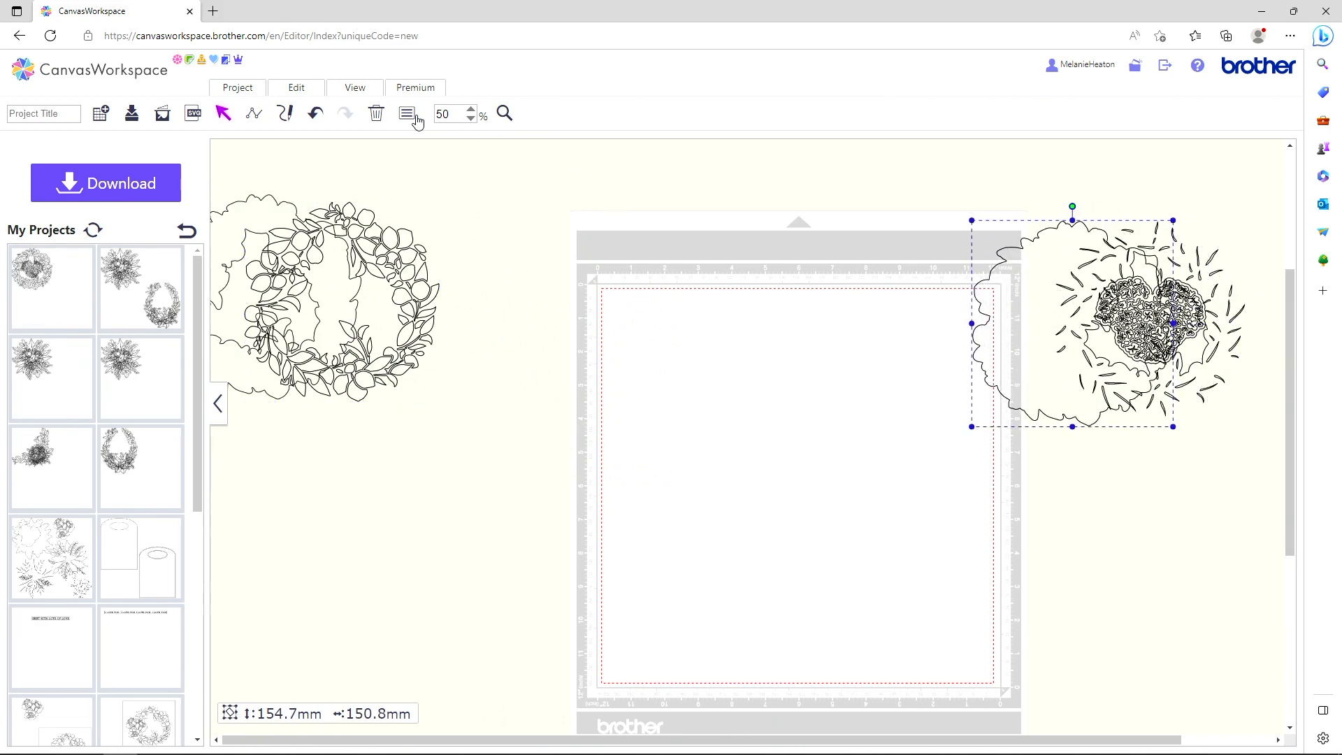
click(377, 116)
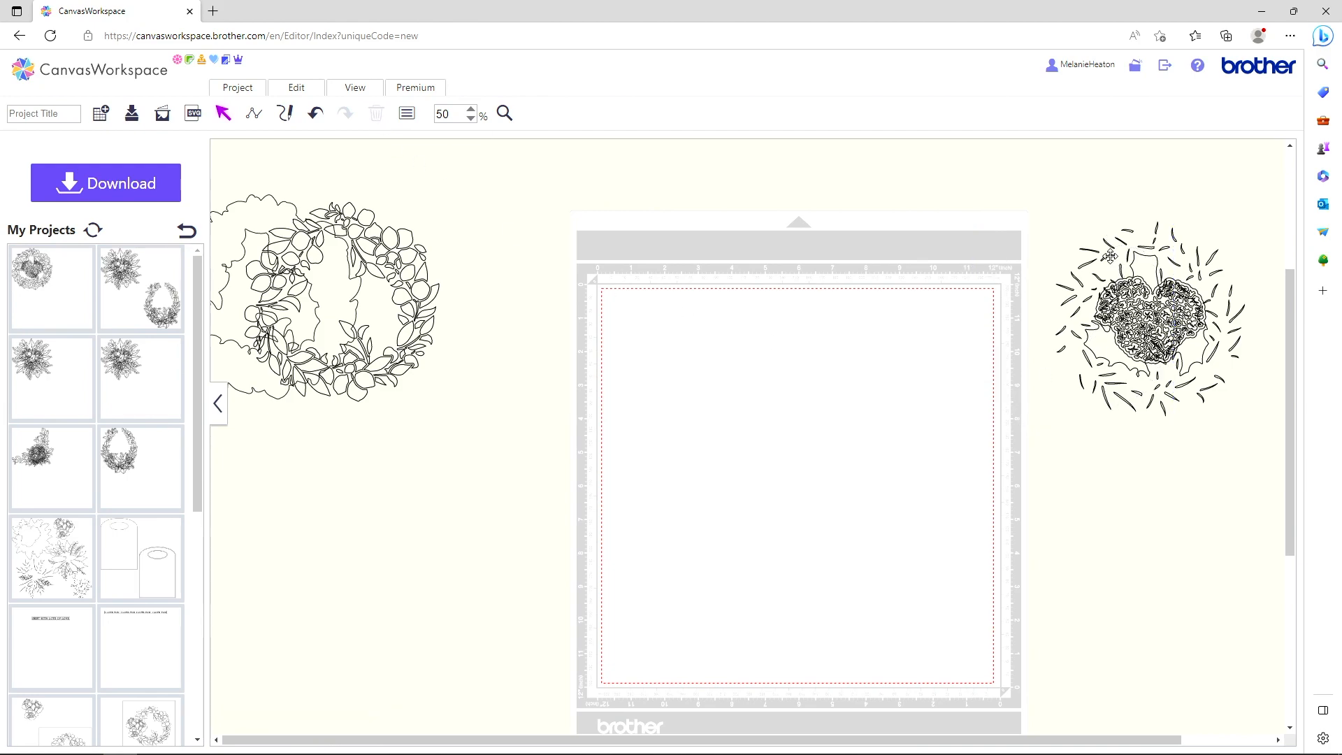
Move the leaf detail lines out of the composition to below the foliage wreath, and delete the original inner foliage mat outline
mouse_move(1110, 256)
mouse_down()
mouse_move(553, 452)
mouse_move(273, 485)
mouse_up()
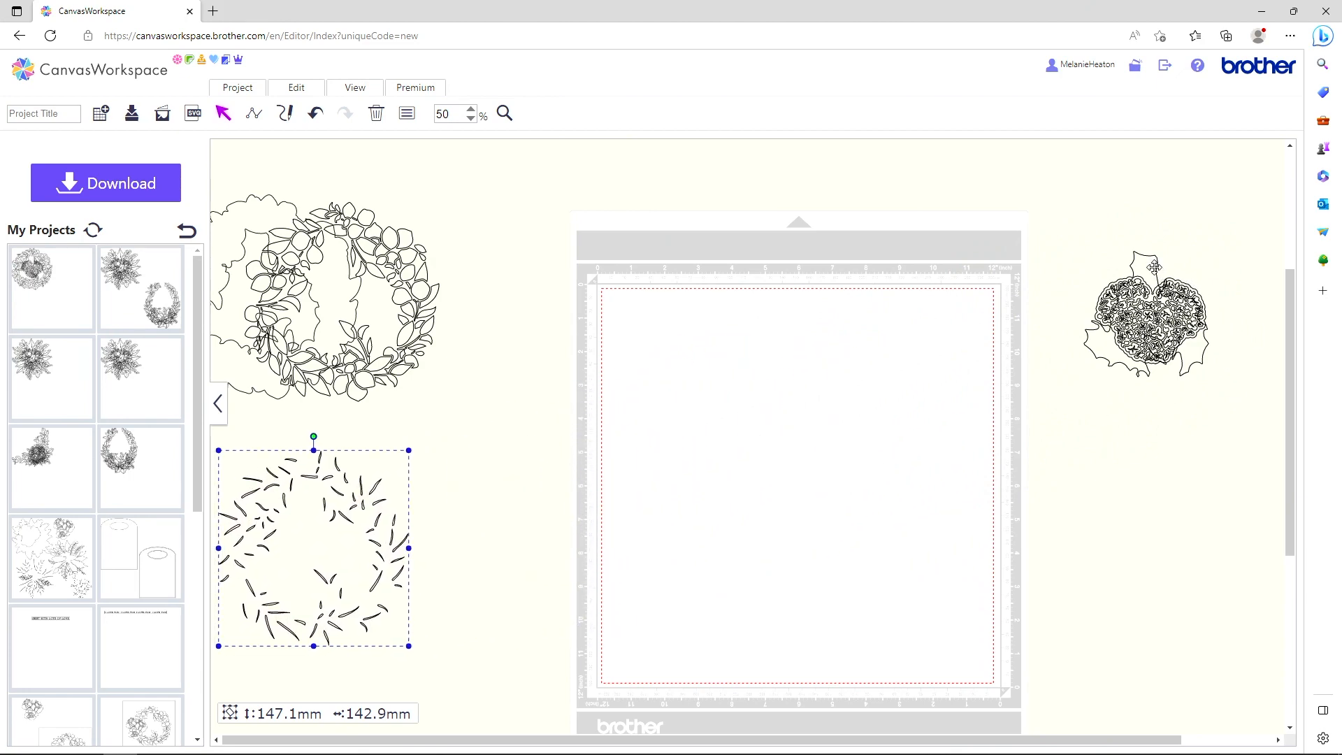
drag(1154, 268, 886, 279)
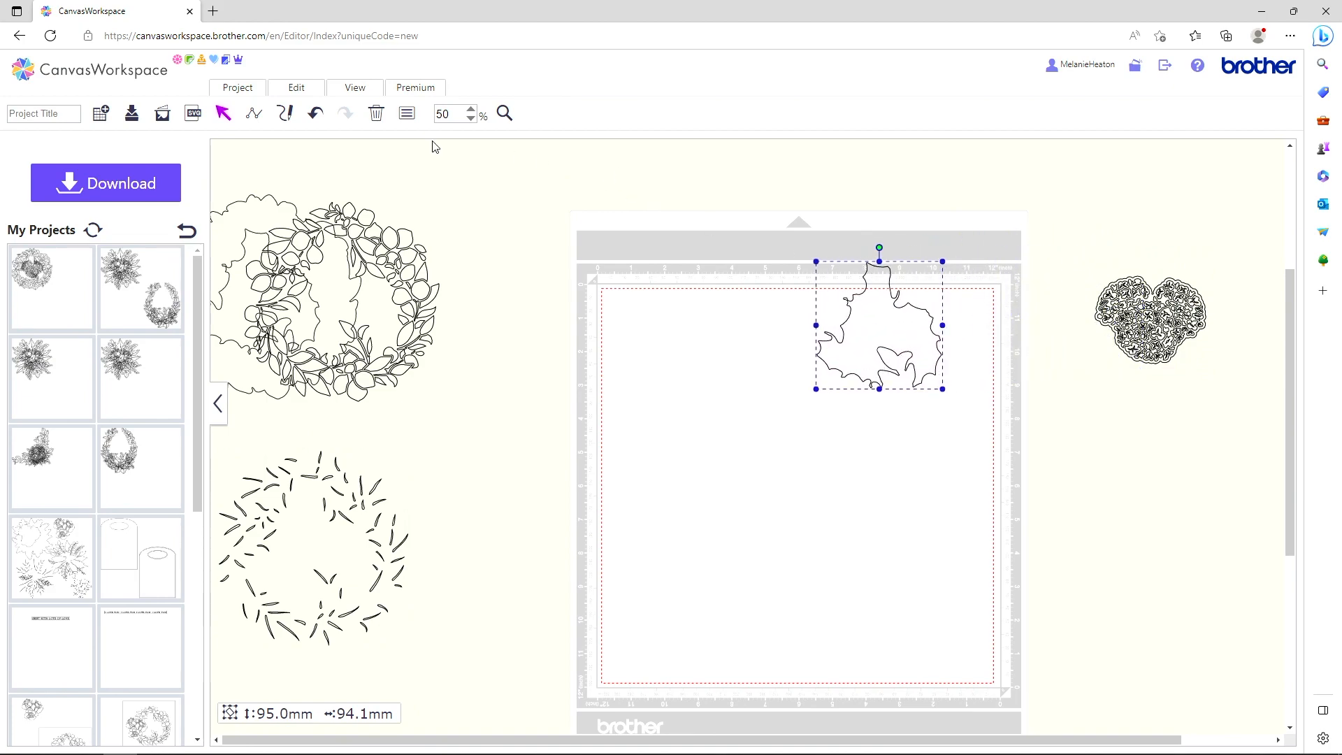
click(376, 115)
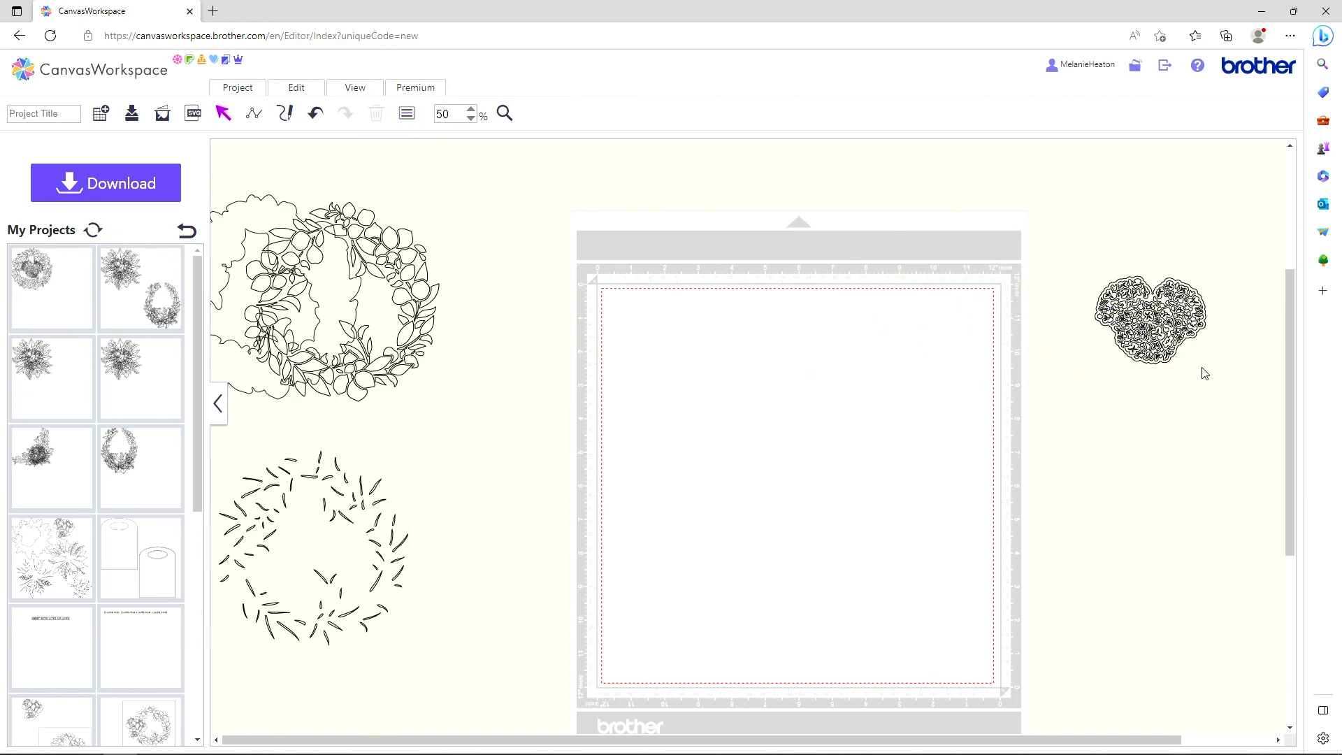
Separate the hydrangea layers by placing the mat outline below and the flower layer above the petal detail pieces
drag(1182, 343, 1193, 522)
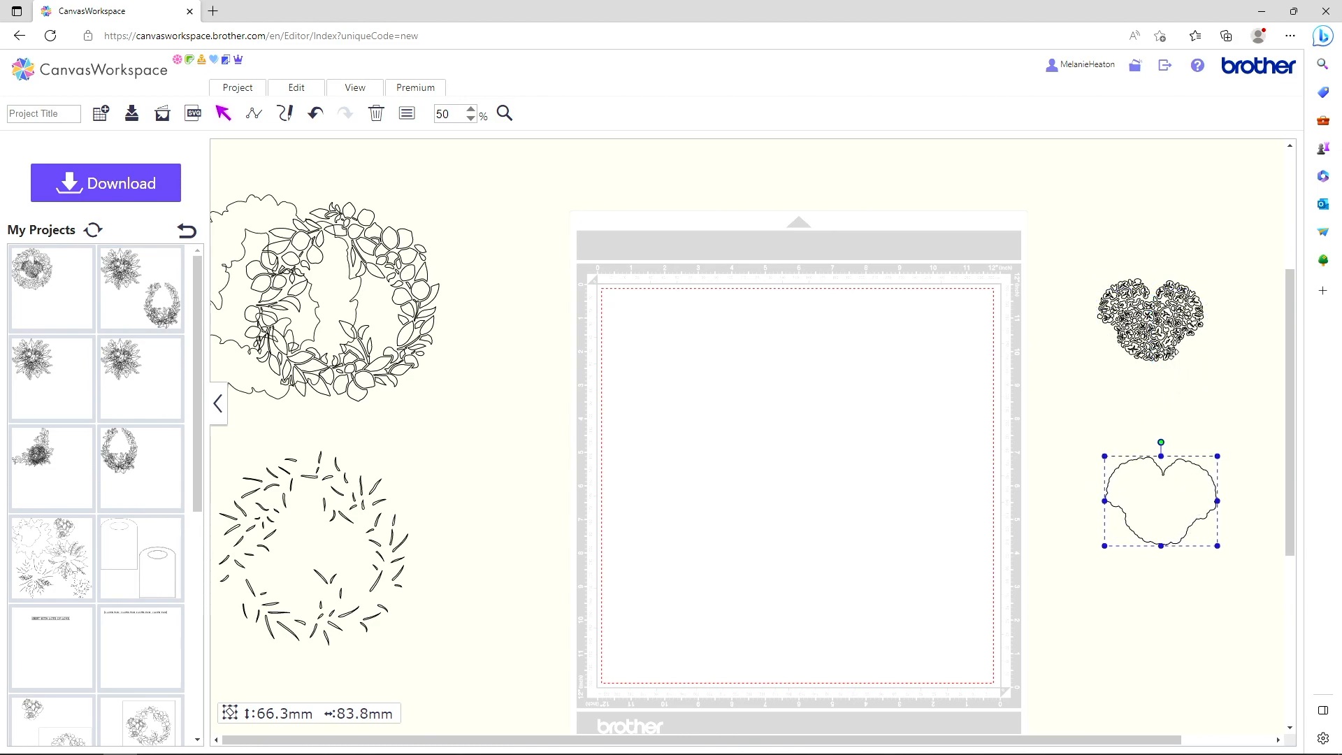
drag(1171, 354, 1180, 227)
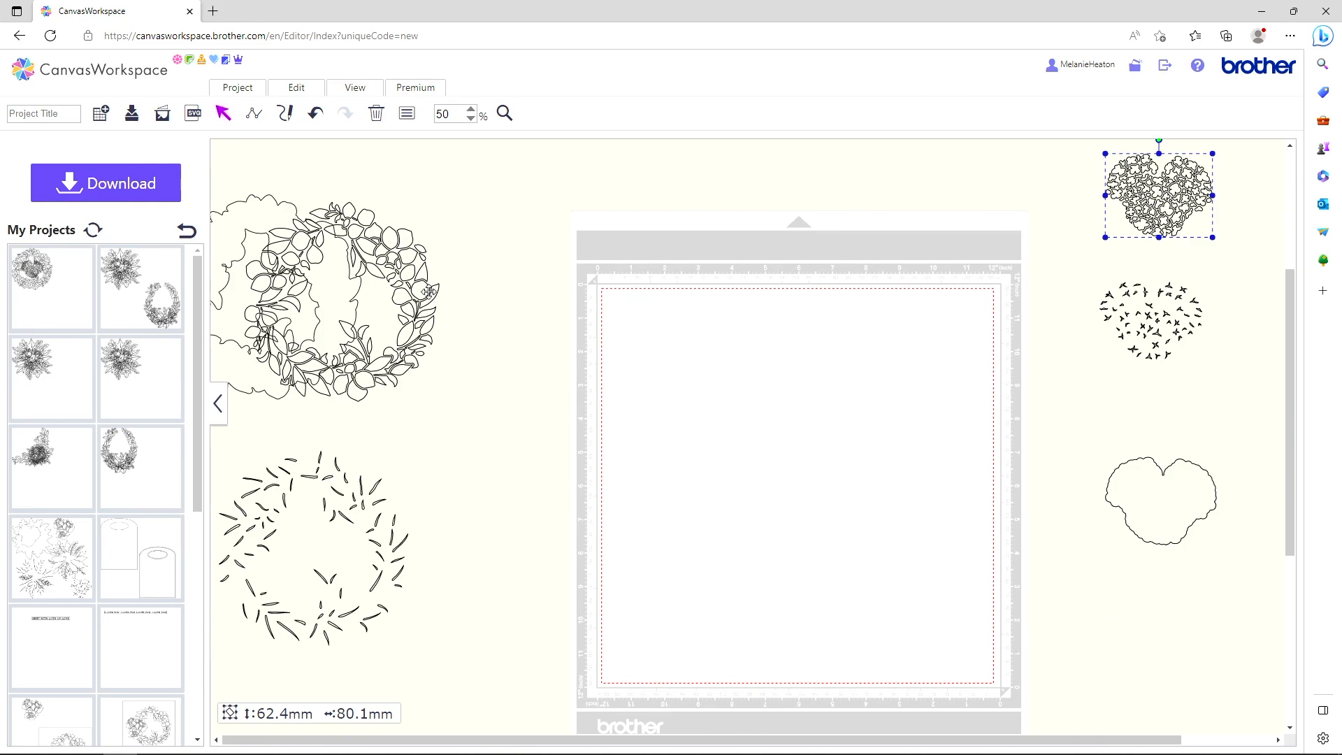
Bring the foliage wreath and its new mat onto the cutting mat and align their centres horizontally and vertically
drag(428, 292, 970, 399)
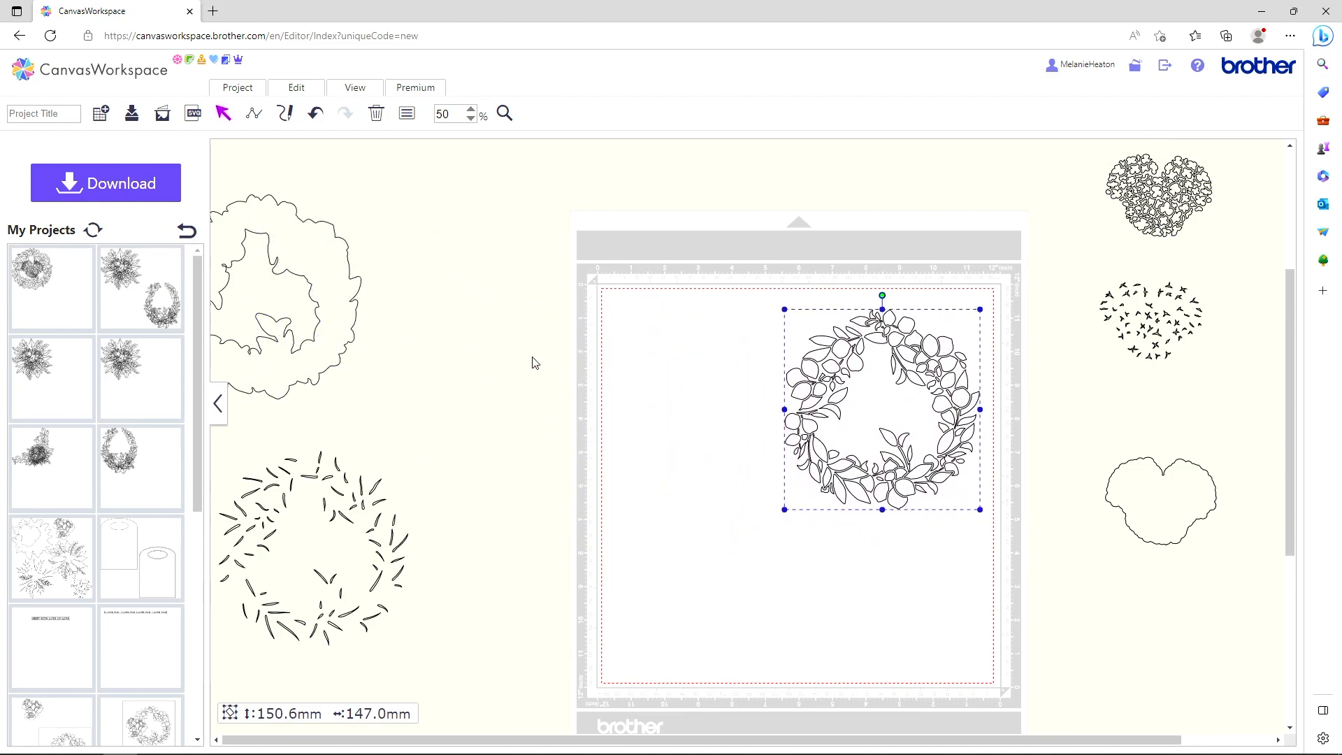
drag(350, 308, 951, 425)
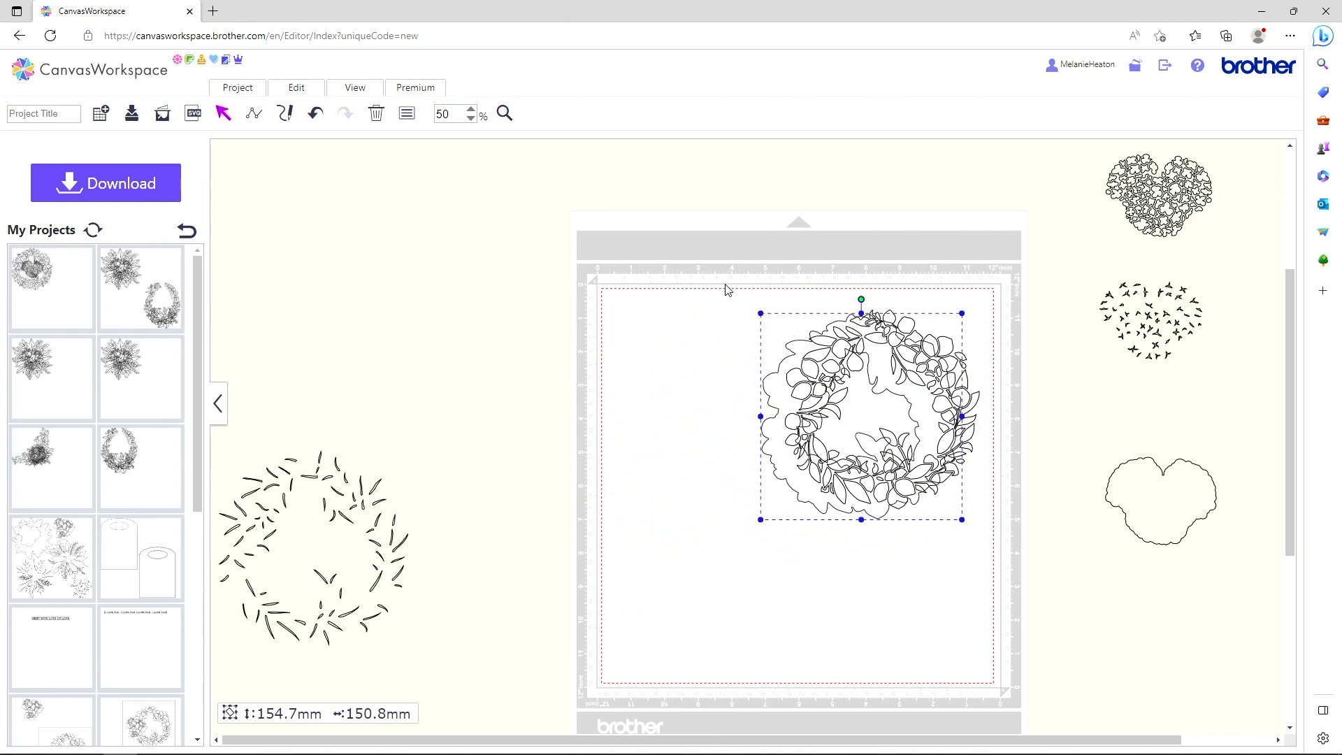
drag(726, 286, 894, 466)
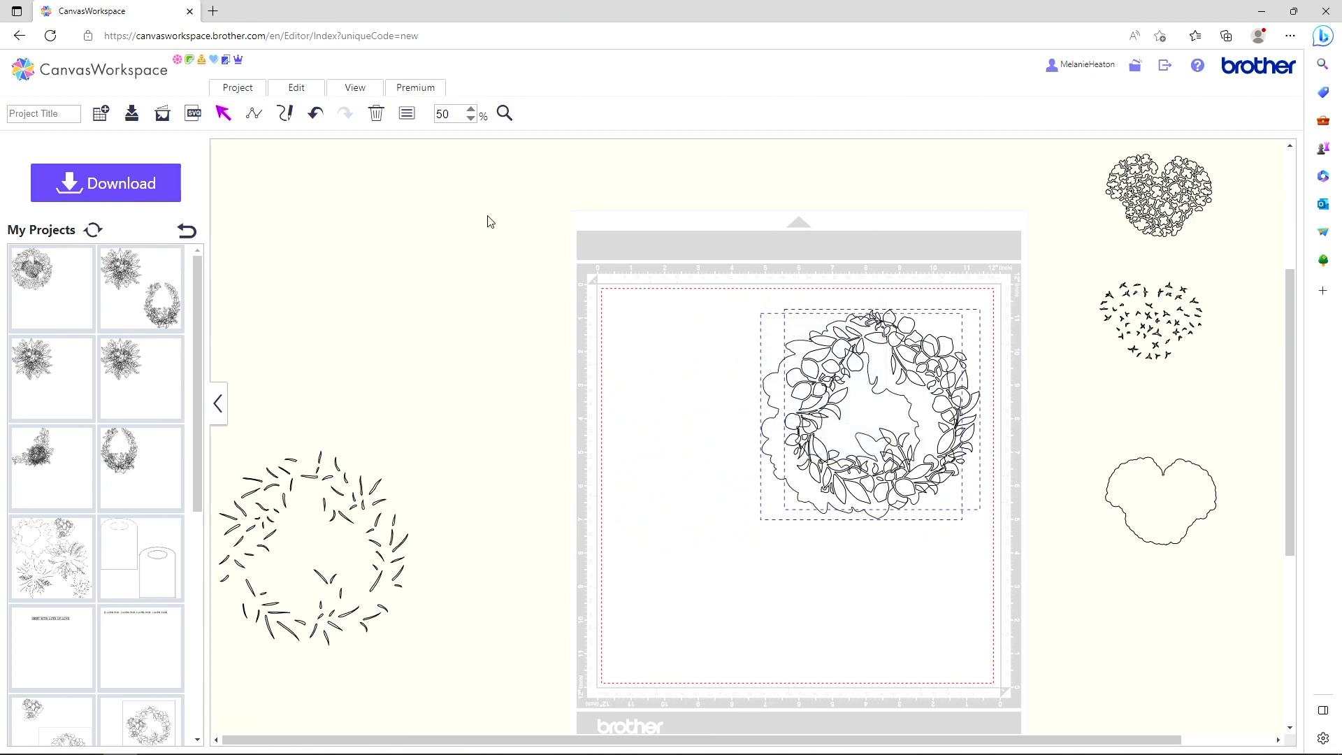
click(305, 92)
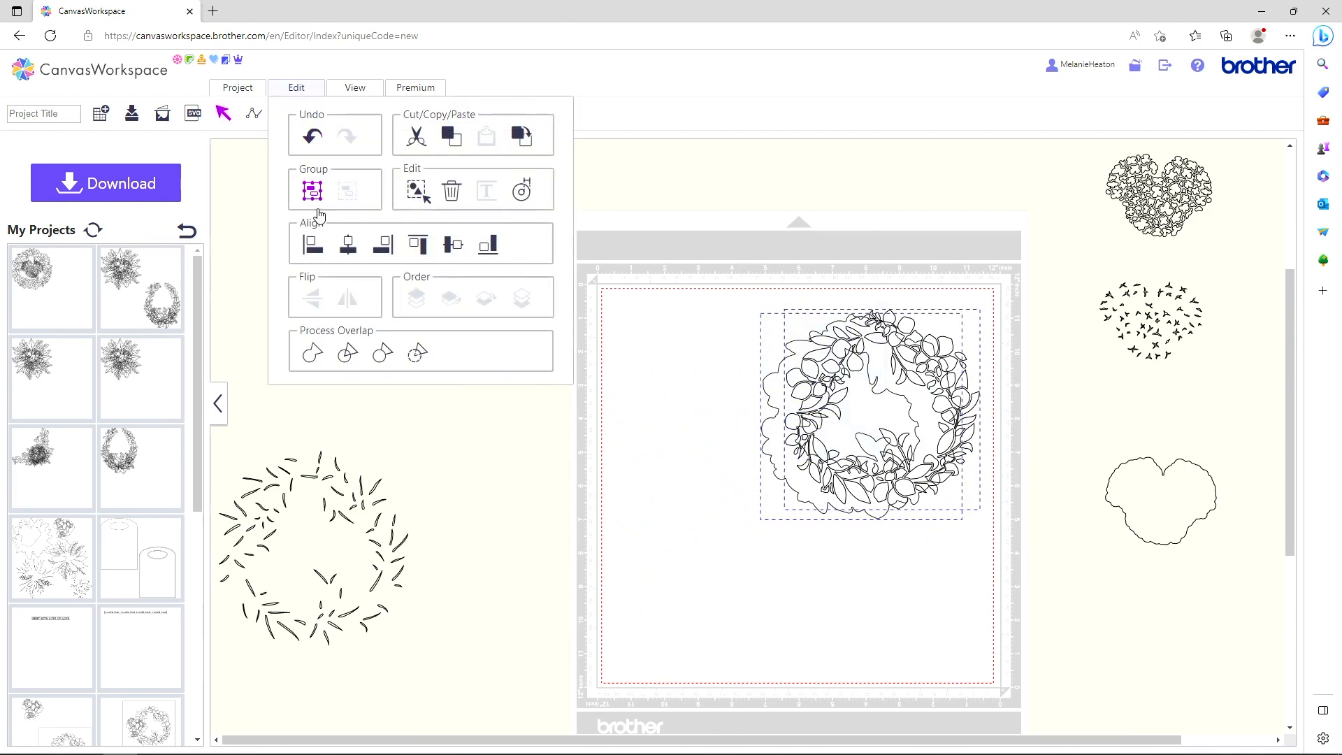
click(347, 245)
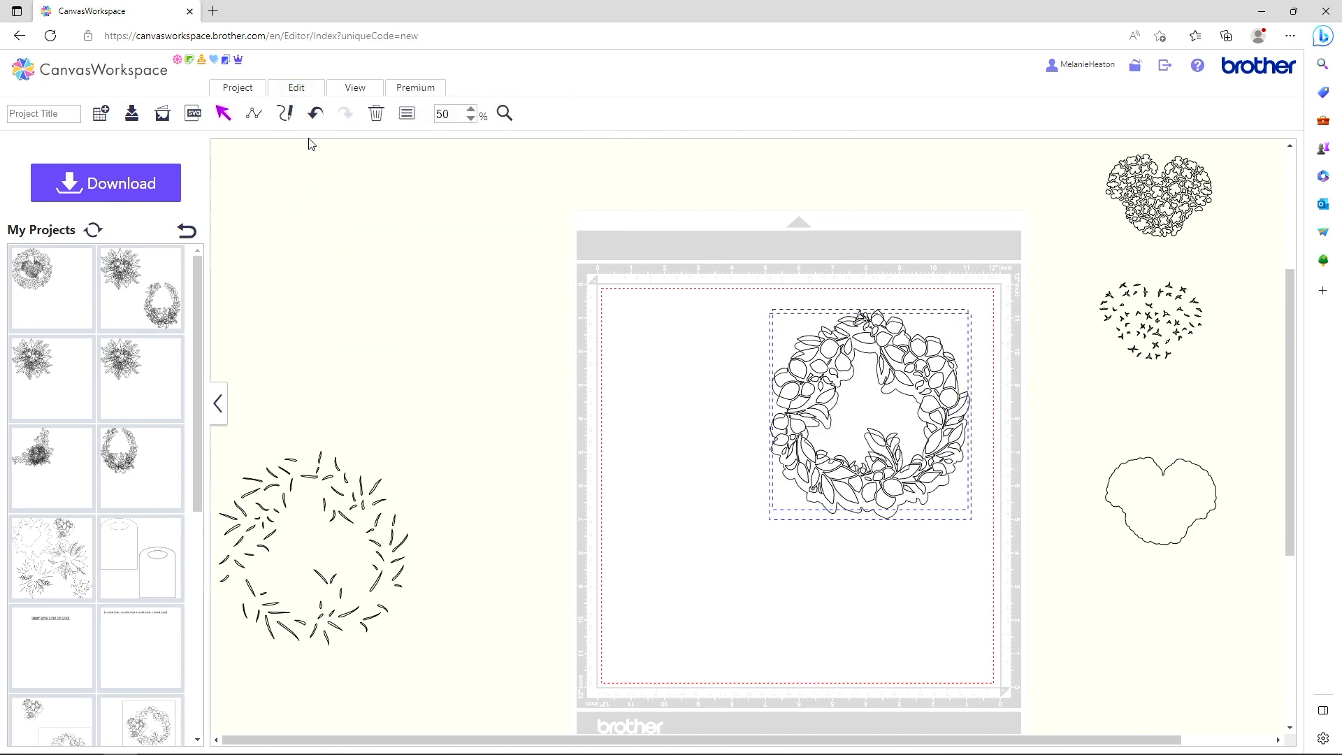
click(310, 93)
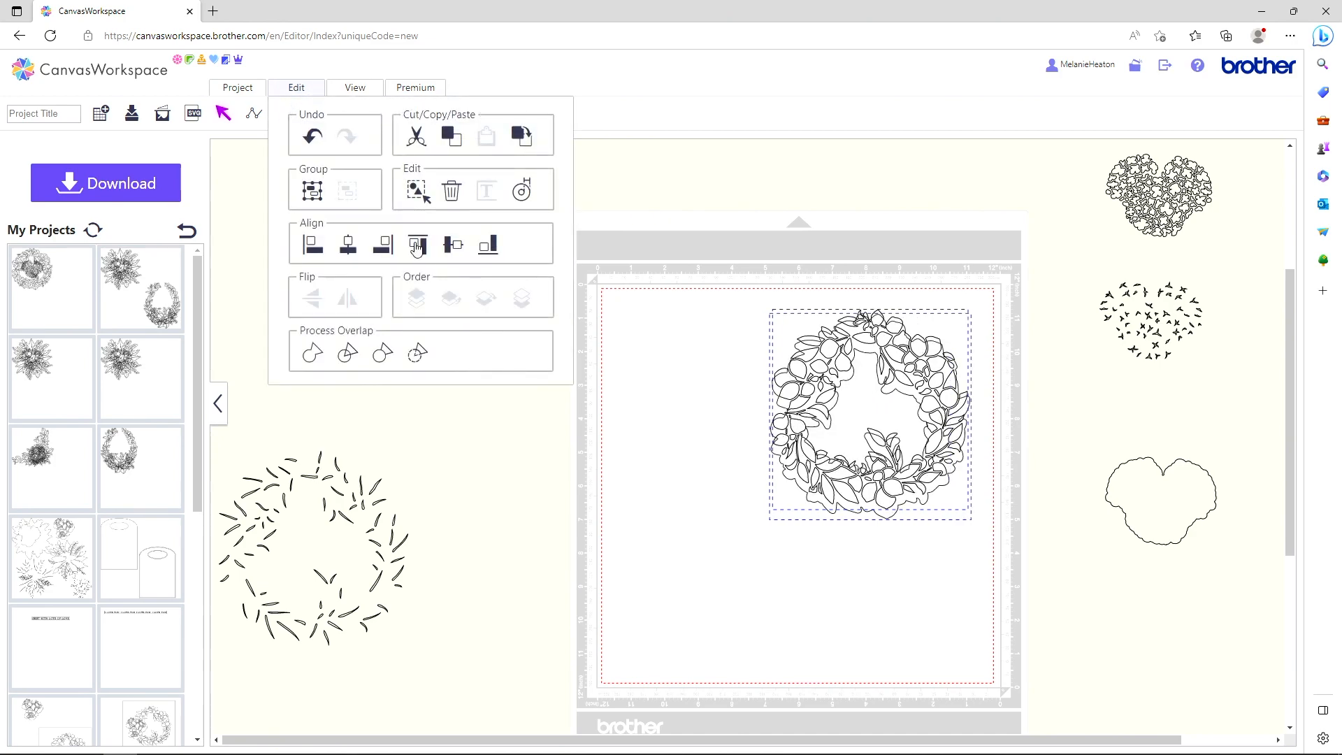
click(450, 251)
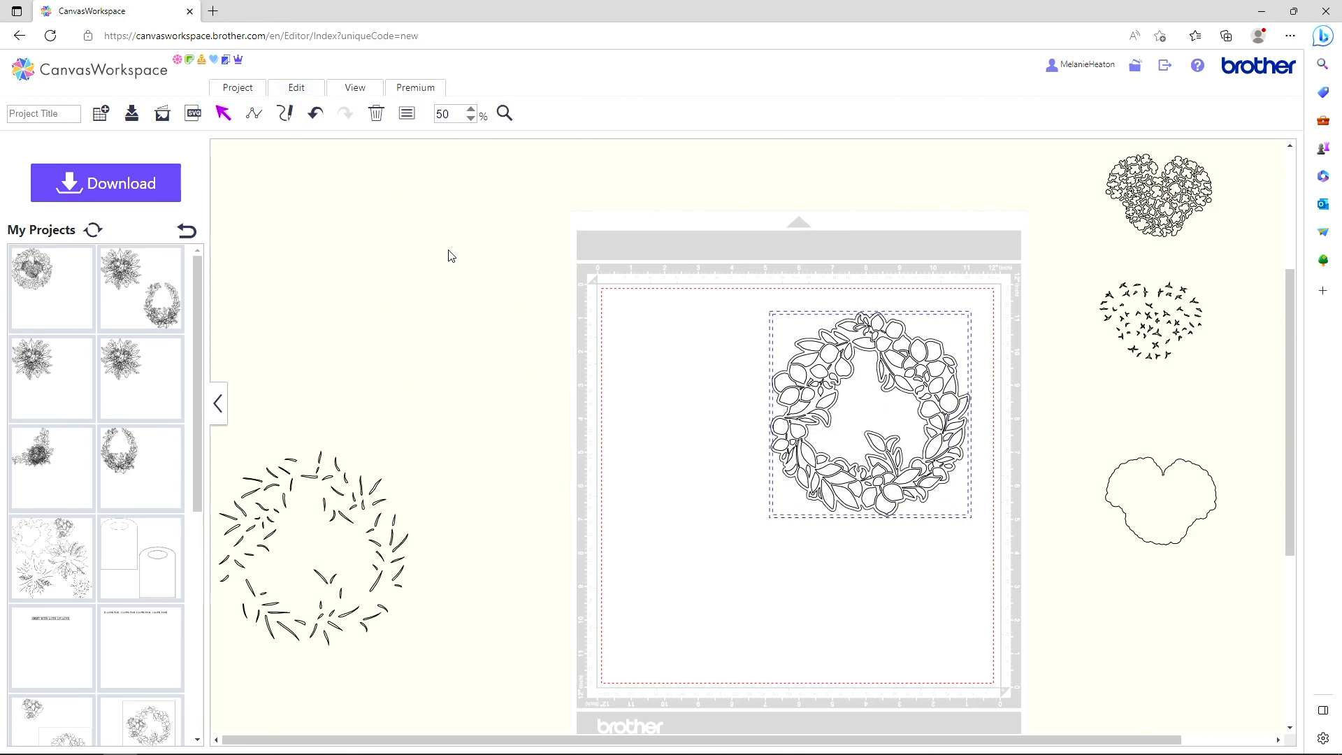
Group the aligned foliage wreath and mat, and move the group off the cutting mat to above the leaf detail lines
click(305, 93)
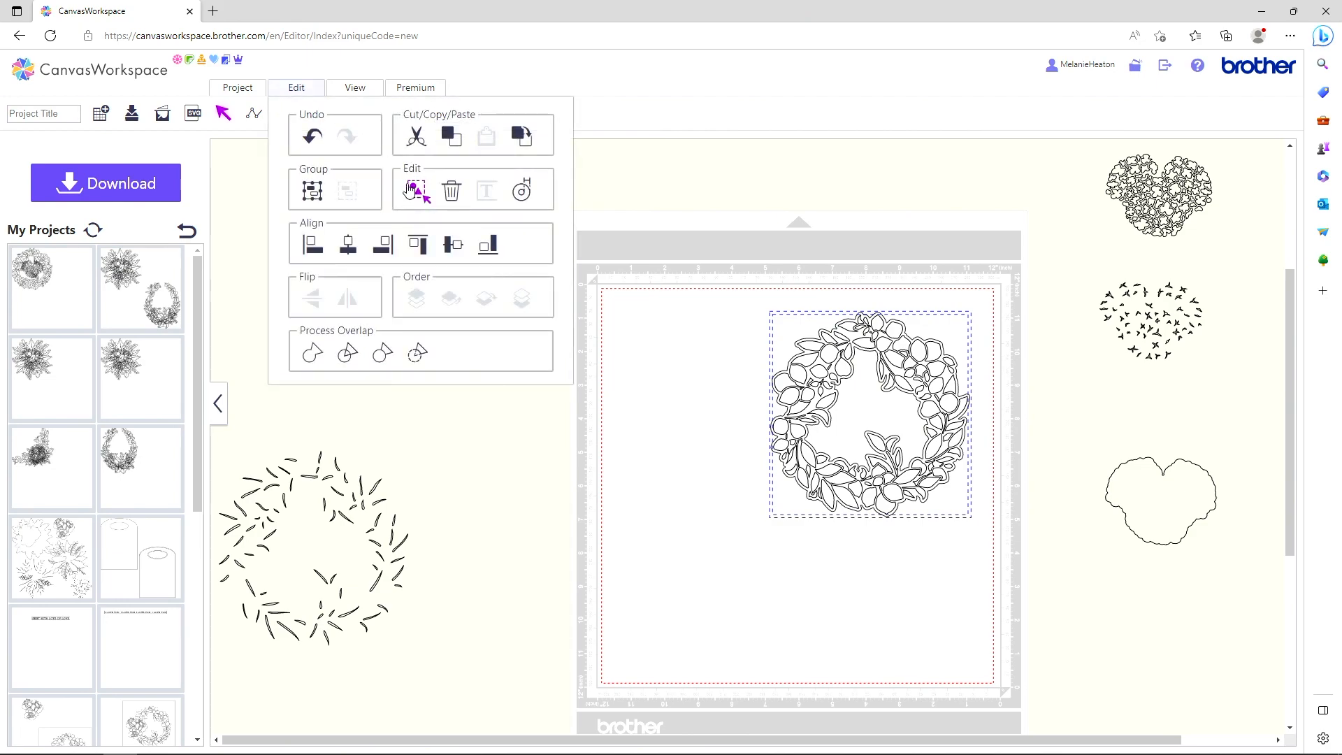
click(315, 192)
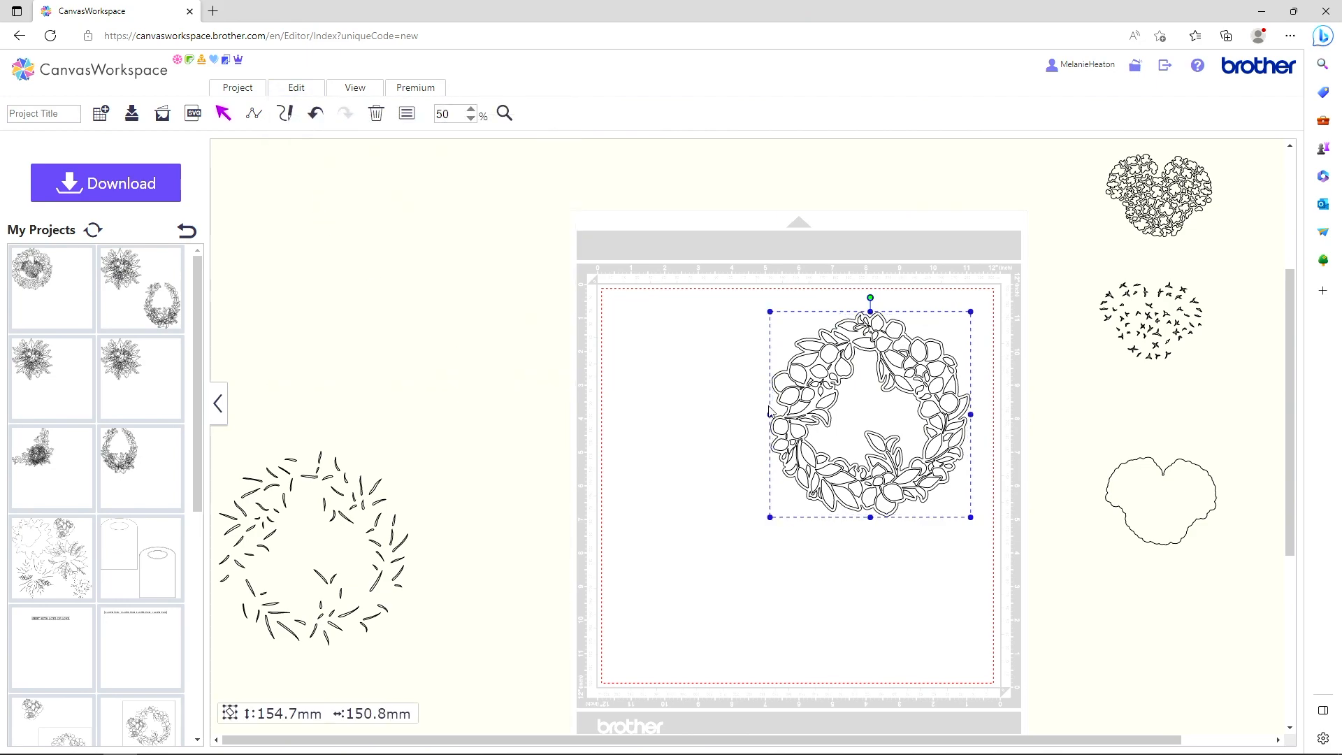
drag(818, 370, 317, 252)
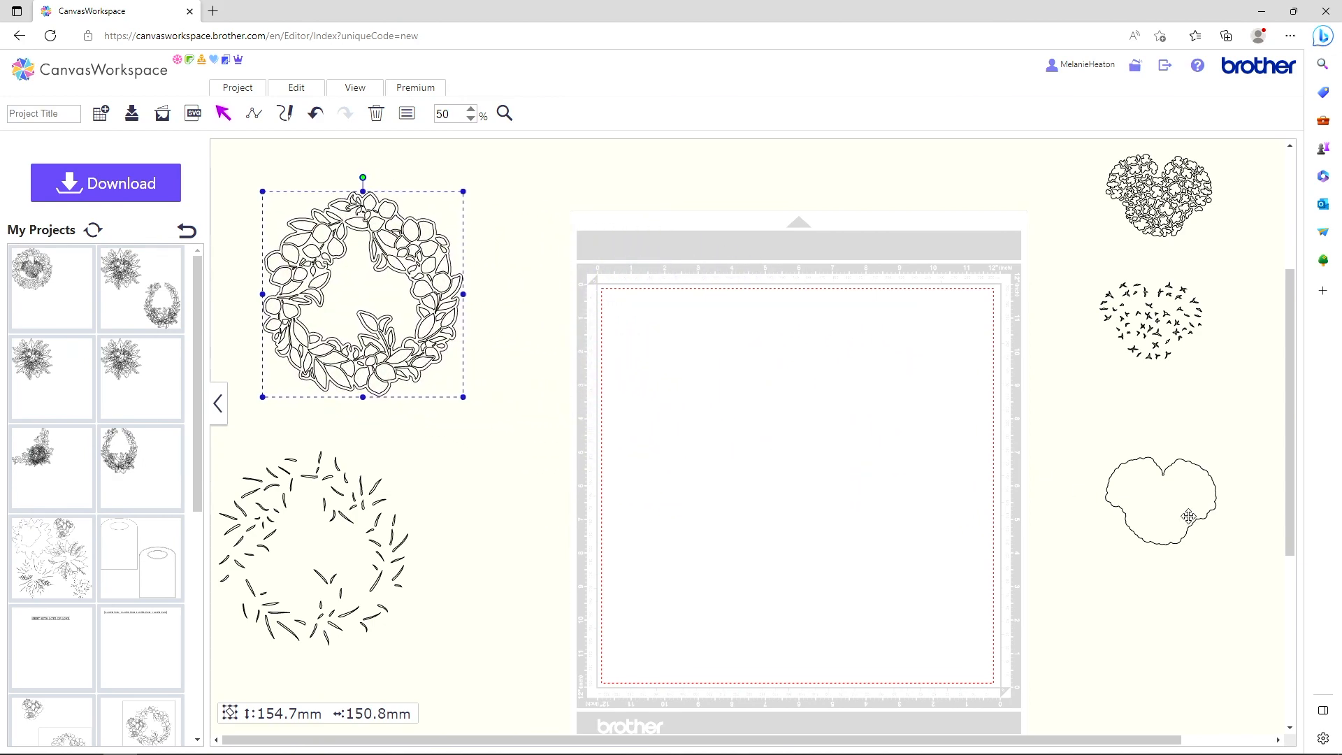
Bring the hydrangea mat outline onto the cutting mat and duplicate it
drag(1173, 511, 696, 374)
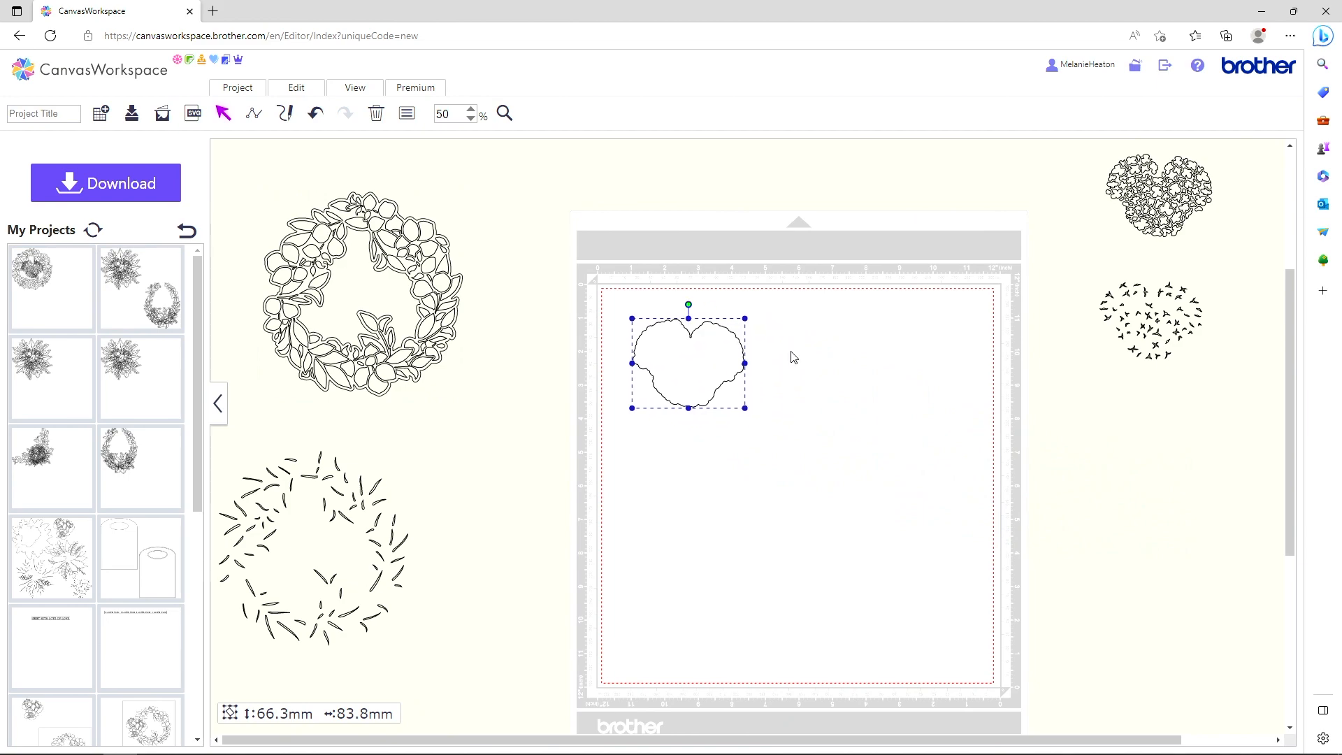
click(309, 89)
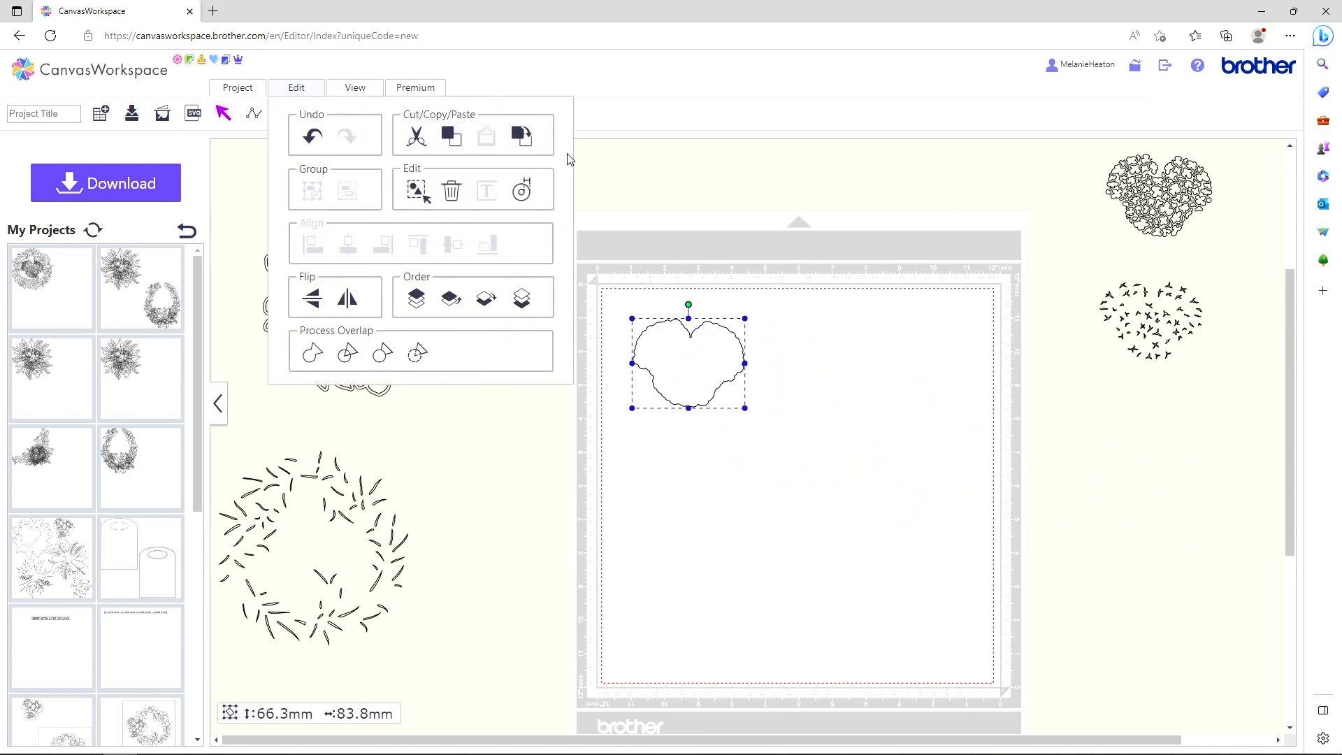
click(520, 137)
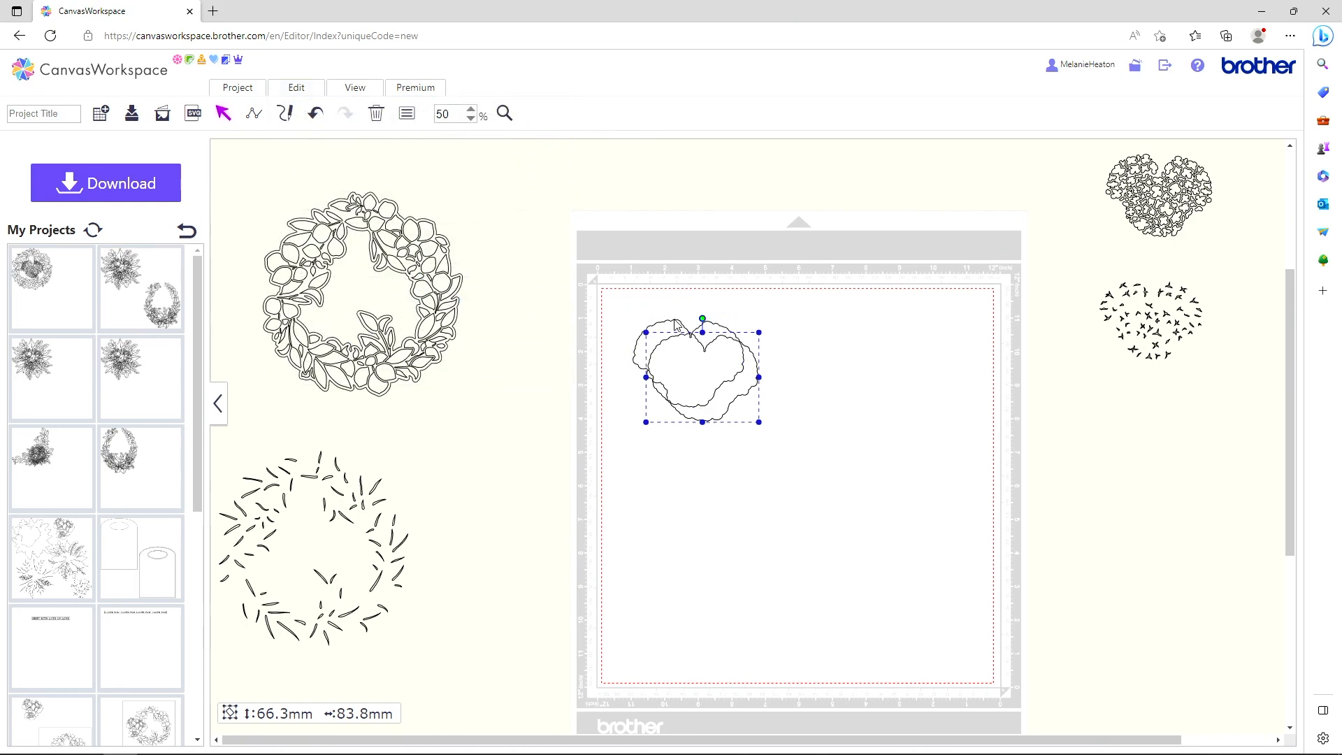
Align the centres of the two hydrangea mat outlines horizontally and vertically, and group them
drag(632, 294, 736, 412)
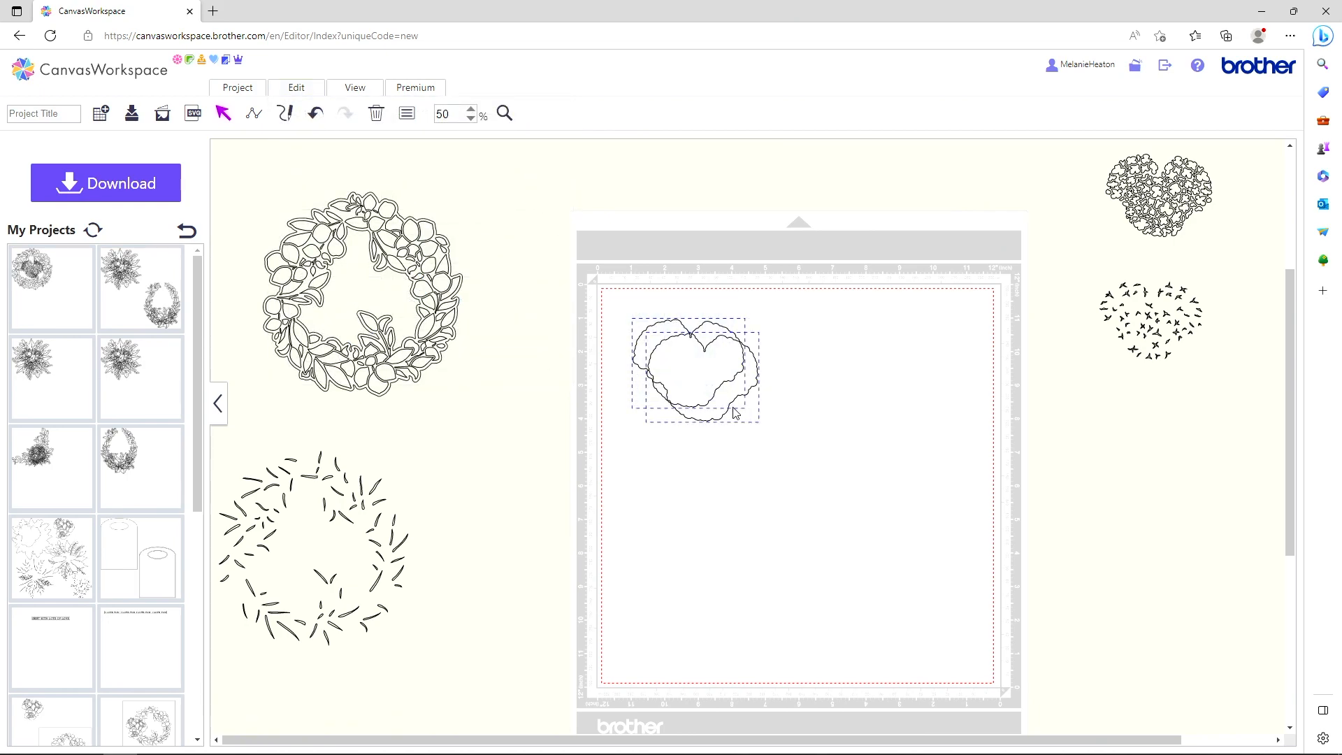
click(315, 90)
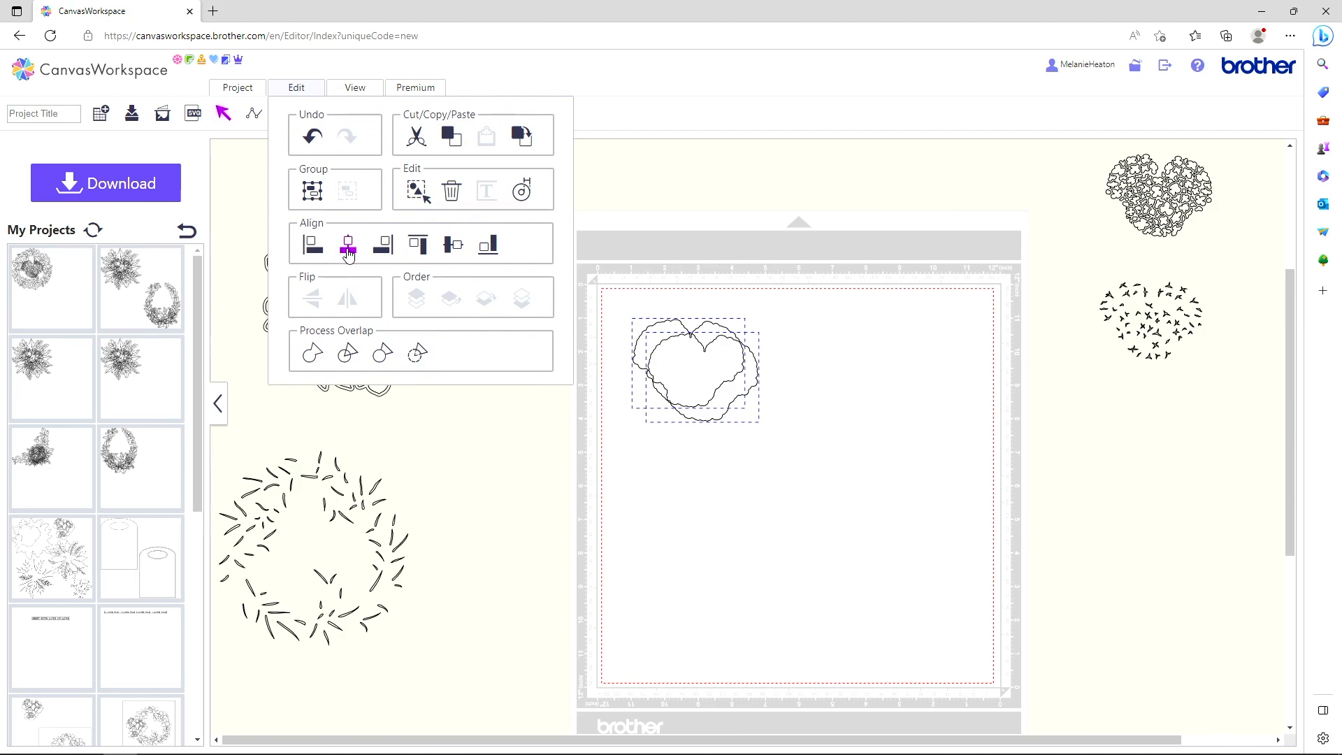
click(347, 245)
click(299, 89)
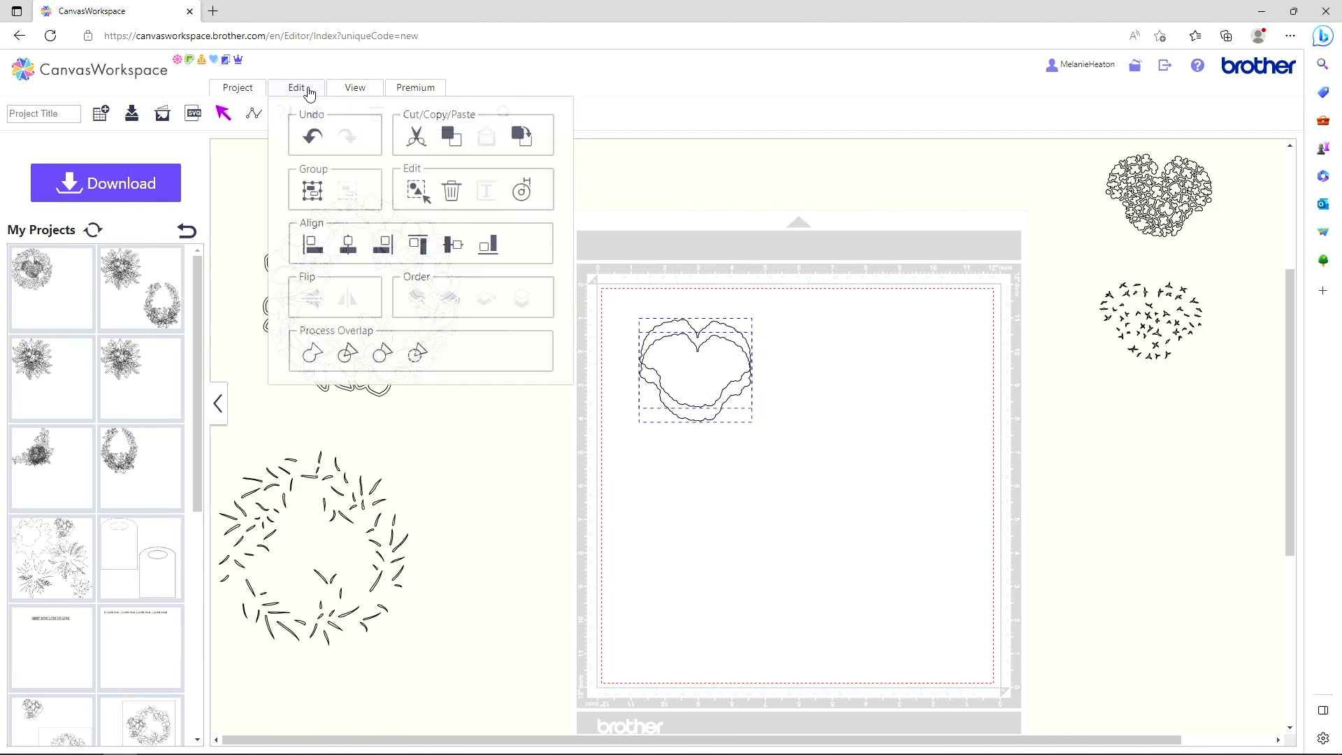
click(304, 98)
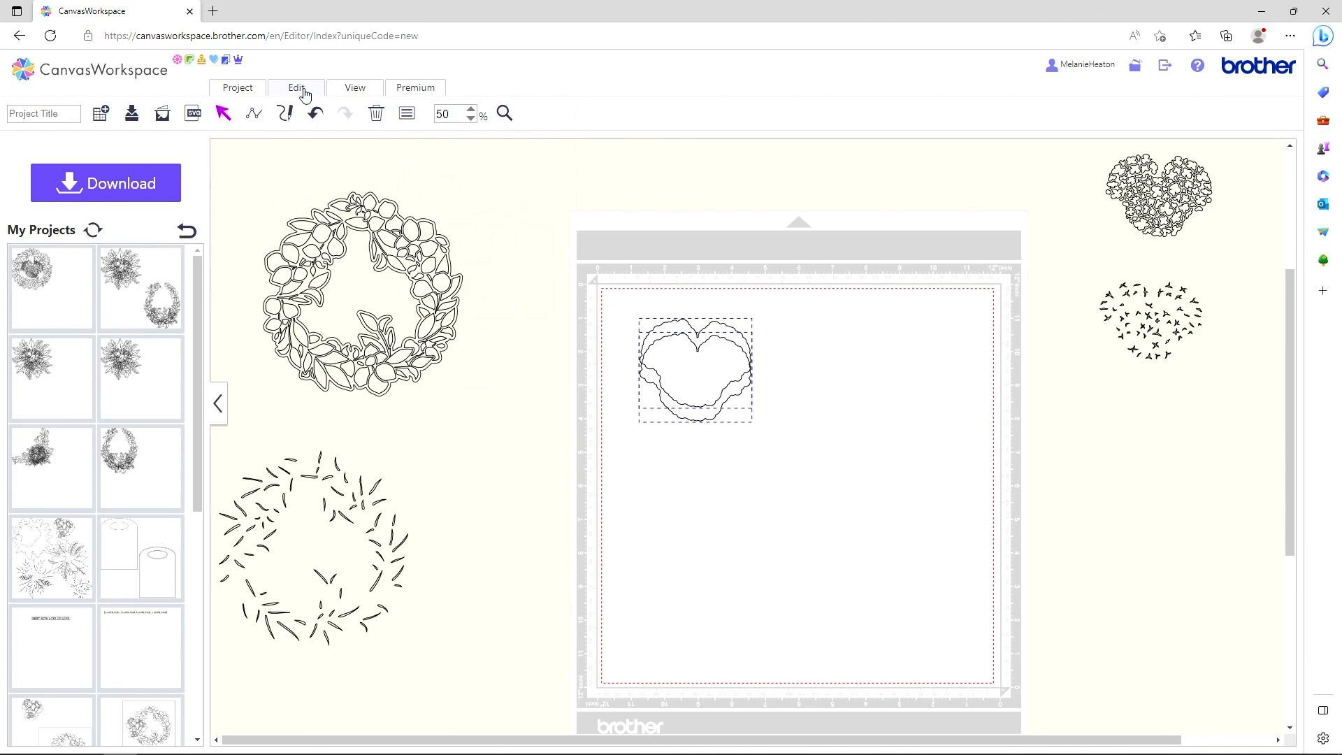
click(304, 93)
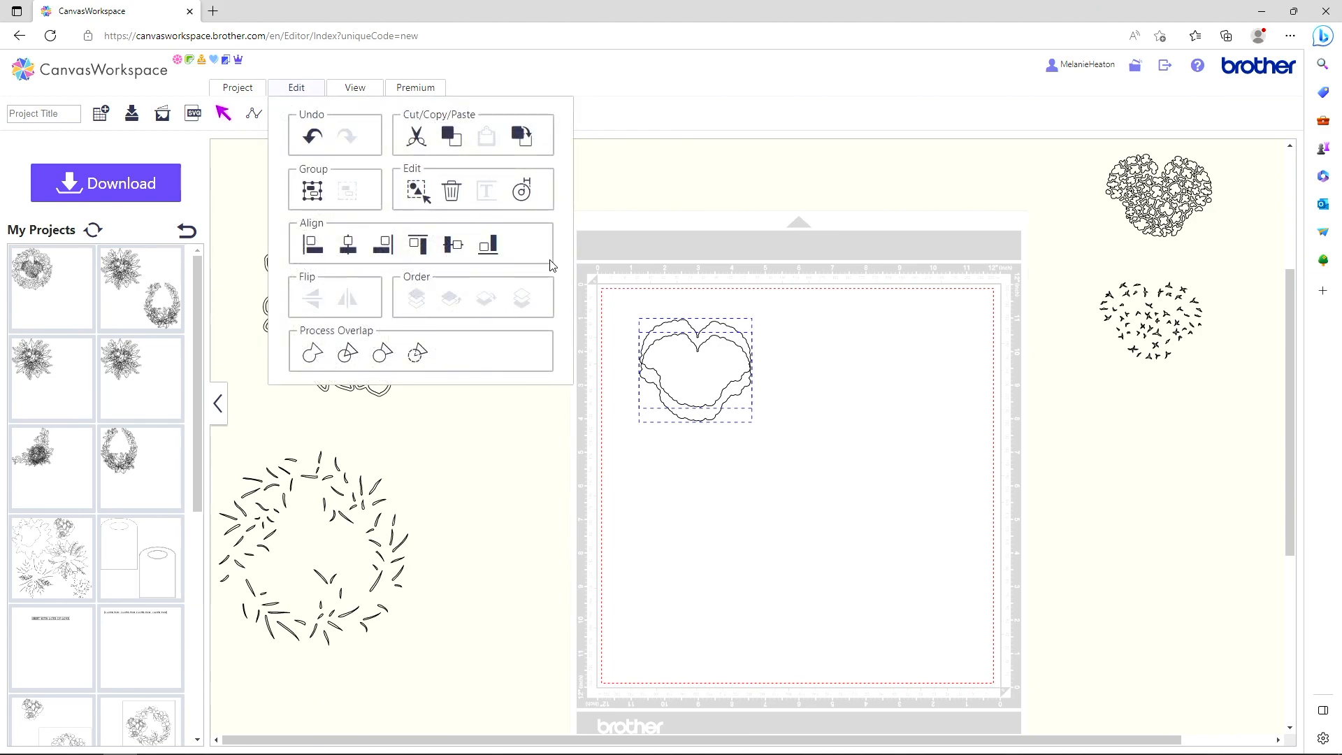
click(455, 248)
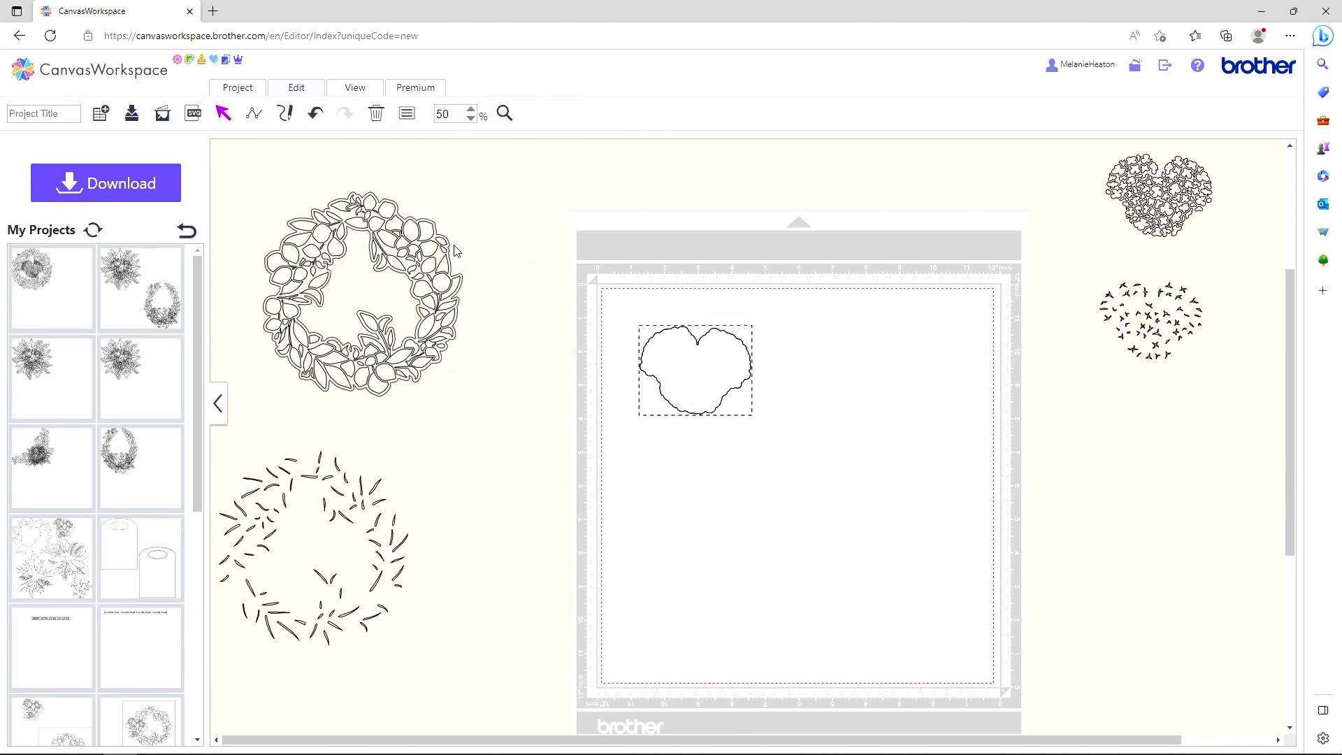
click(321, 92)
click(308, 189)
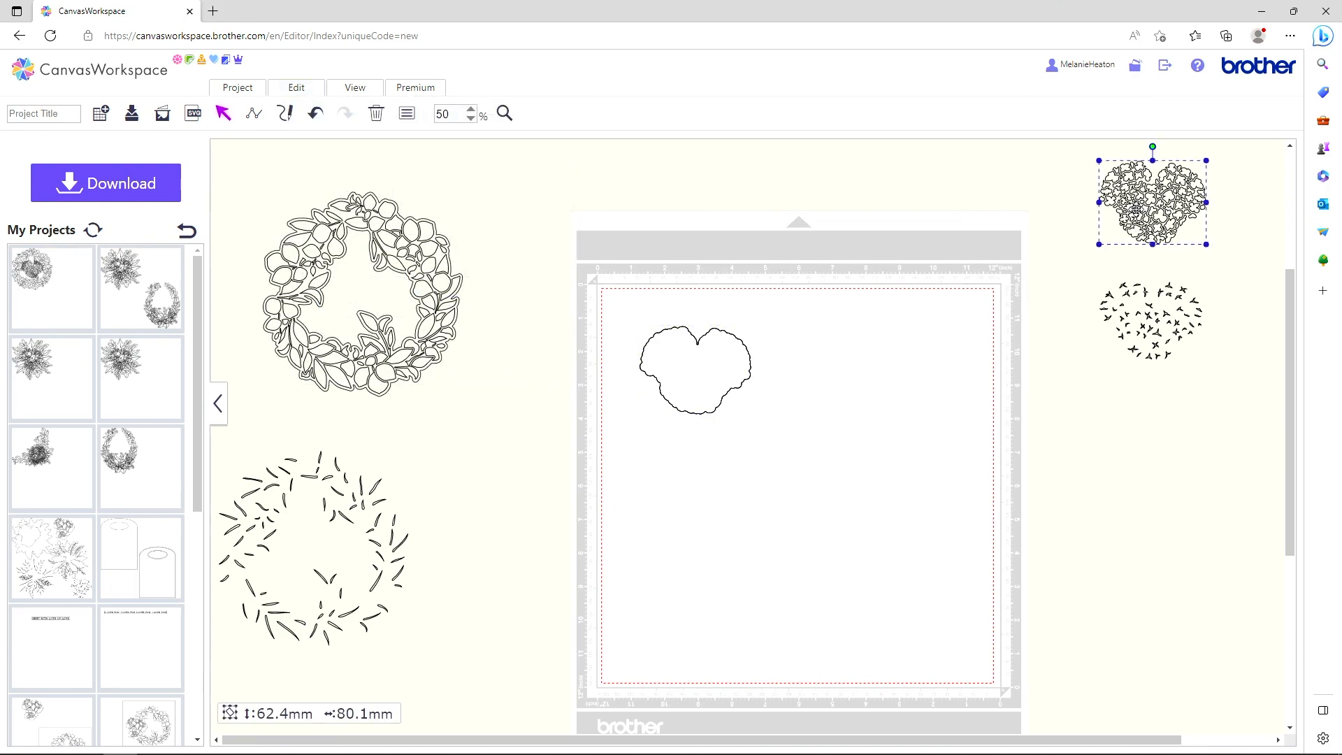
Centre the hydrangea flower layer over its mat outlines horizontally and vertically, and group them together
drag(1130, 206, 664, 378)
drag(663, 271, 759, 422)
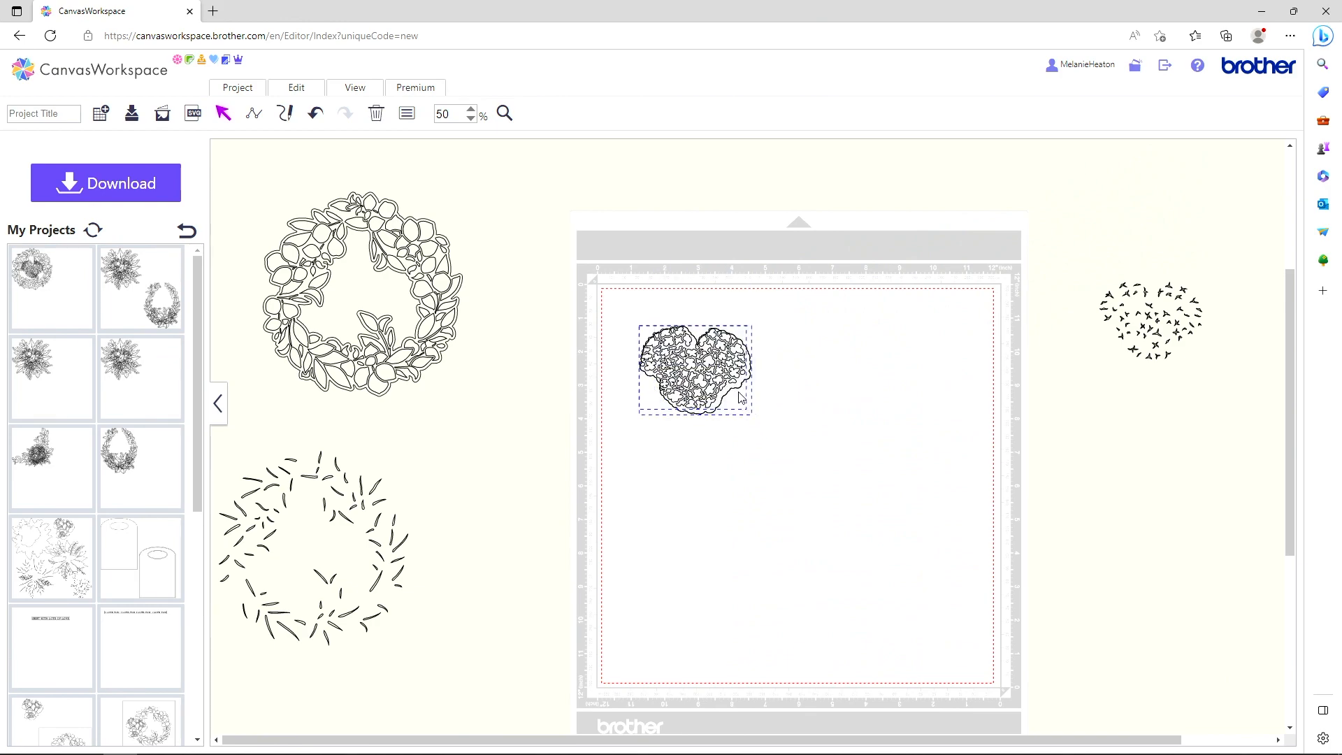
click(309, 89)
click(348, 244)
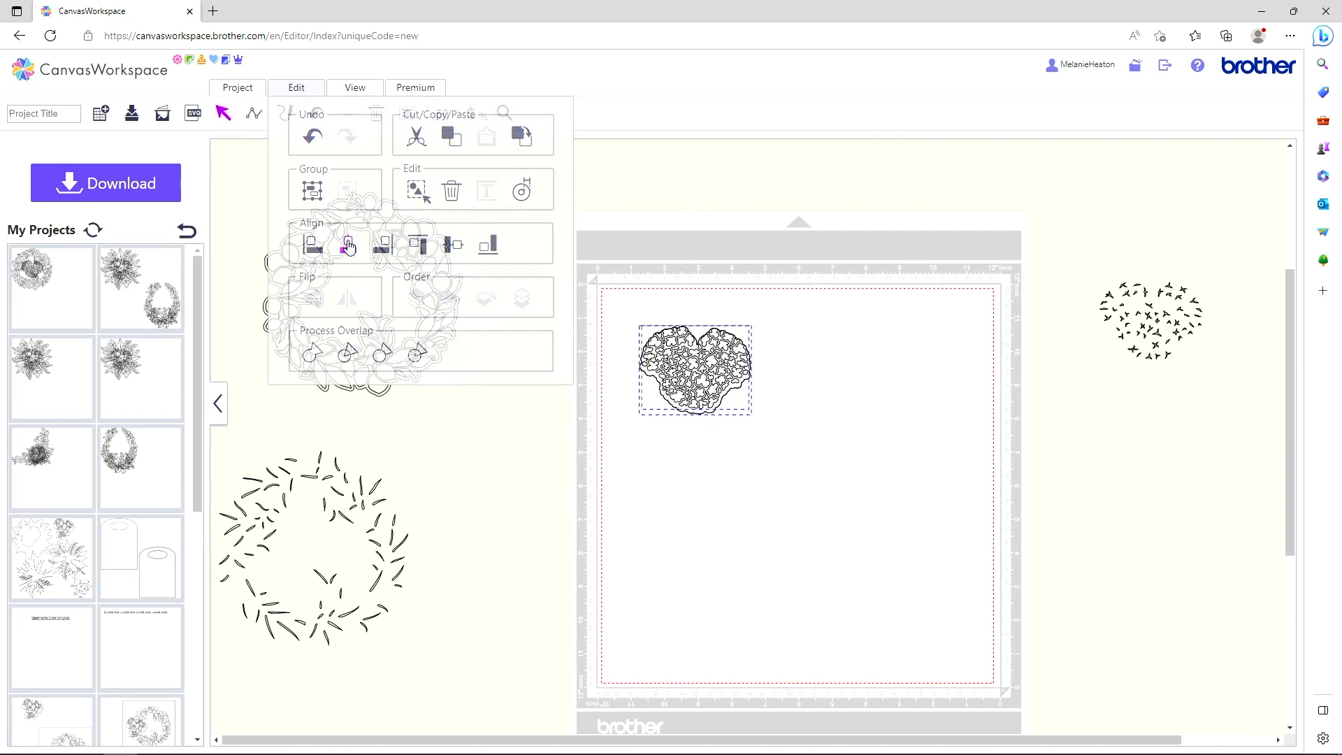
click(300, 90)
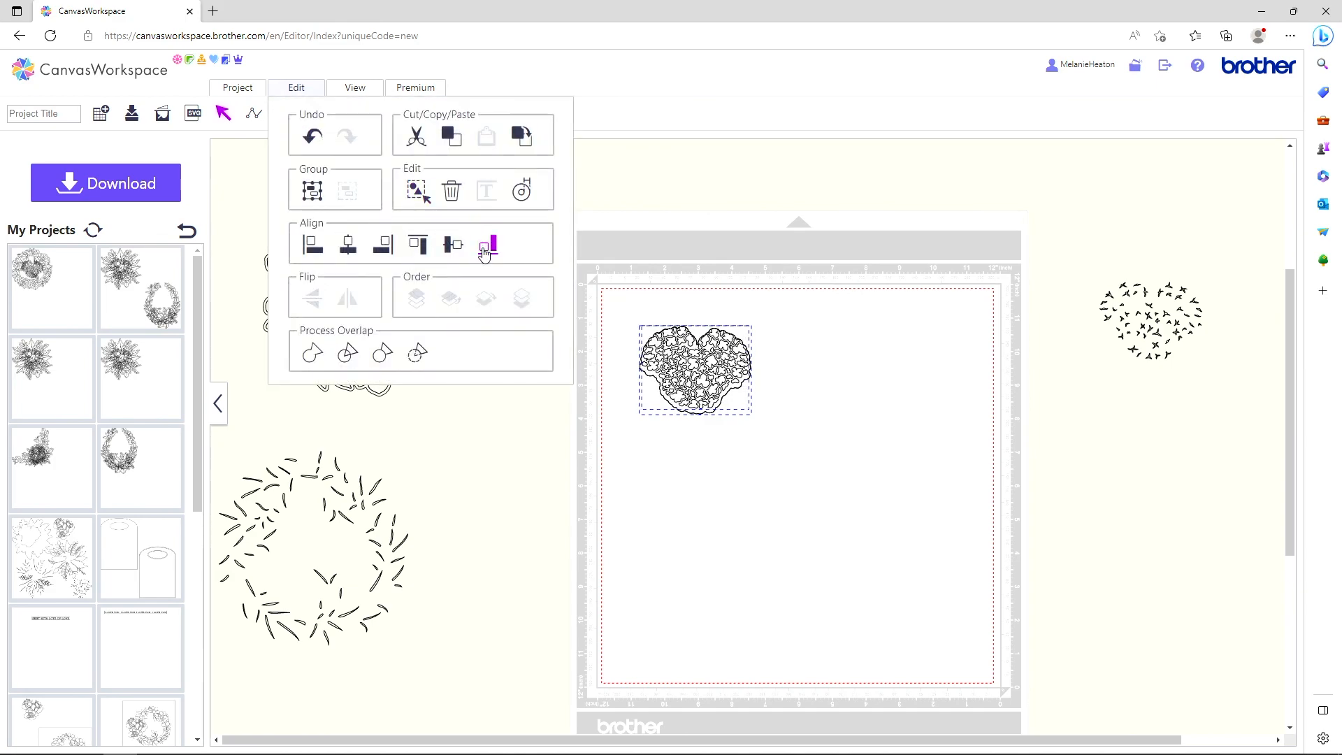
click(451, 246)
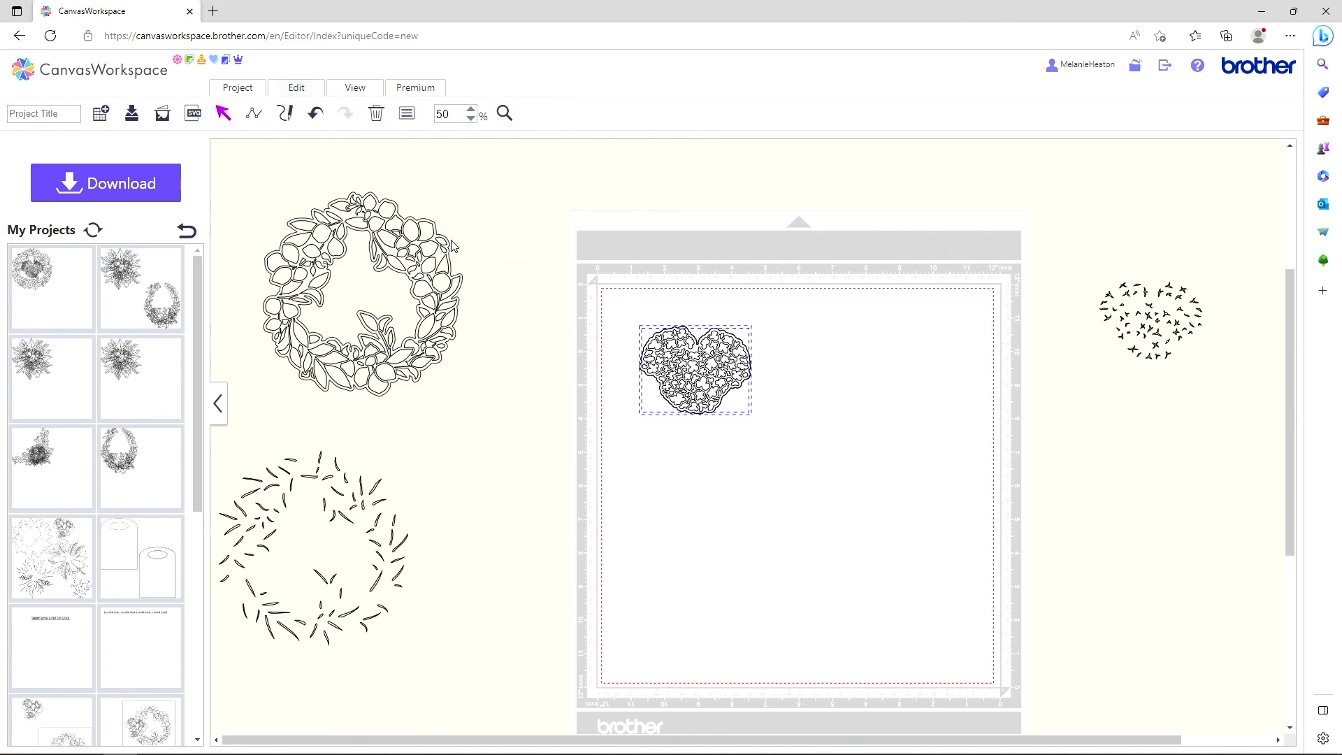
click(312, 87)
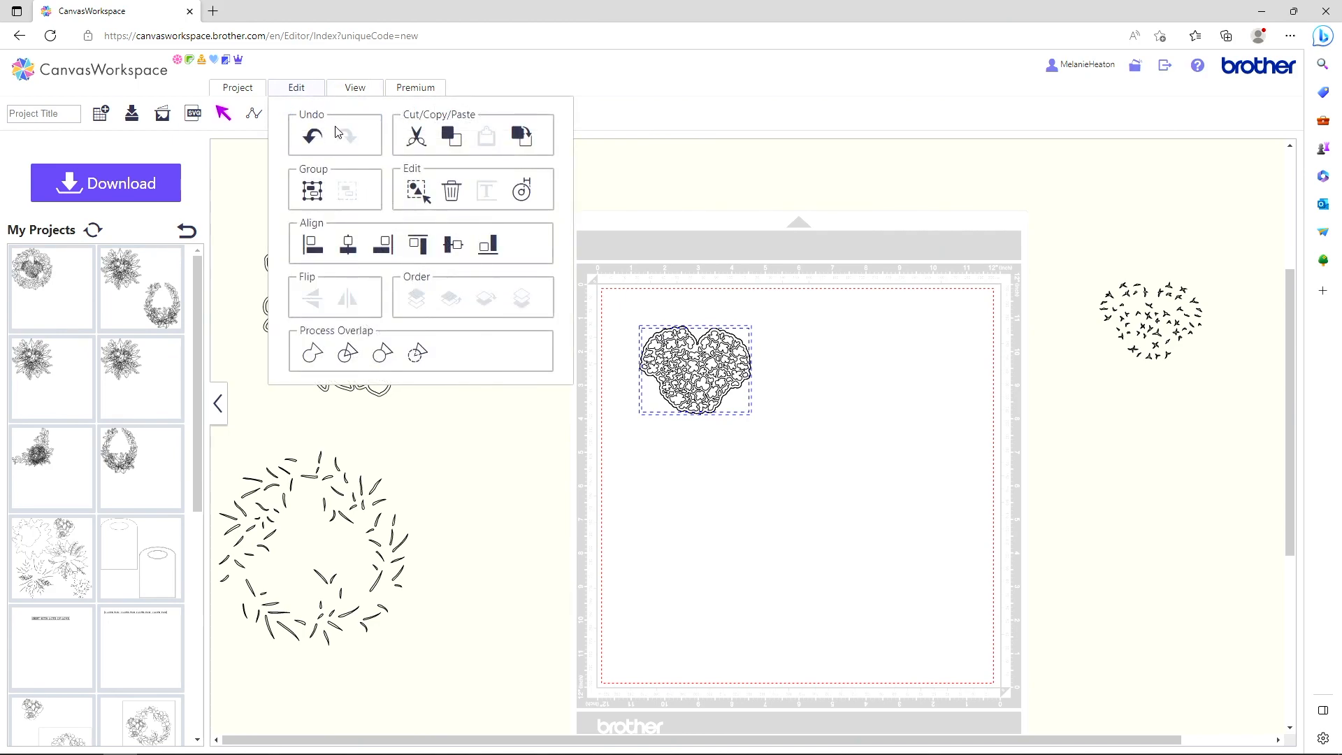
click(313, 190)
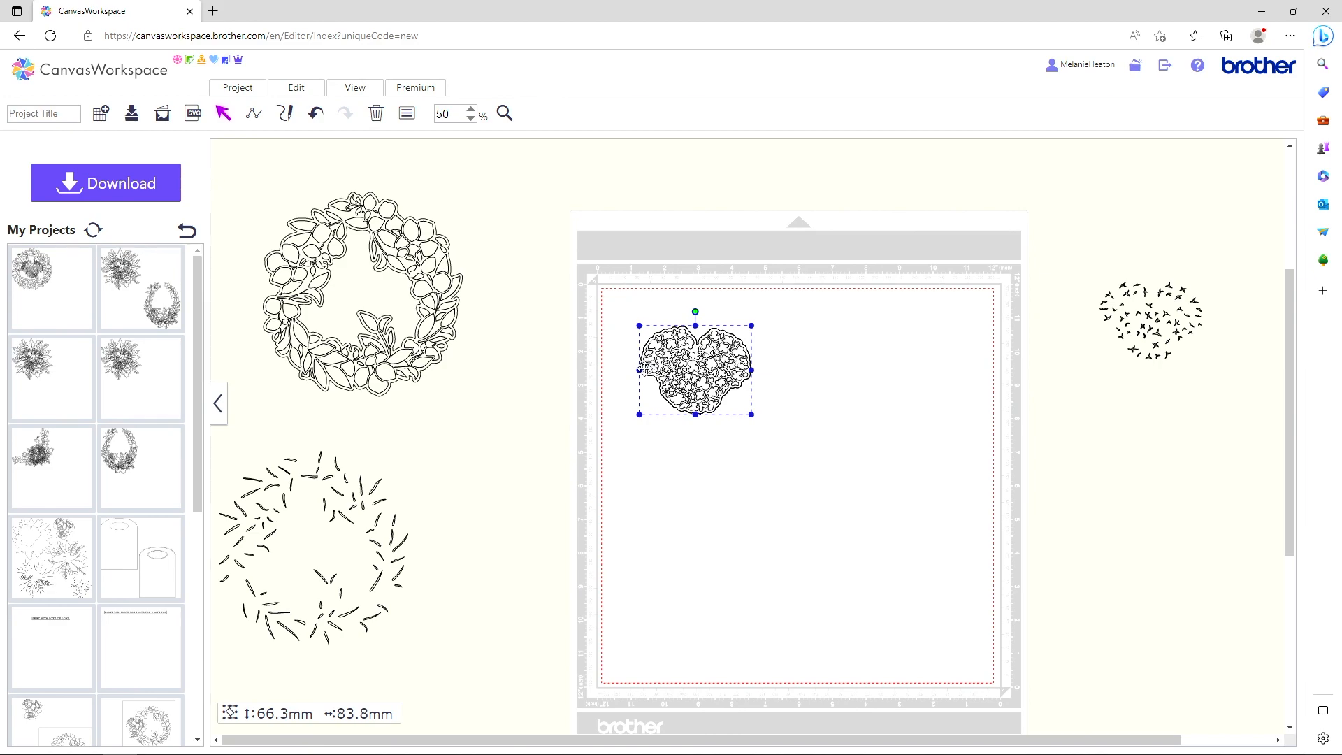
Duplicate the hydrangea group twice and spread the three copies along and beyond the cutting mat's right edge
click(312, 89)
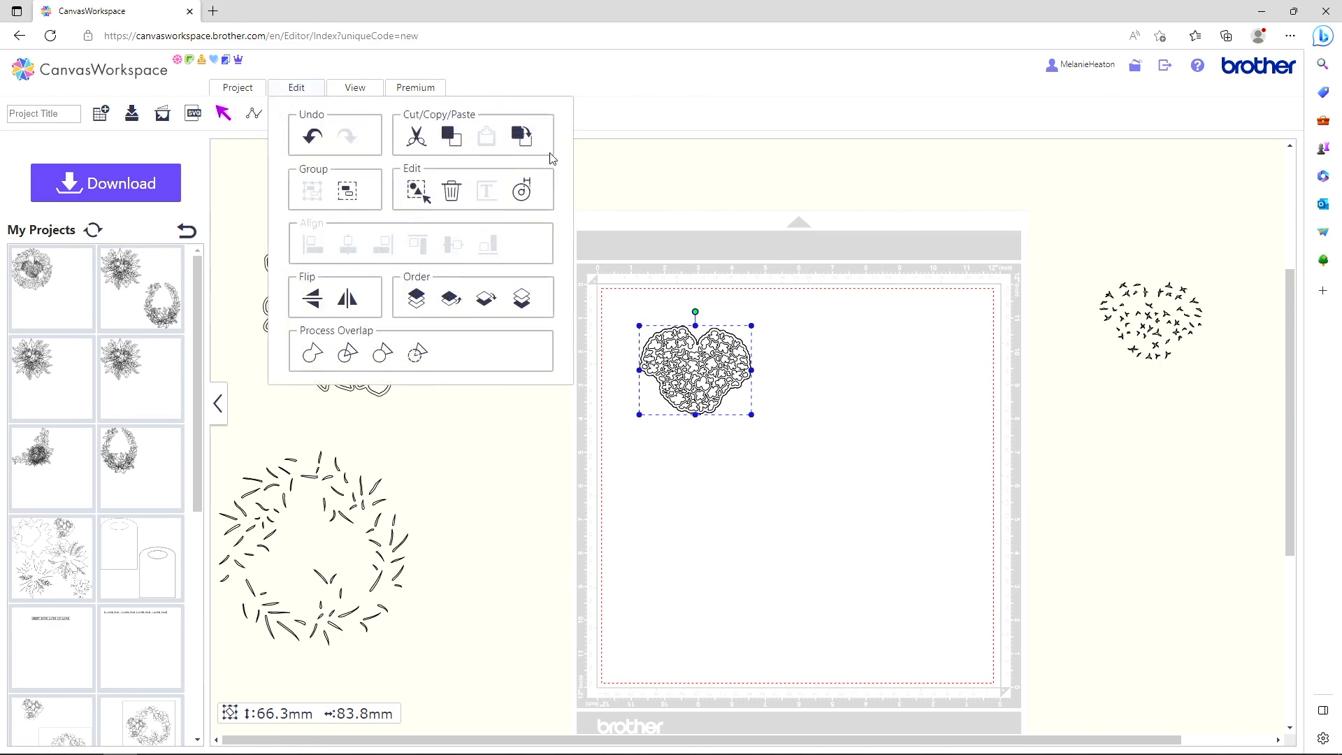
click(522, 136)
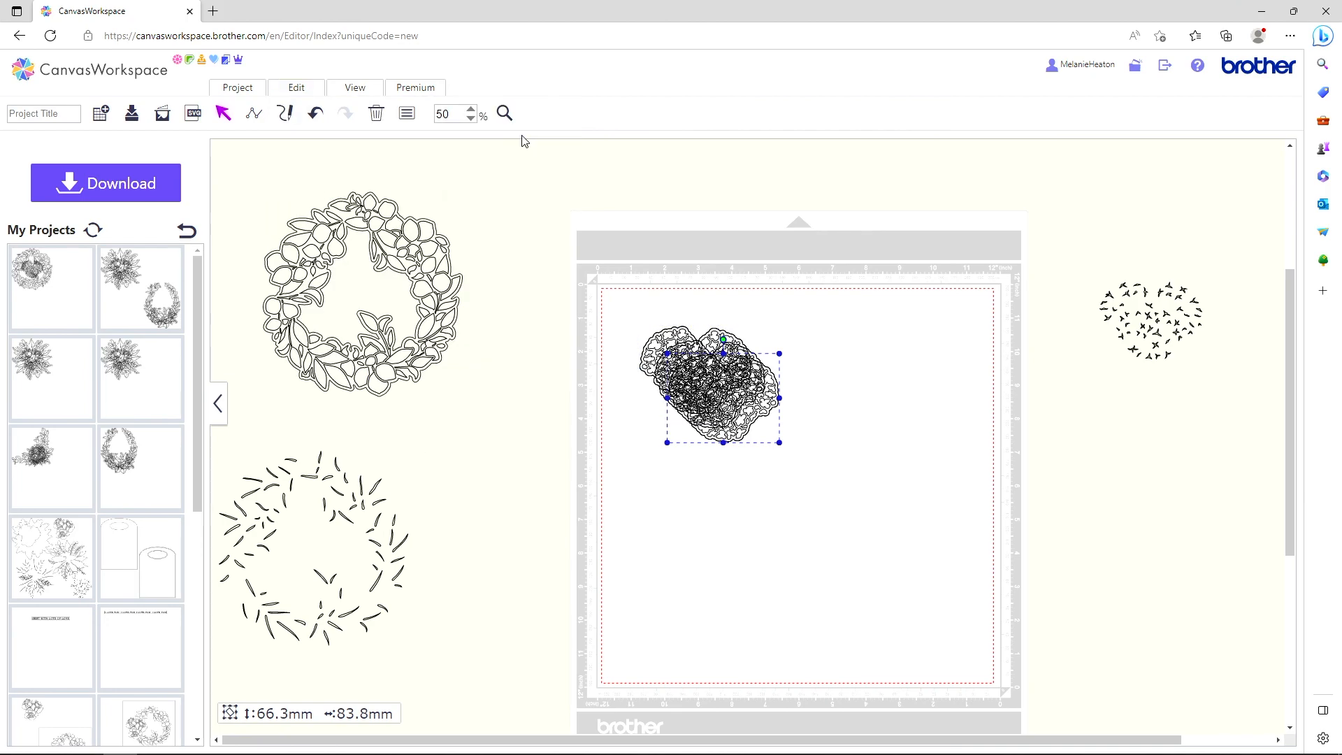
drag(708, 404, 960, 383)
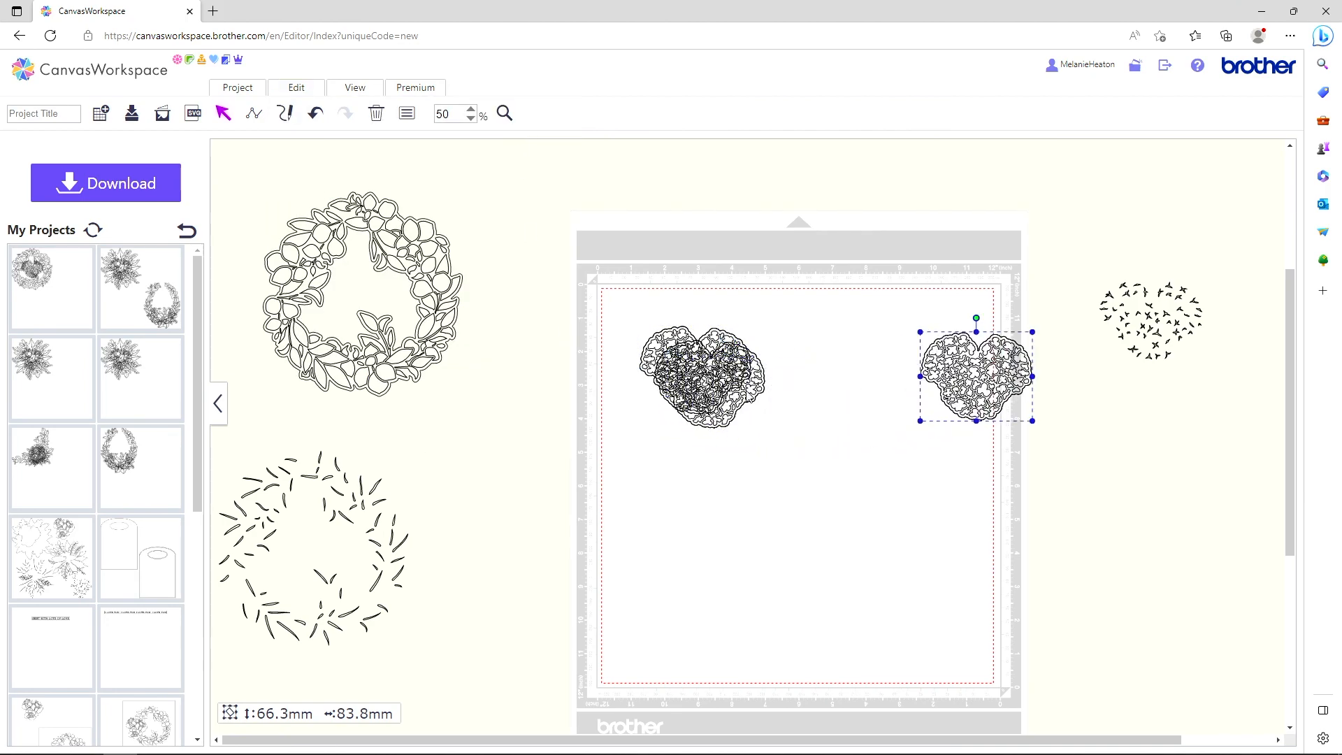
drag(719, 386, 1248, 524)
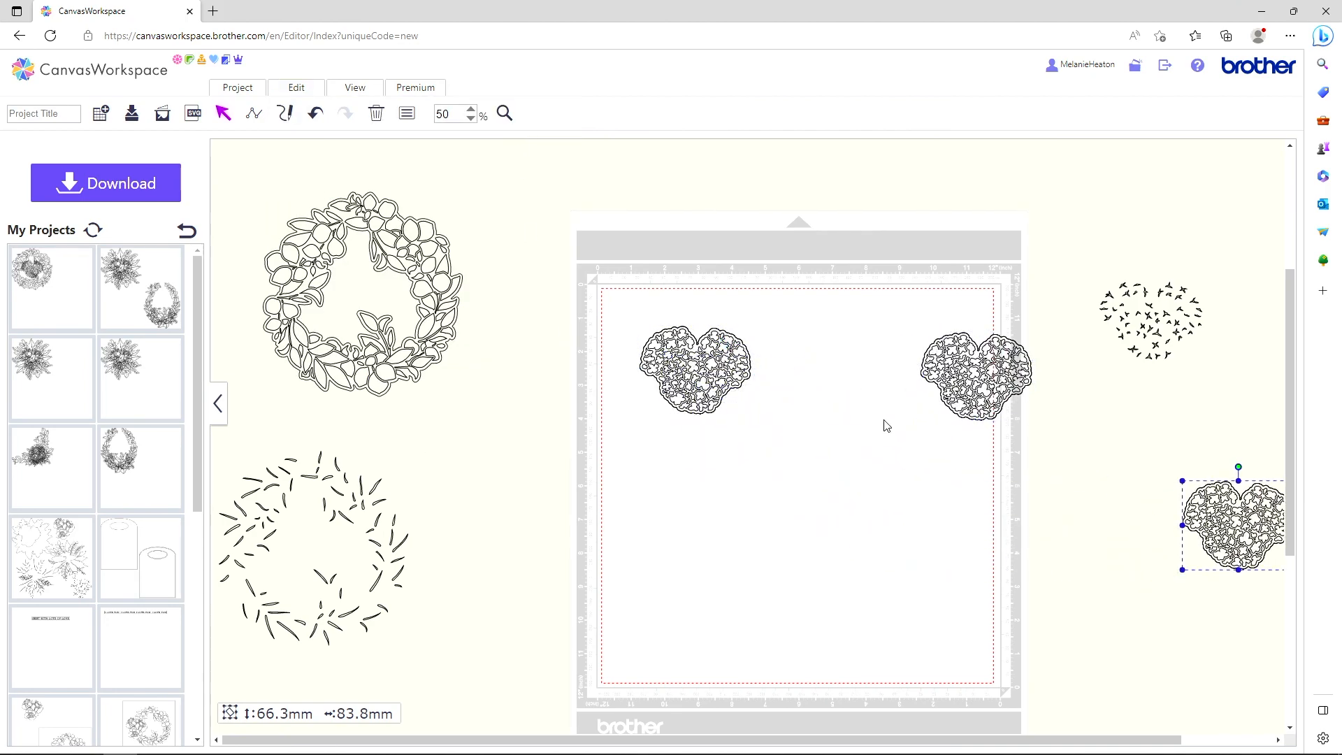
drag(769, 391, 1069, 495)
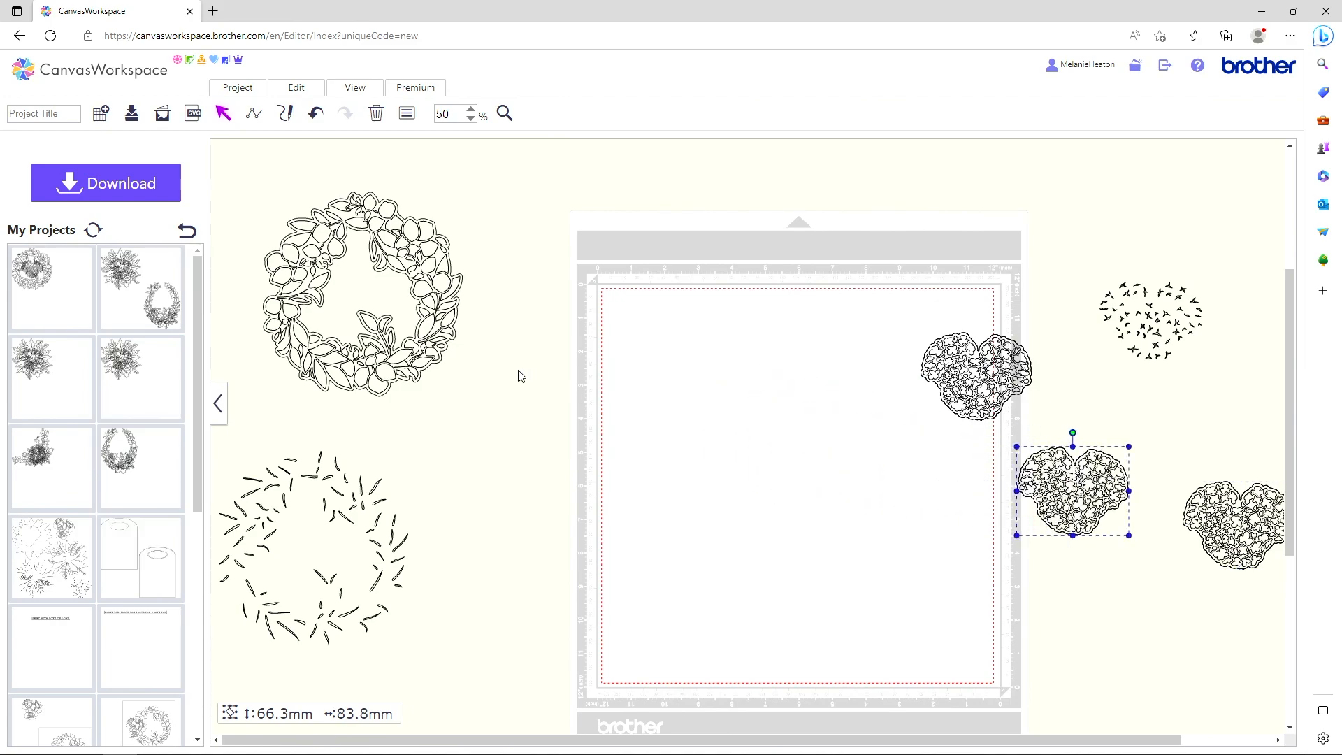
Bring the foliage wreath and leaf detail lines onto the cutting mat and align their centres horizontally and vertically
drag(439, 286, 823, 426)
drag(832, 423, 835, 422)
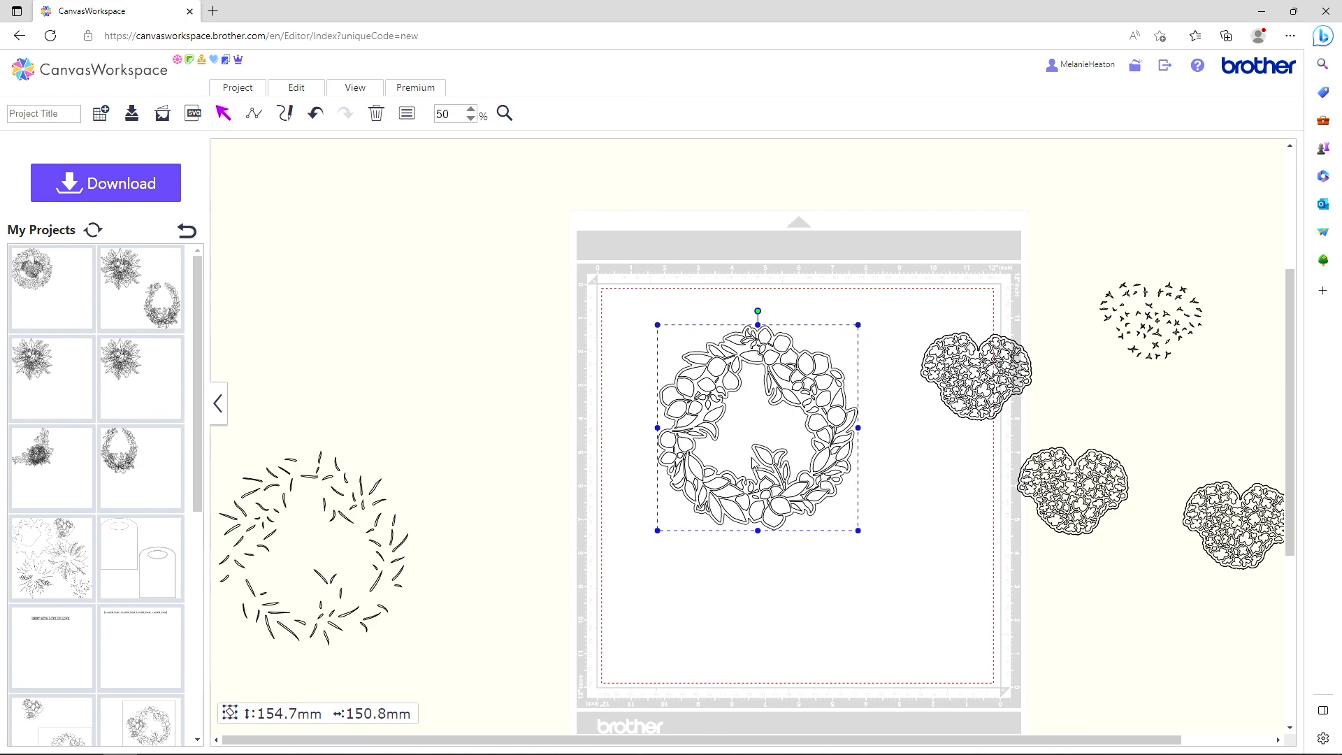
drag(345, 520, 791, 388)
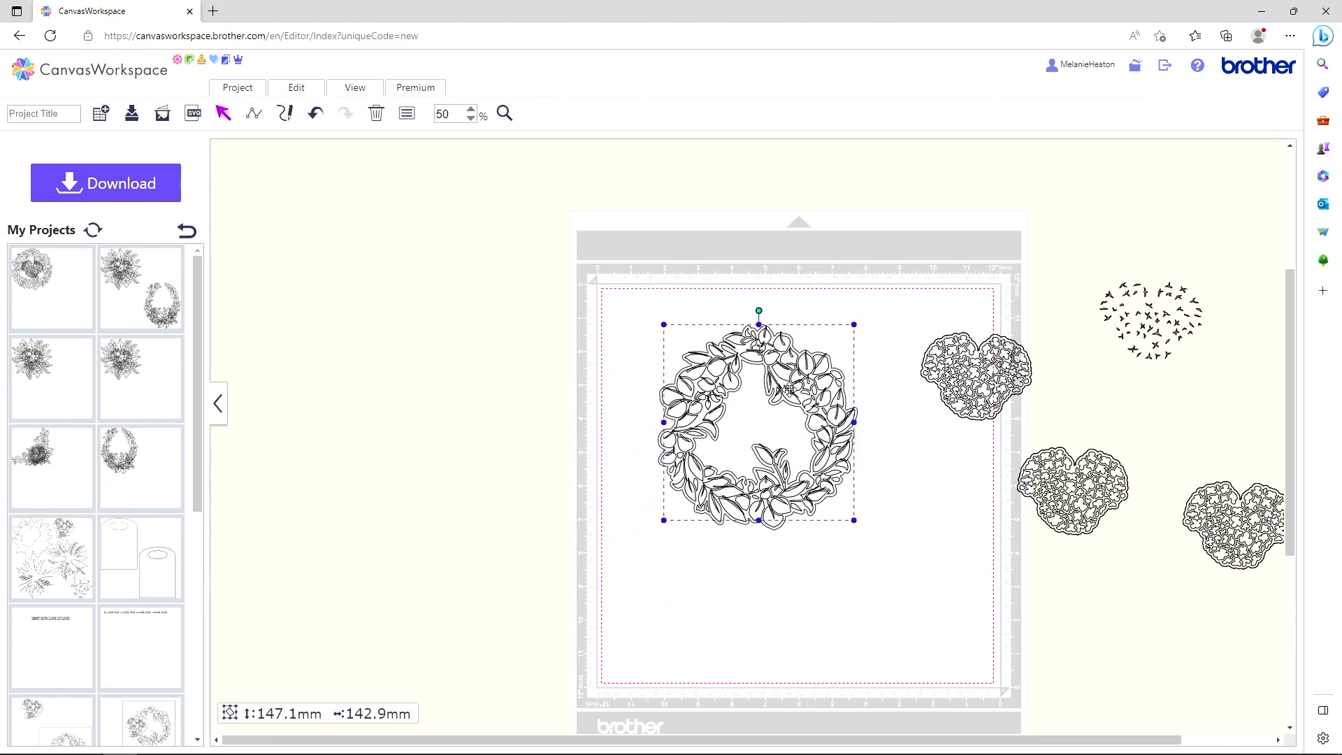
drag(642, 267, 768, 493)
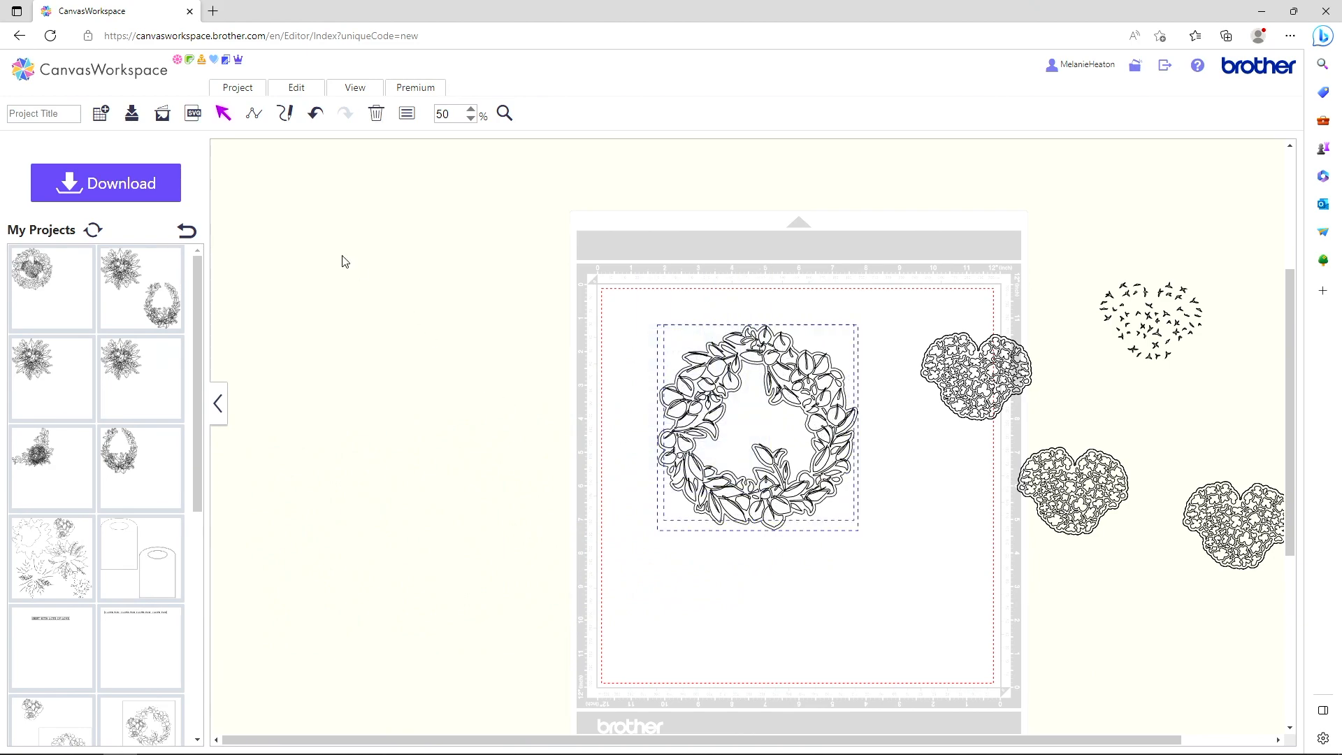
click(296, 87)
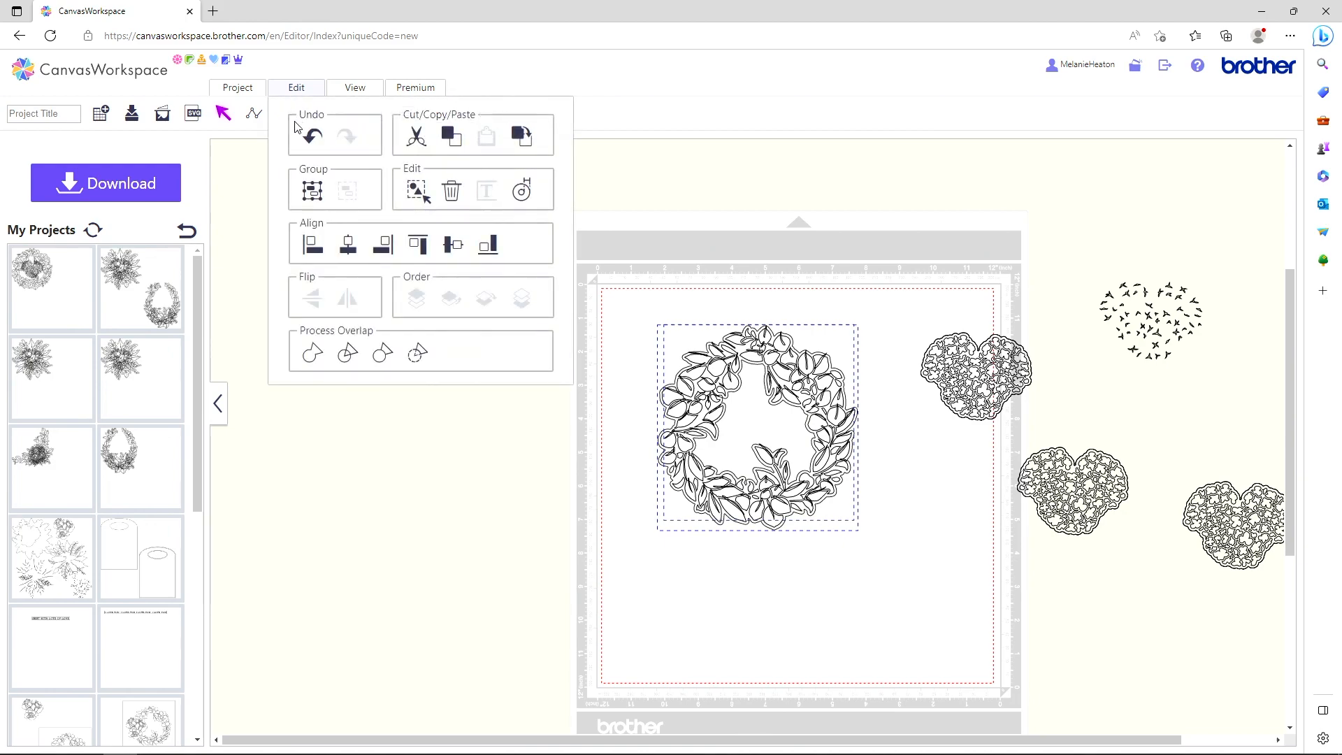
click(347, 244)
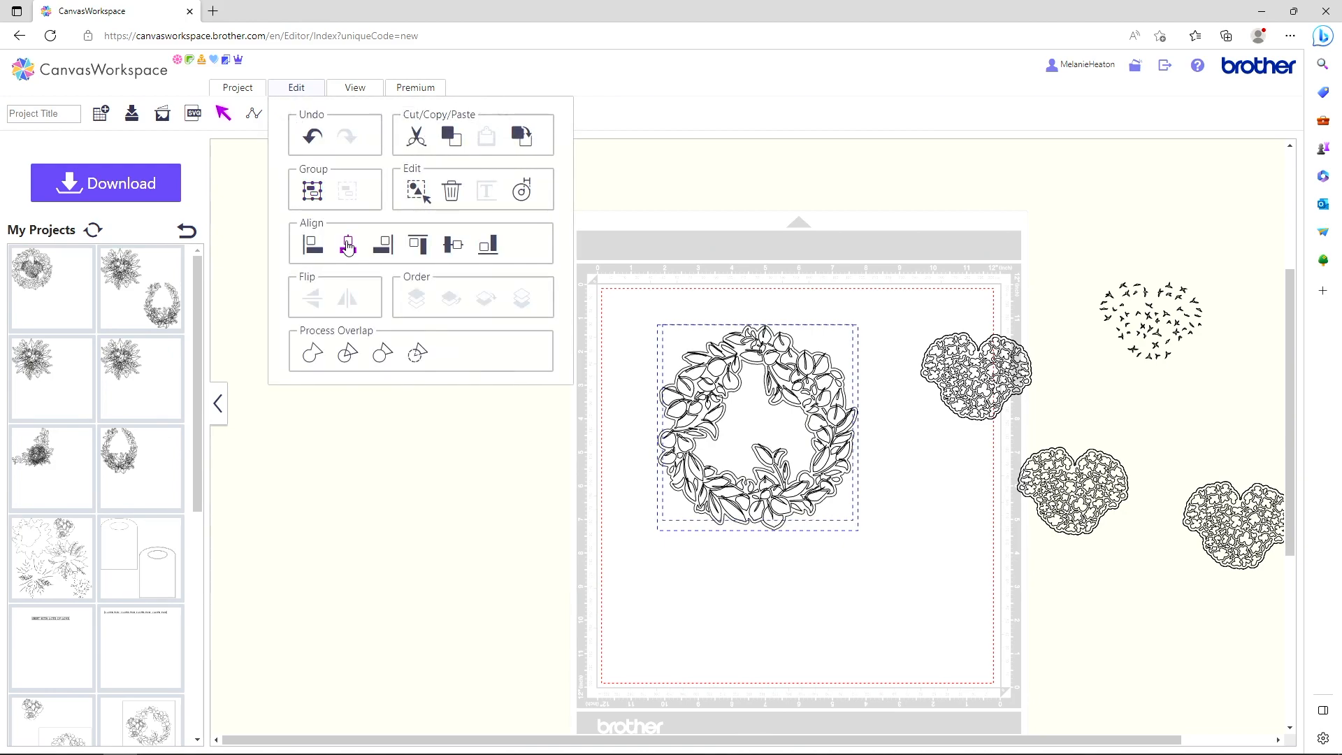
click(296, 87)
click(445, 247)
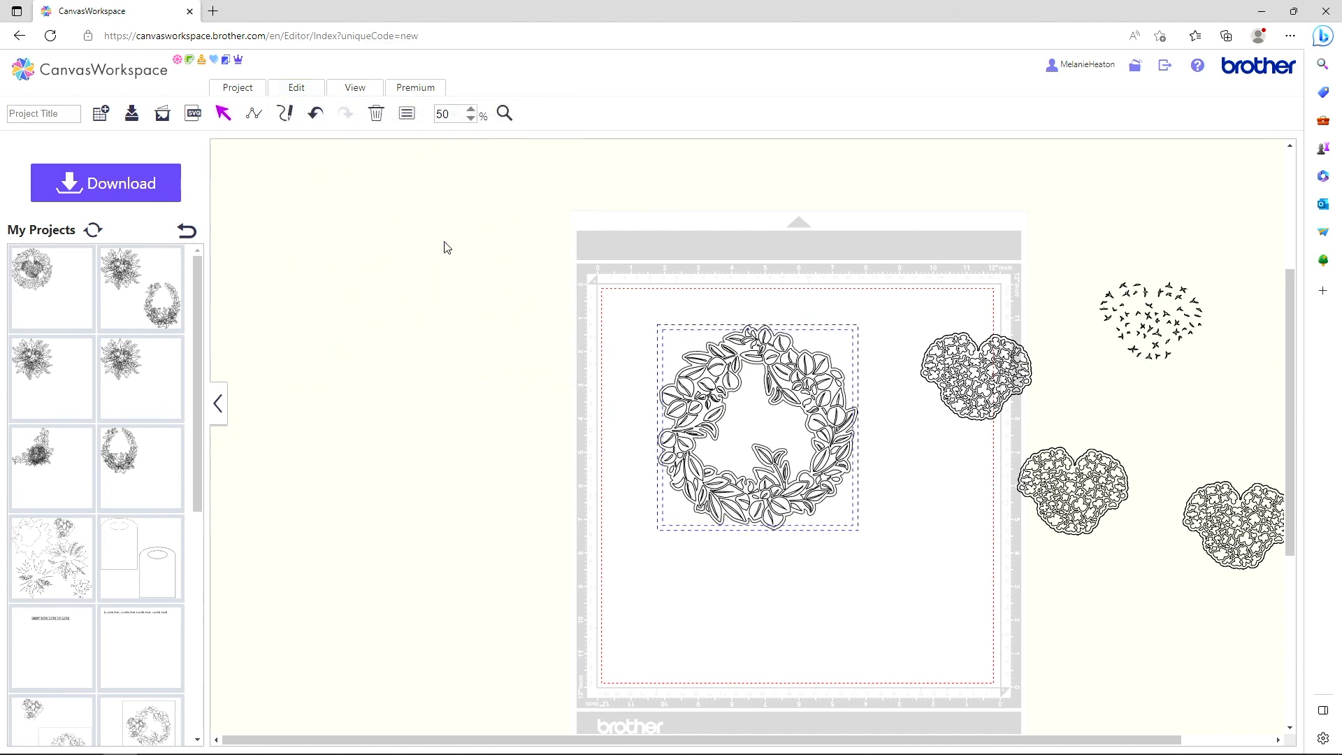
Group the foliage wreath with its leaf detail lines and enlarge the group proportionally to about 198 mm high by 193 mm wide
click(303, 92)
click(314, 198)
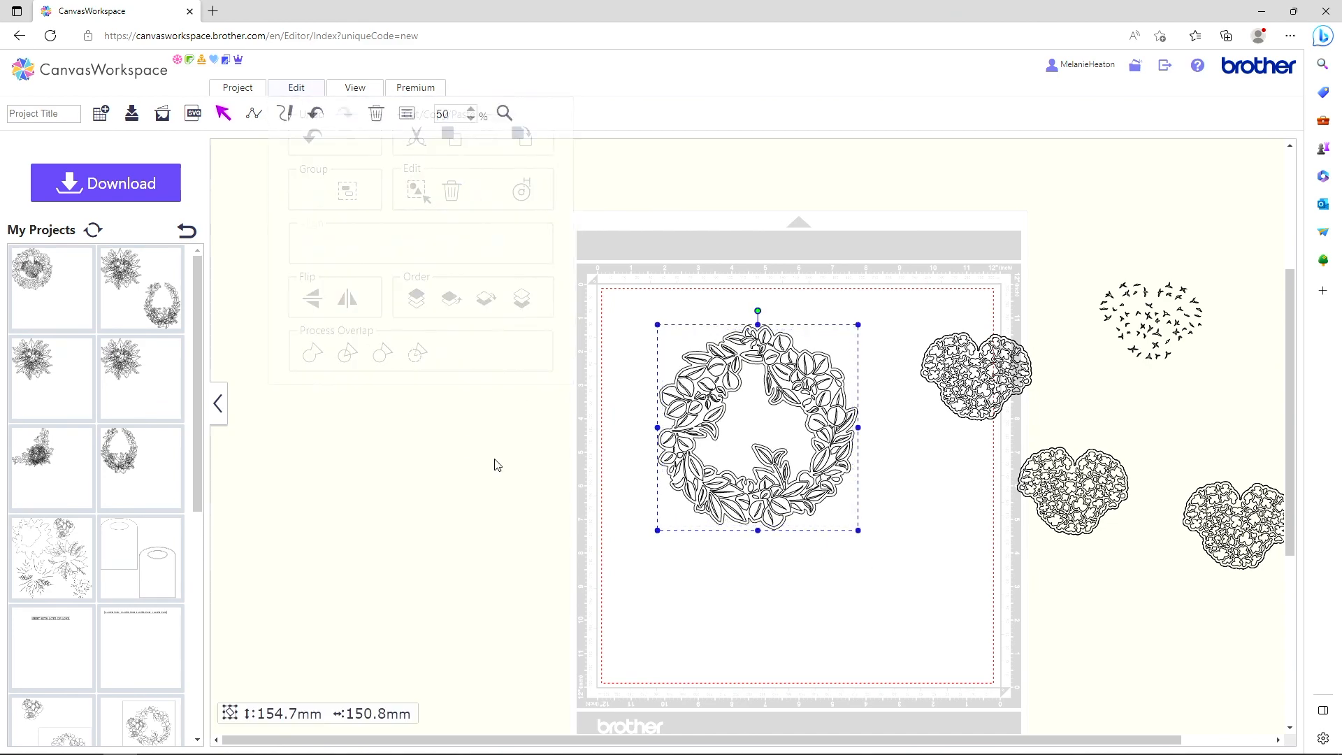
drag(859, 533, 917, 607)
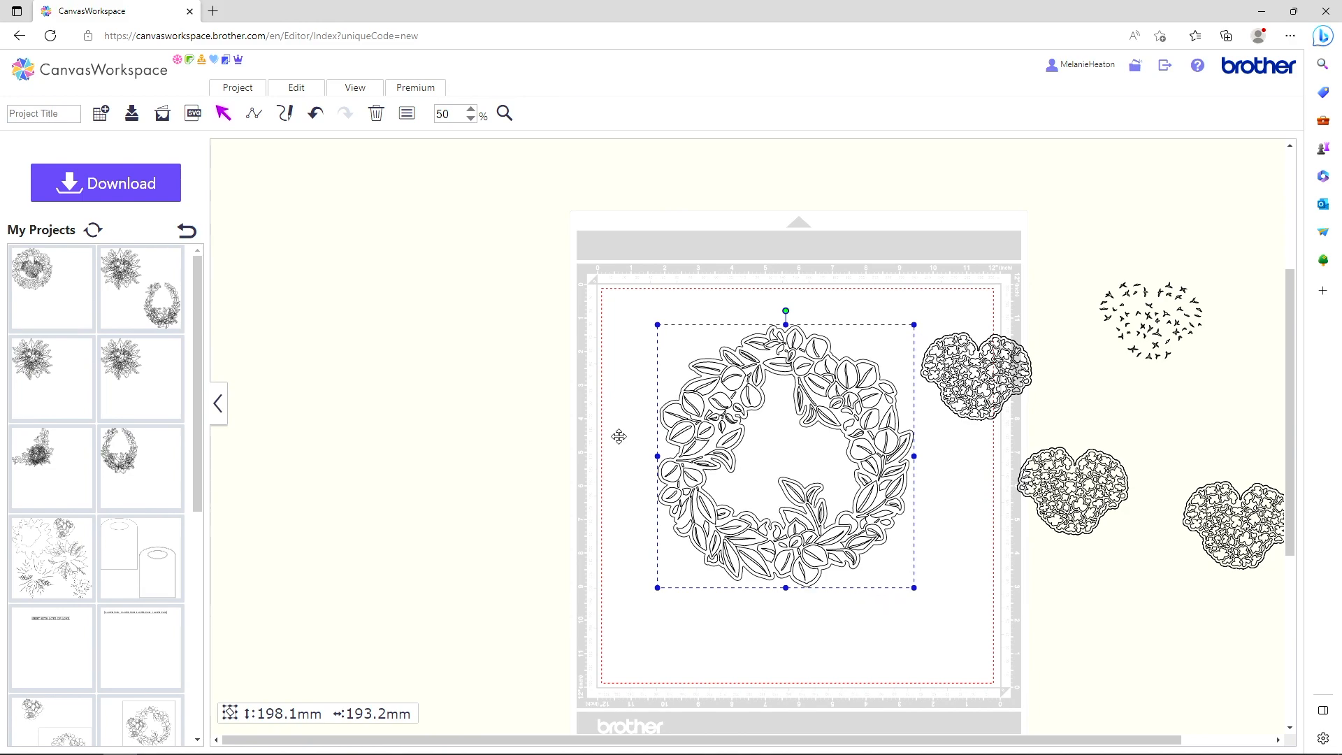
Ungroup the enlarged foliage and move the leaf detail lines off the cutting mat's left side, keeping the wreath on the mat
click(294, 88)
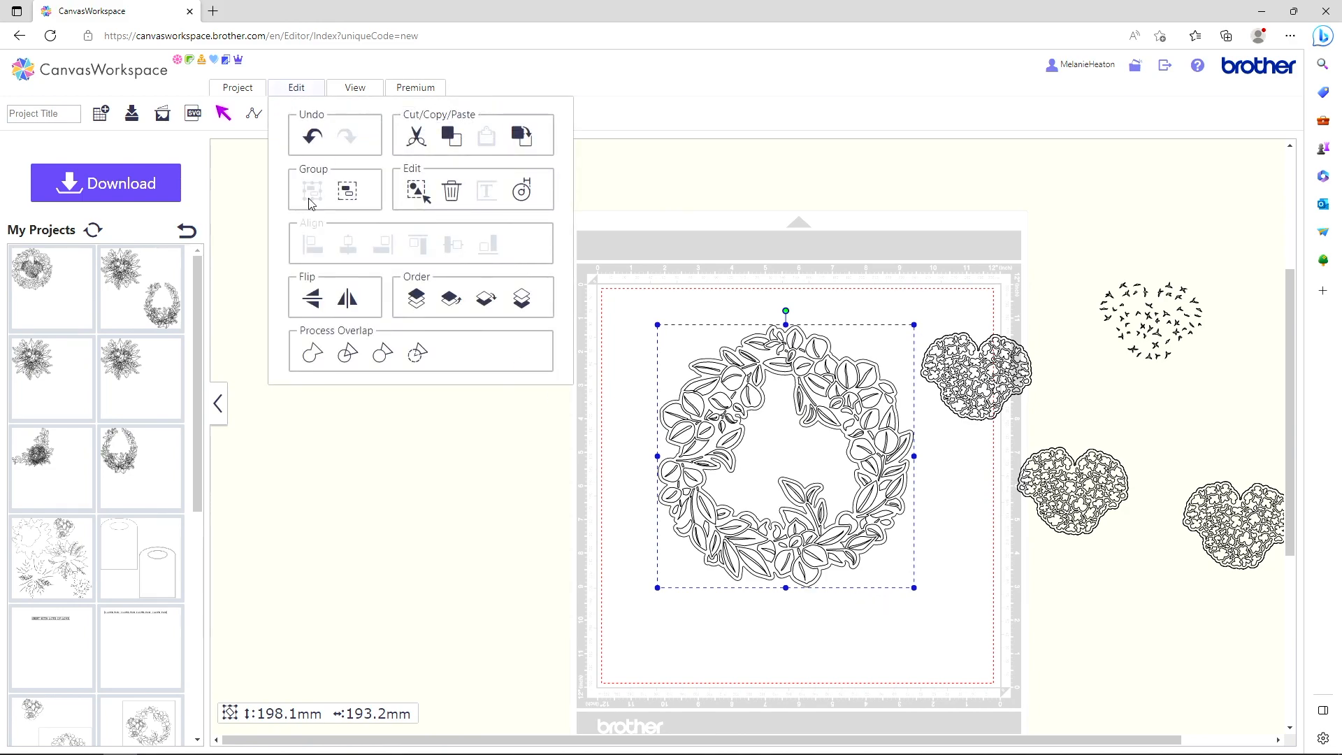
click(347, 190)
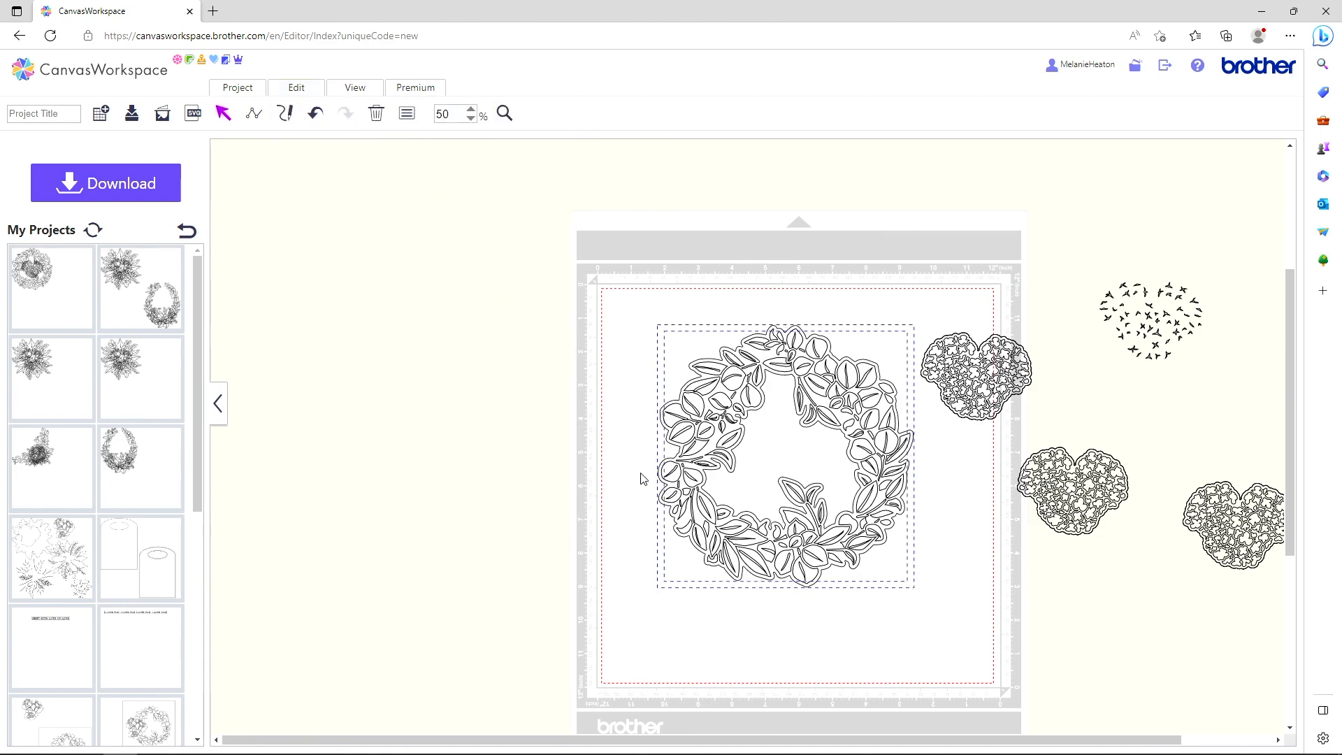
drag(716, 405, 590, 282)
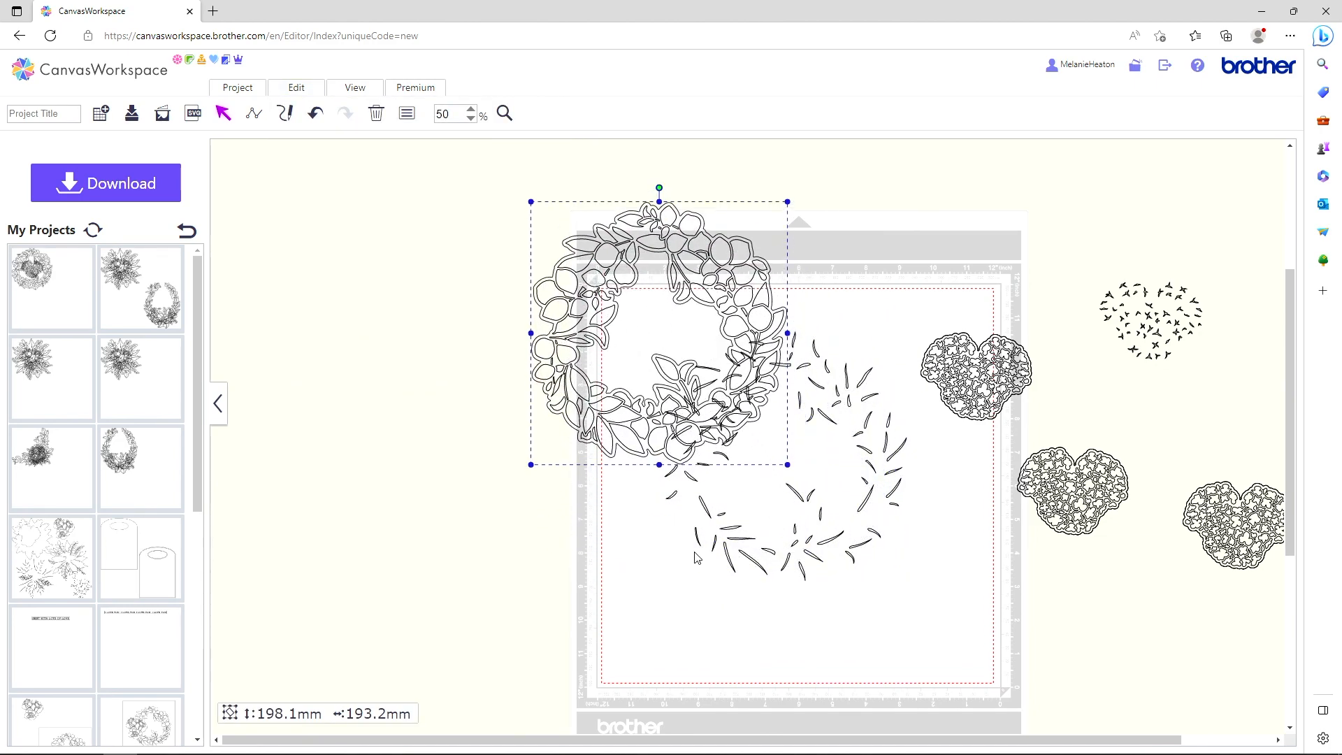
drag(710, 513, 298, 333)
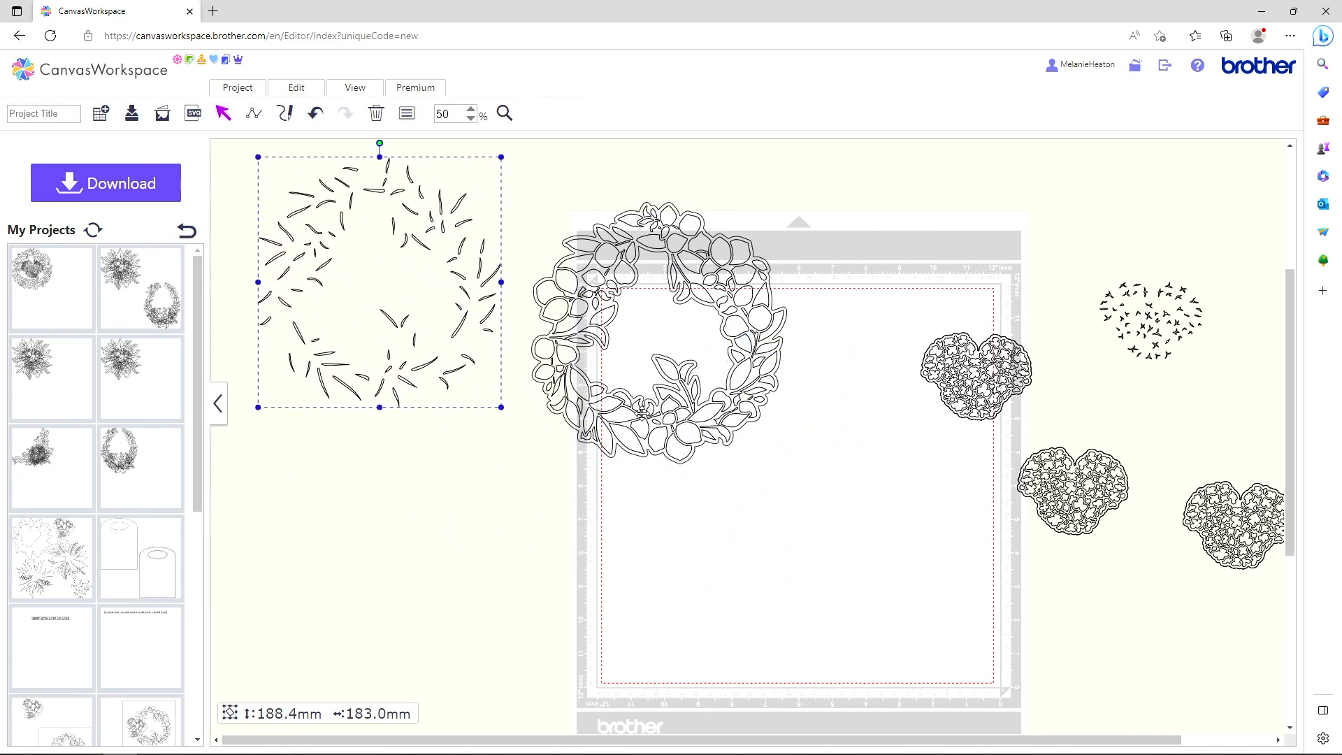
drag(641, 413, 747, 535)
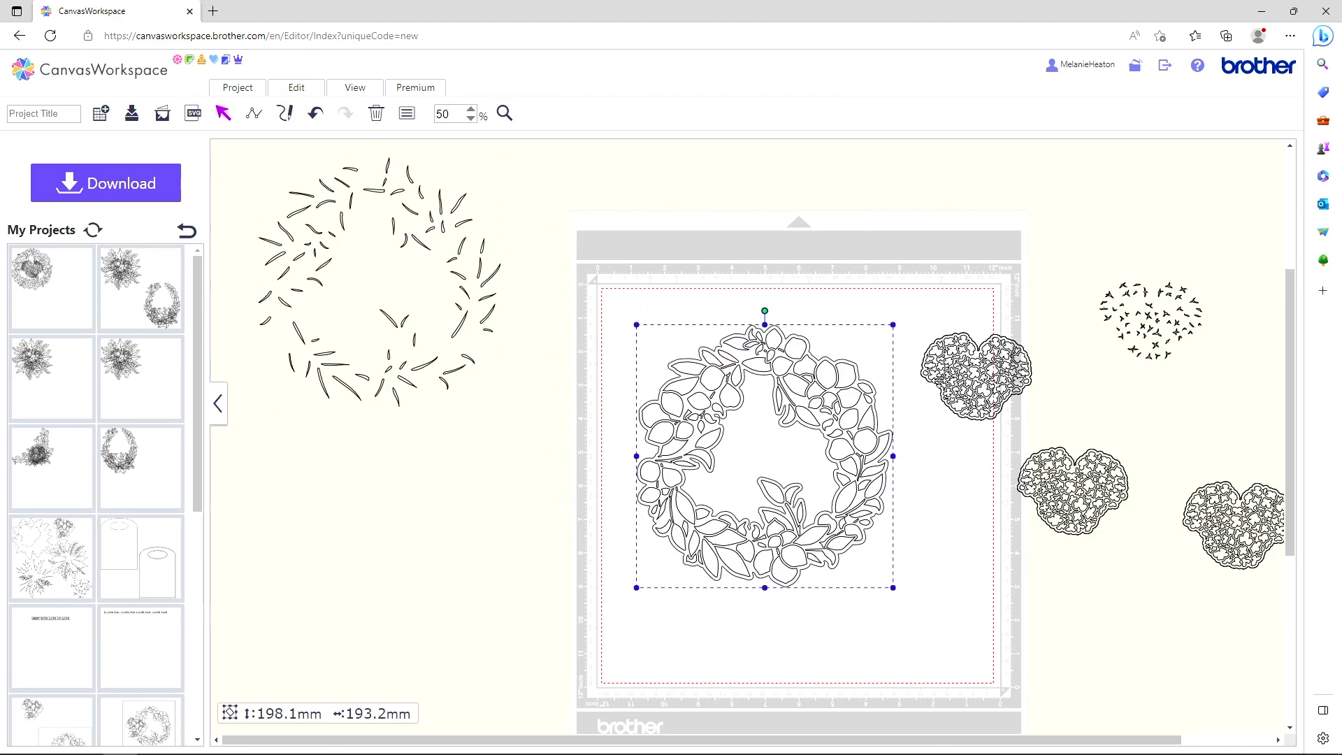
Place one hydrangea at the top of the foliage wreath and a second at its lower left, rotated to about 230 degrees
drag(938, 380, 720, 360)
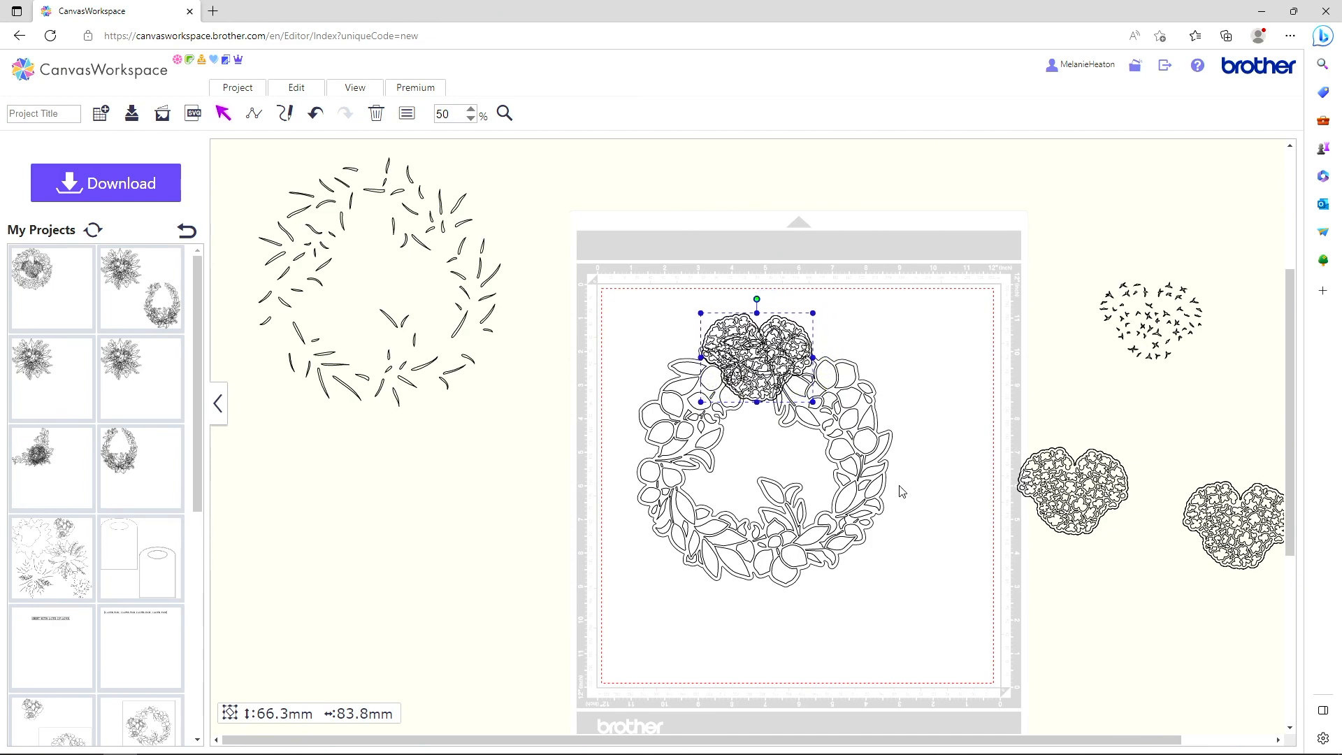
drag(1050, 496, 579, 519)
drag(604, 458, 557, 551)
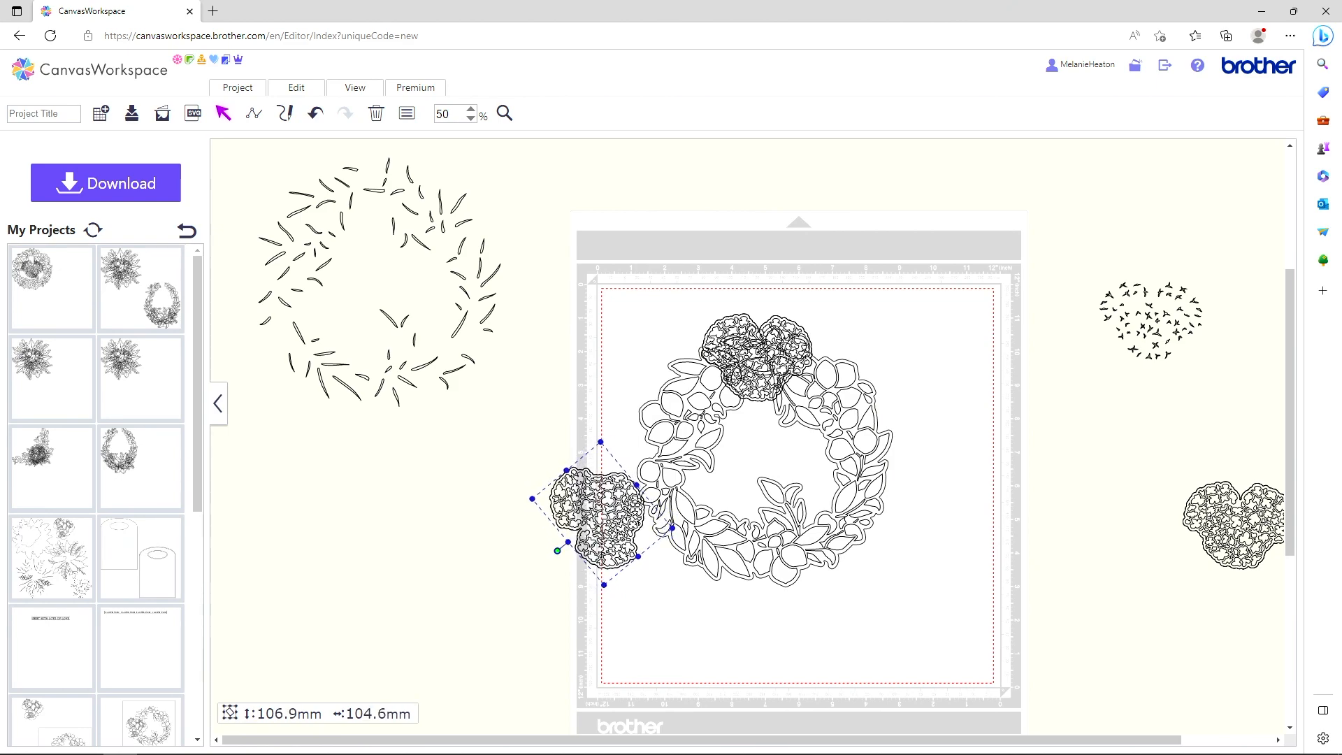
drag(618, 502, 698, 504)
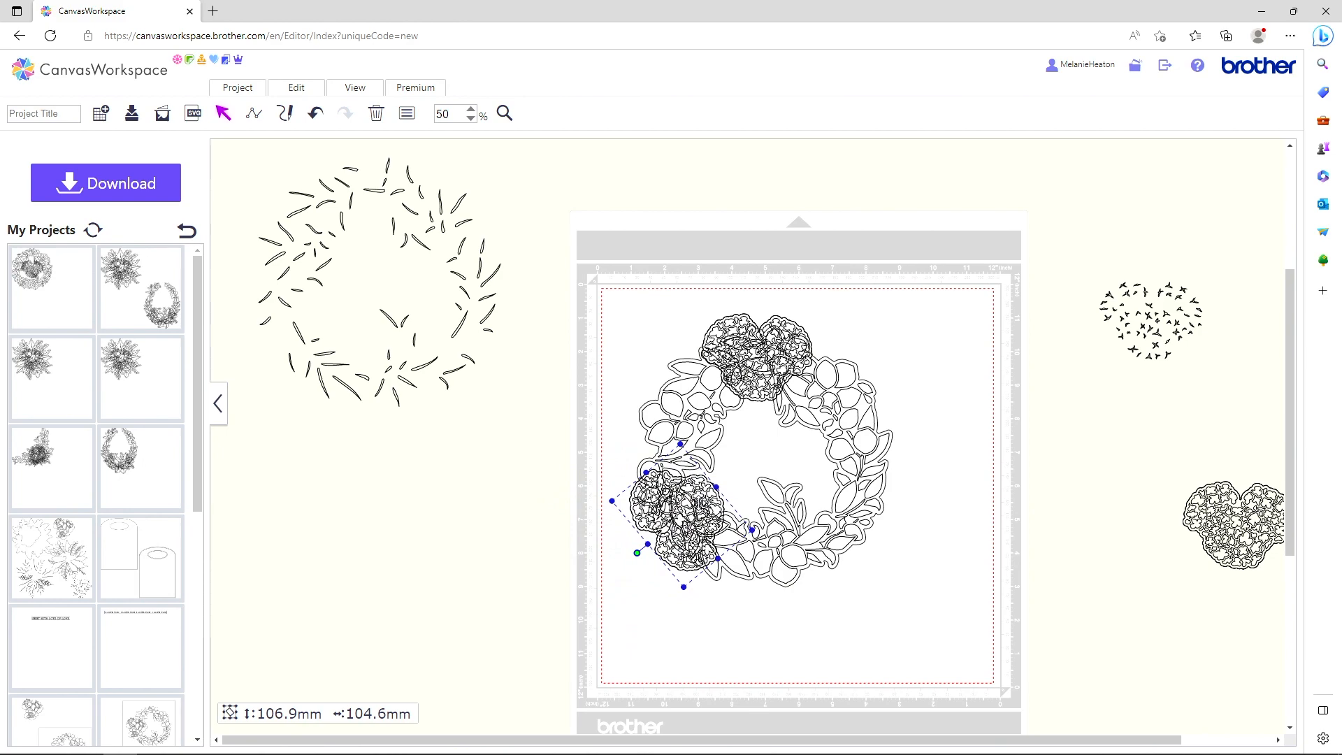
click(406, 114)
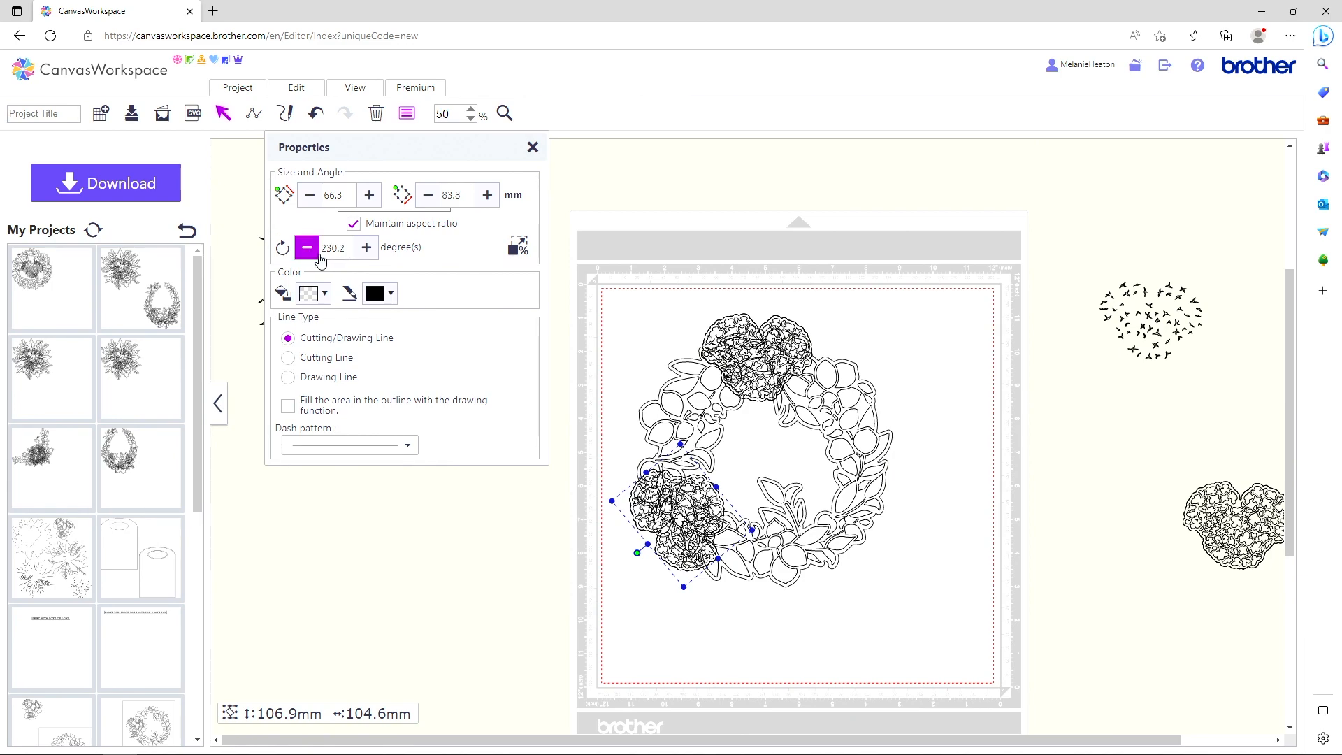
click(532, 147)
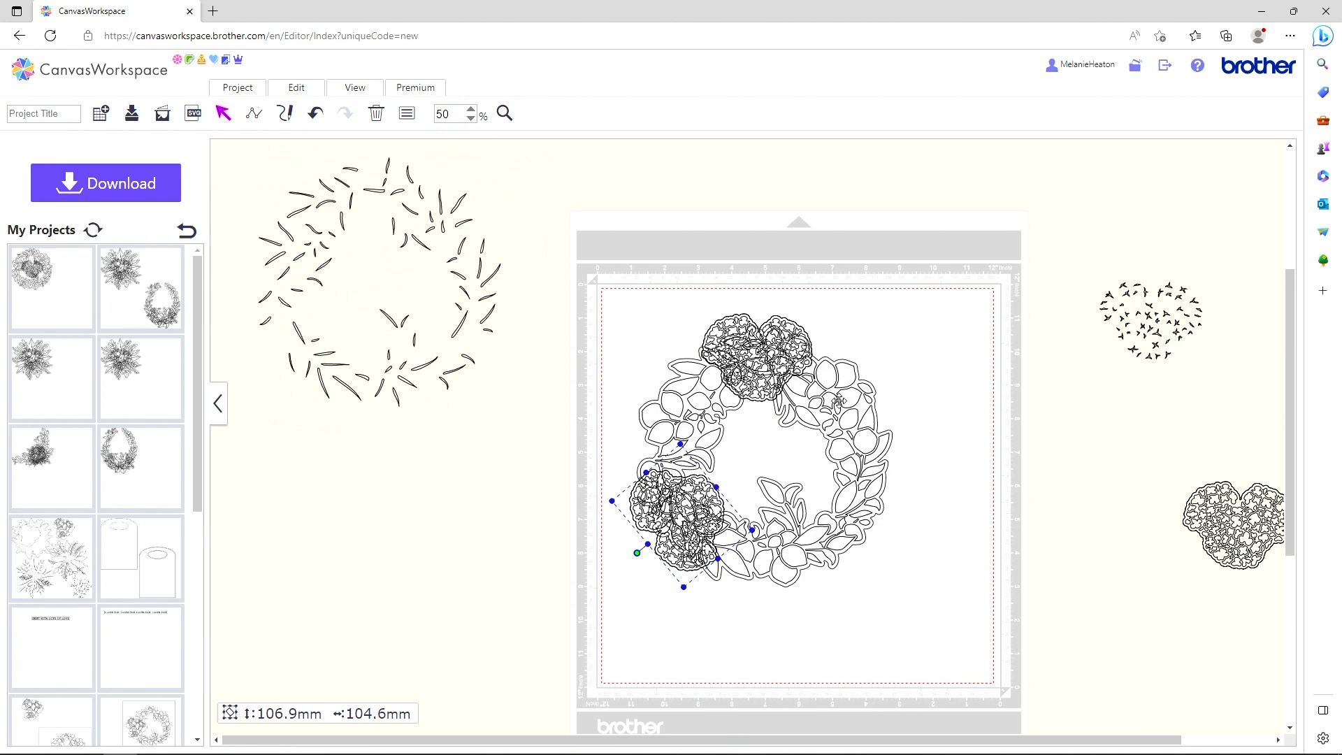
Place the third hydrangea at the wreath's lower right, rotated so its notch faces outward, and shift the foliage slightly down
drag(1245, 543, 939, 551)
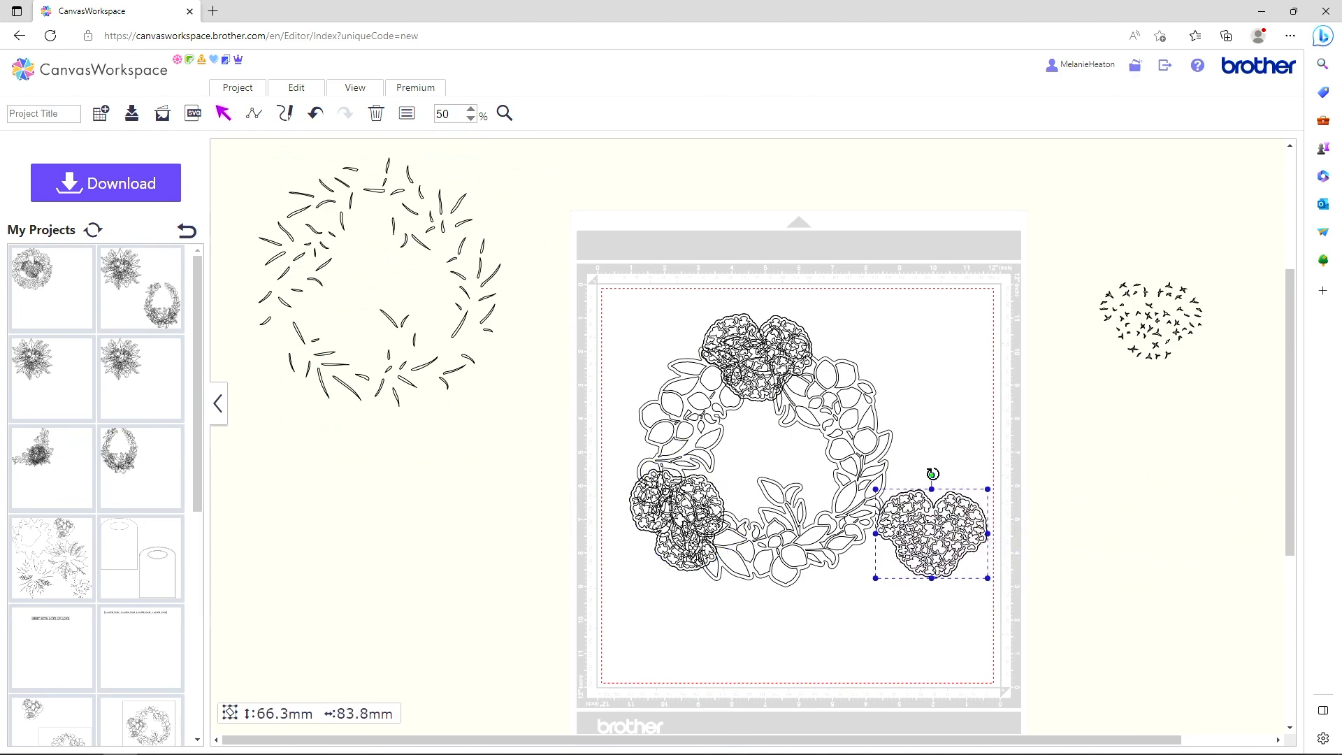
drag(932, 474, 857, 504)
click(677, 513)
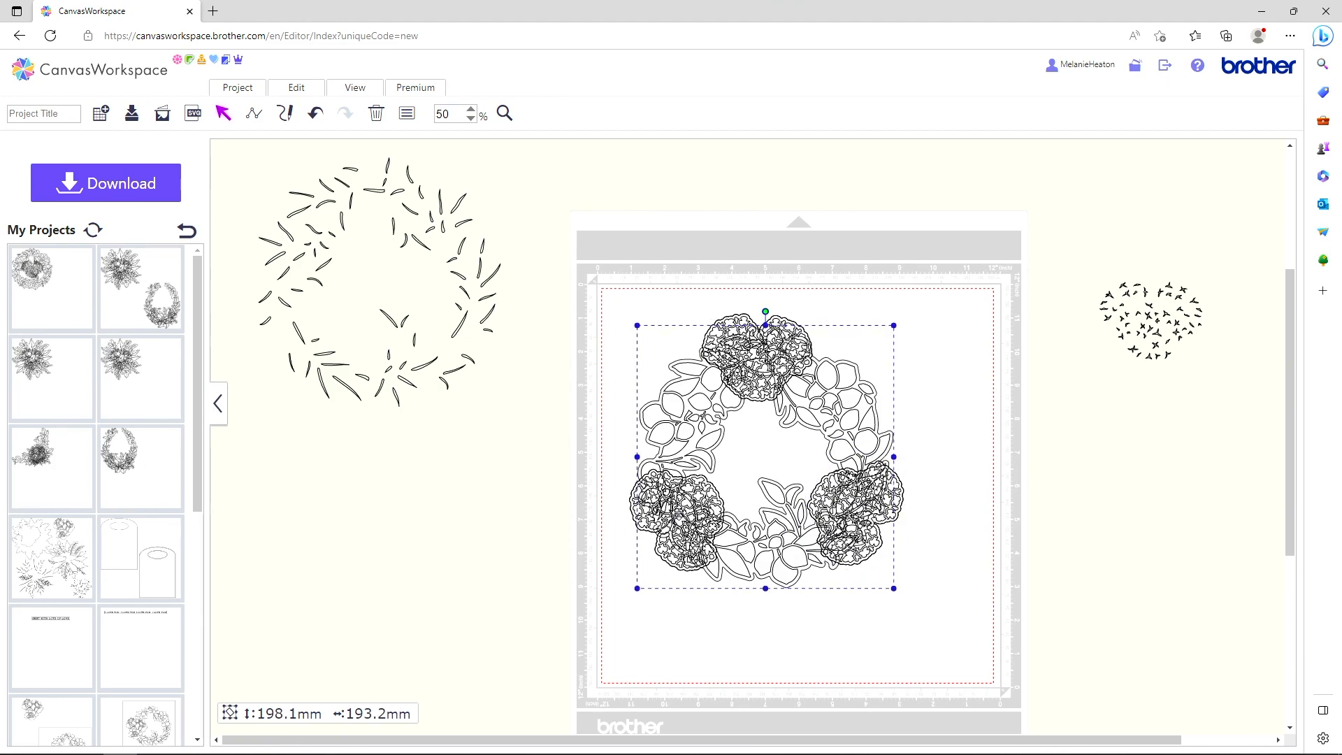
drag(677, 511, 677, 516)
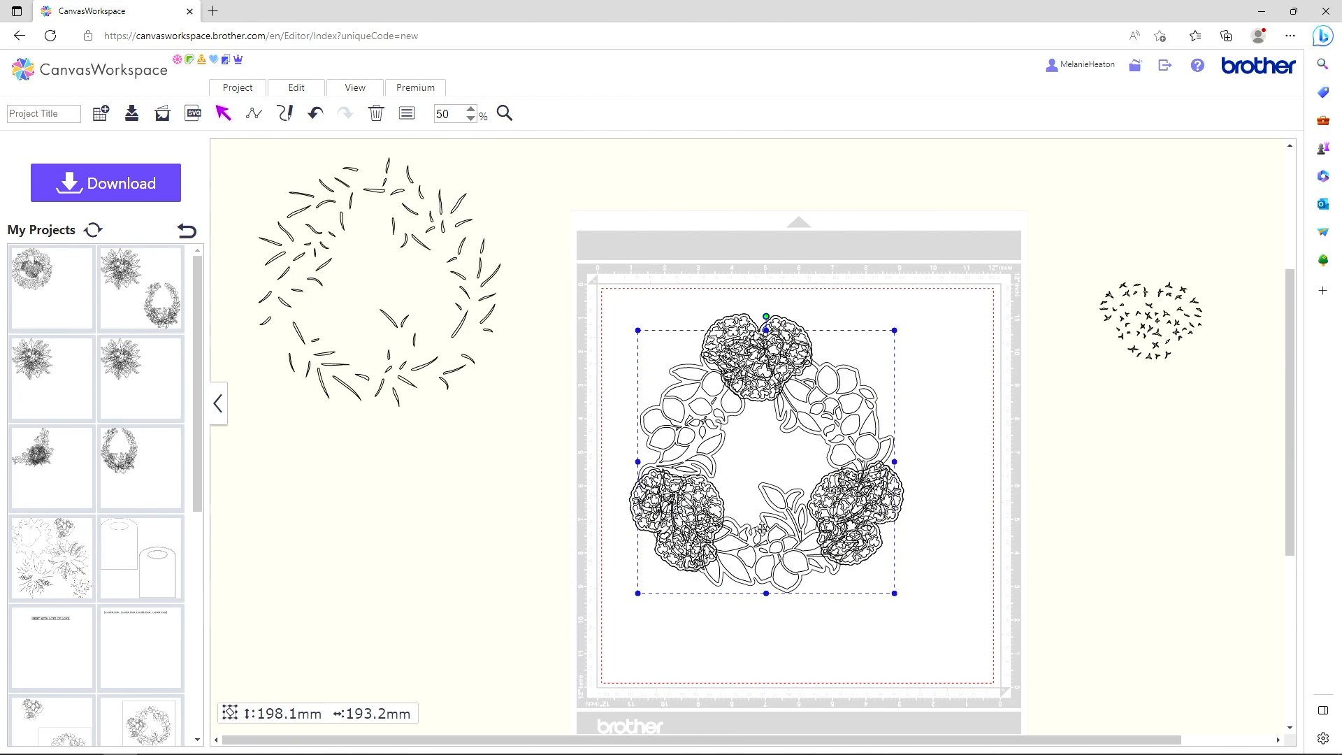
click(1088, 532)
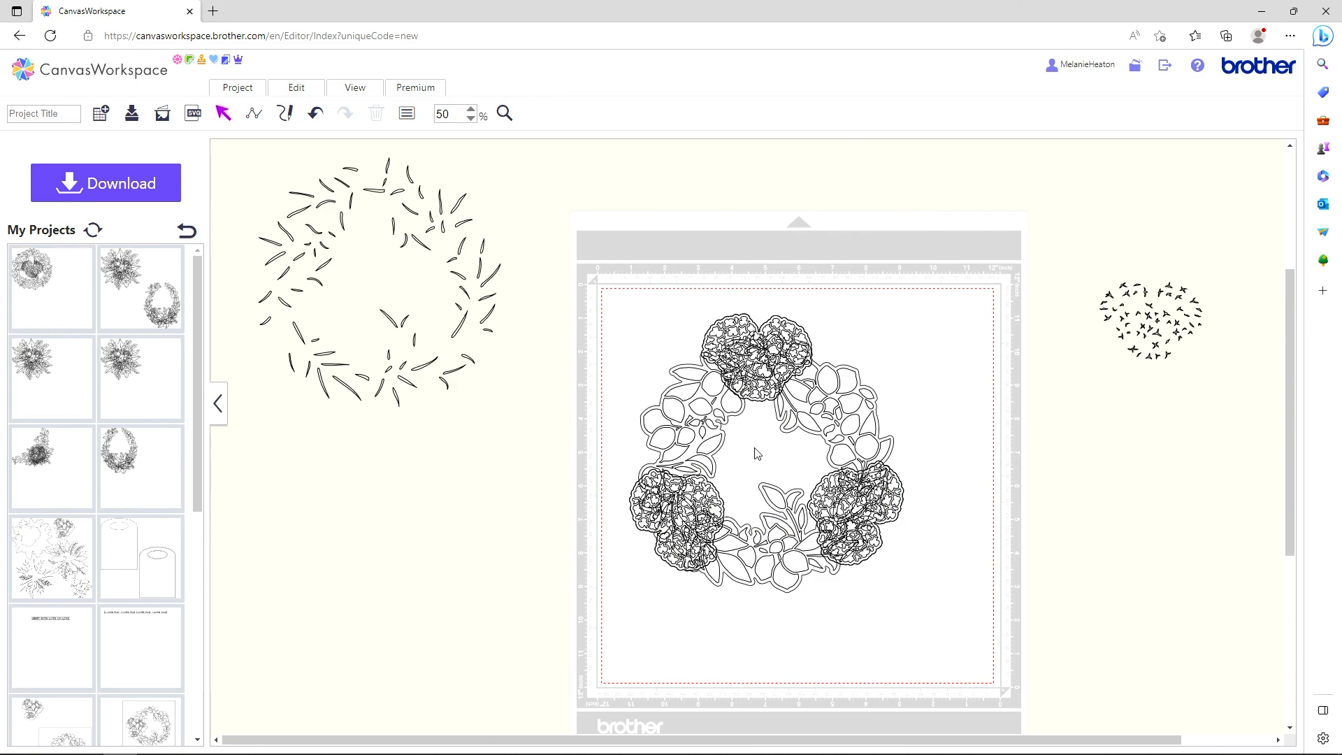
Ungroup the top hydrangea twice to separate its nested layers
click(743, 319)
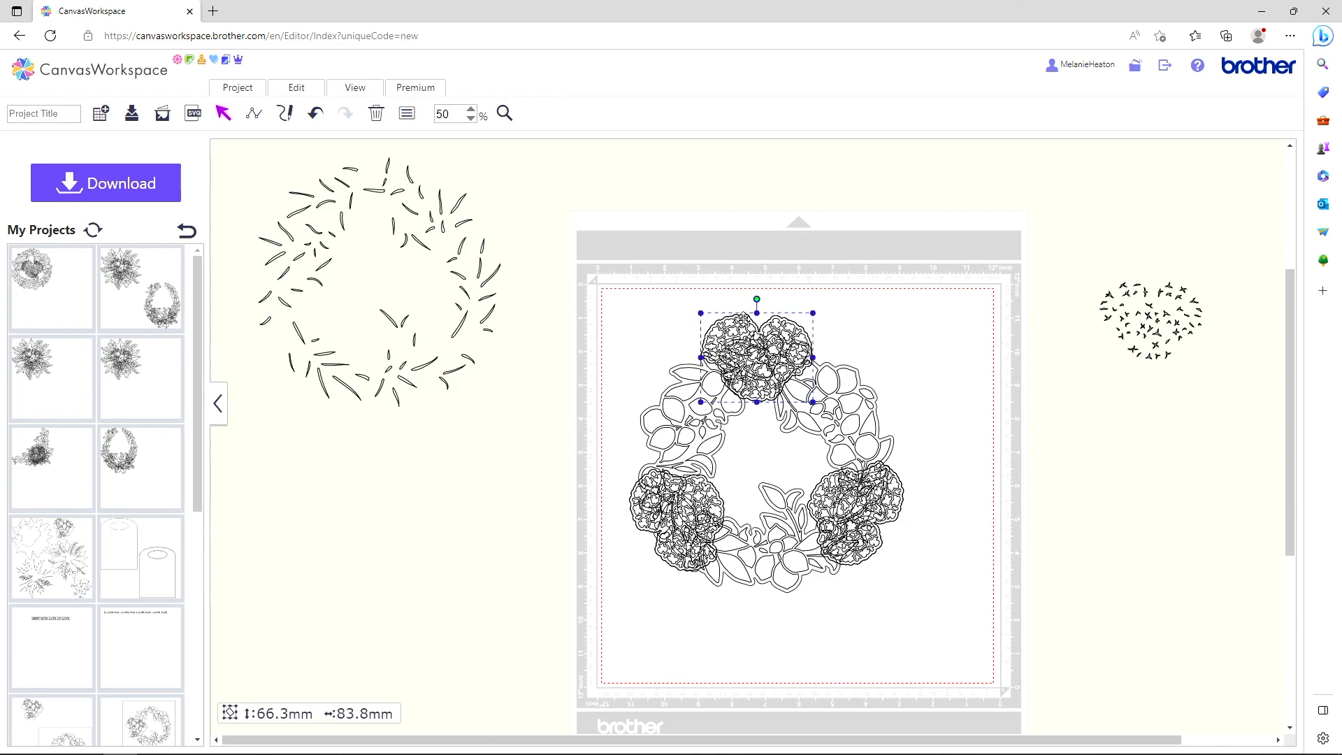
click(311, 91)
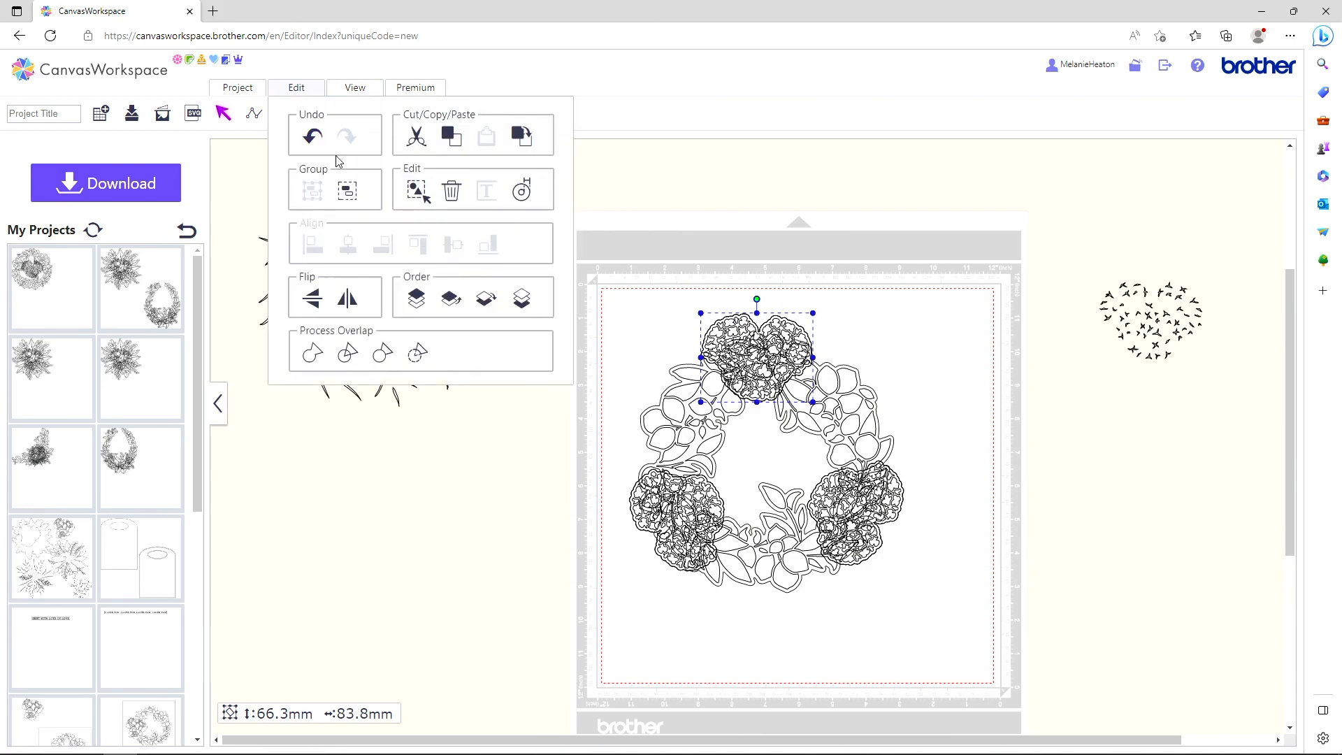
click(347, 191)
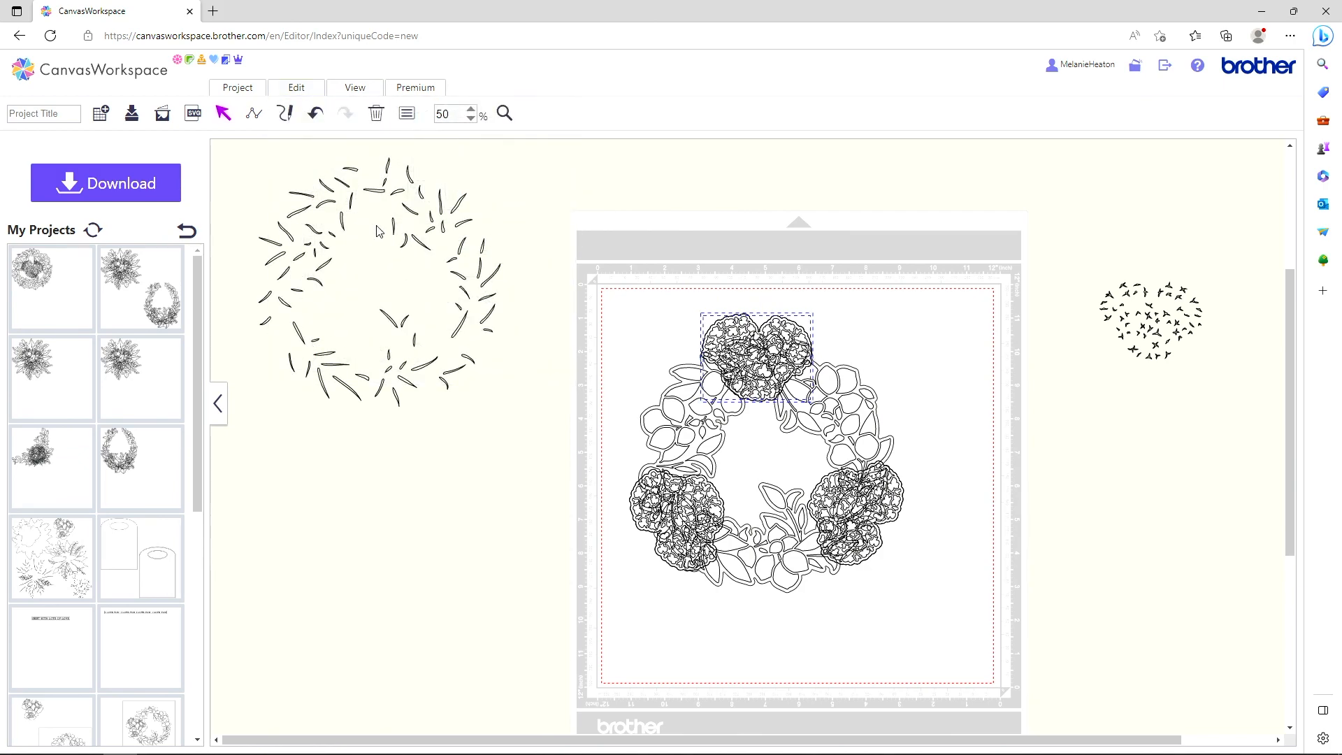
click(683, 303)
click(745, 316)
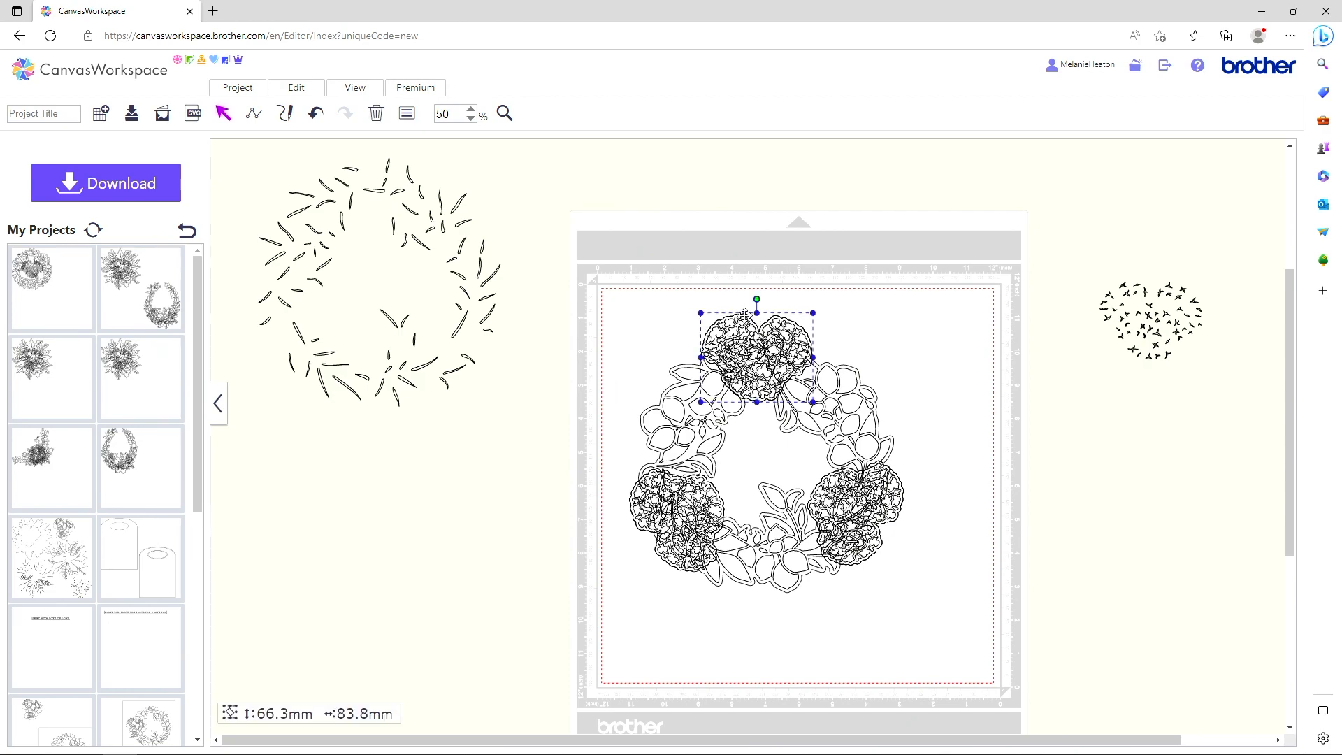
click(313, 88)
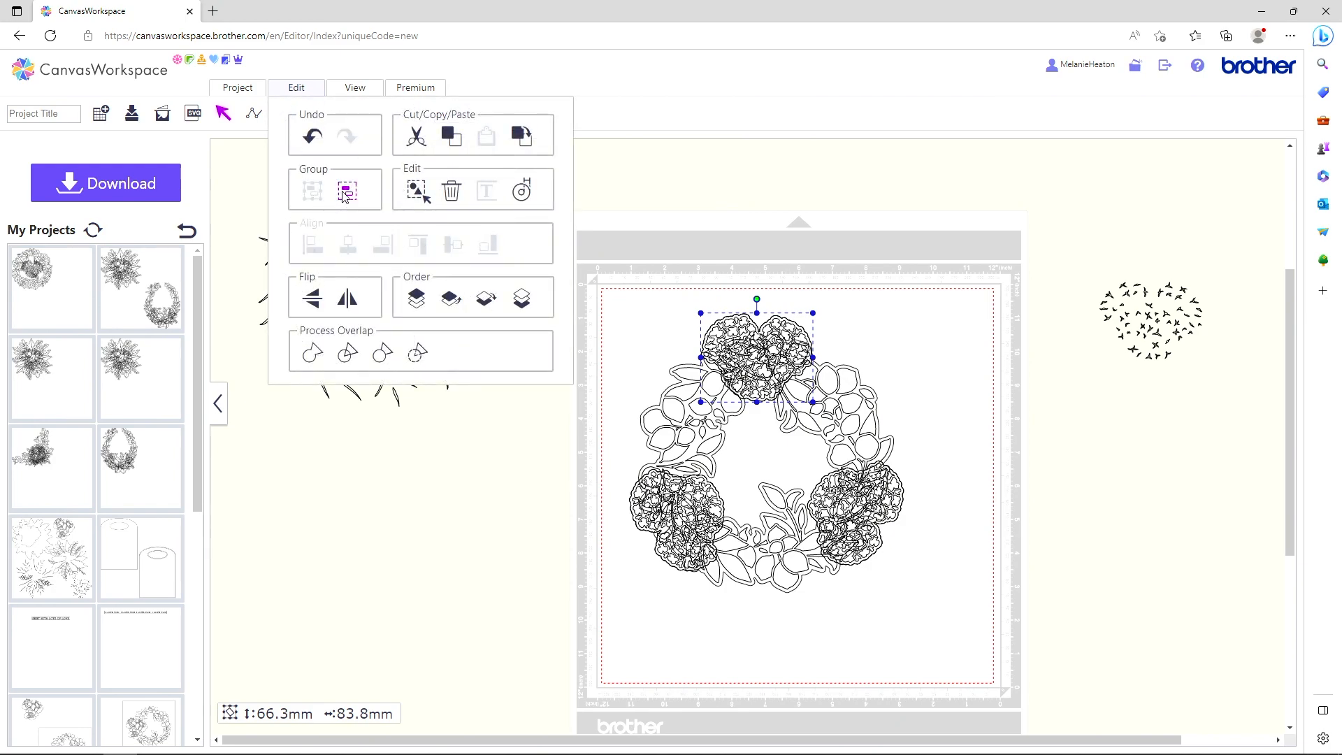
click(346, 193)
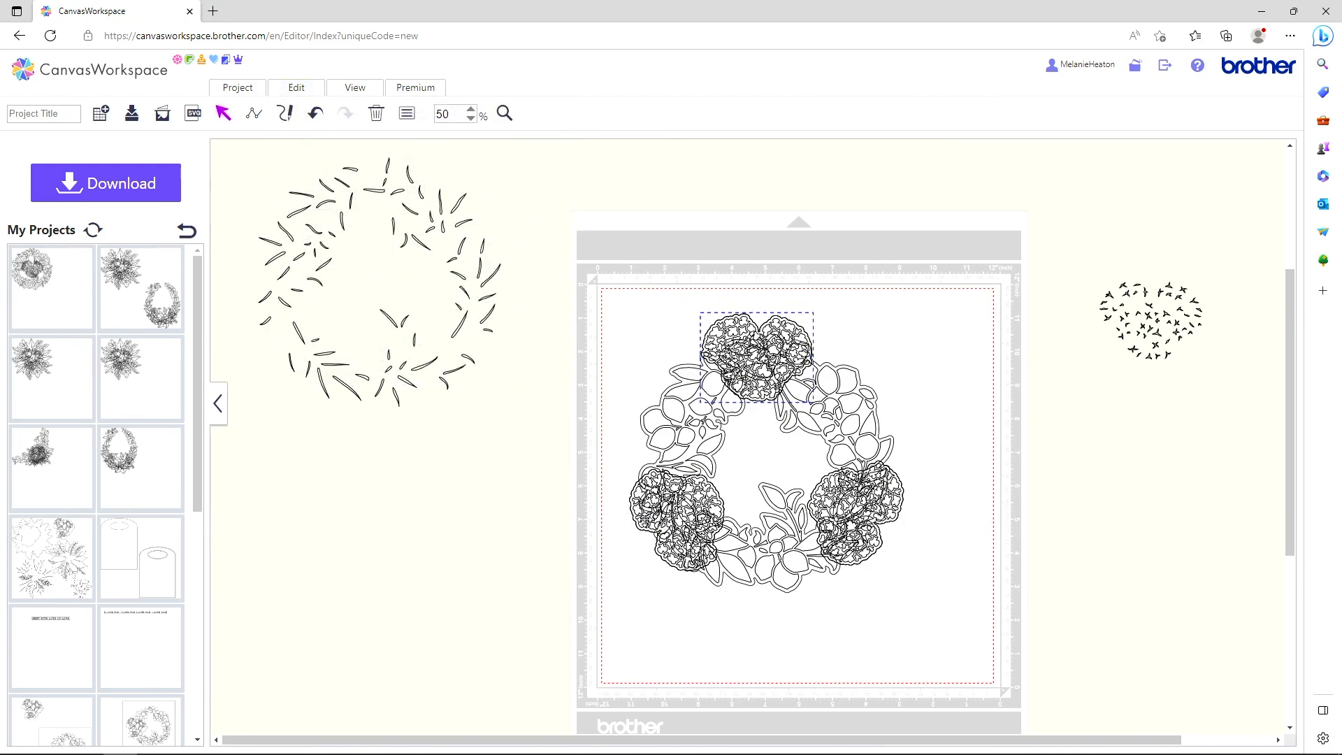
Ungroup the wreath's lower-left hydrangea twice to separate its nested layers
click(639, 514)
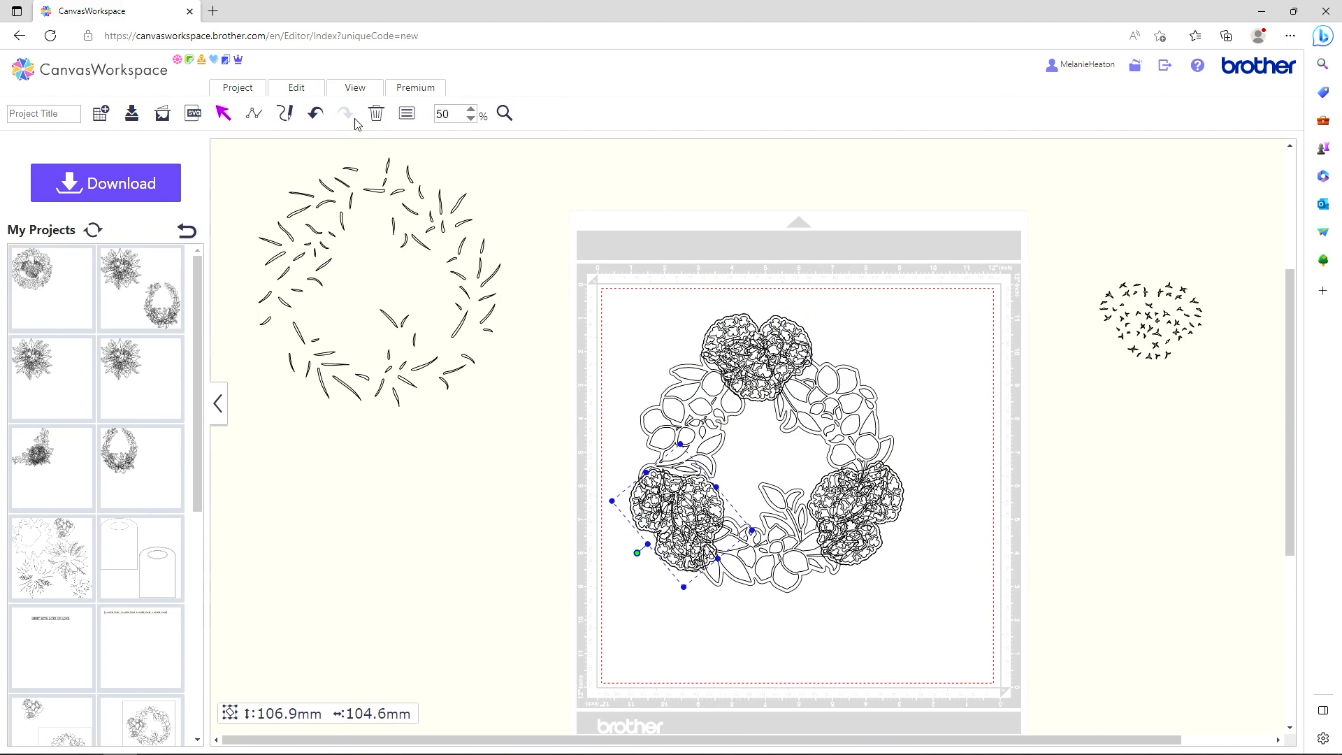
click(305, 92)
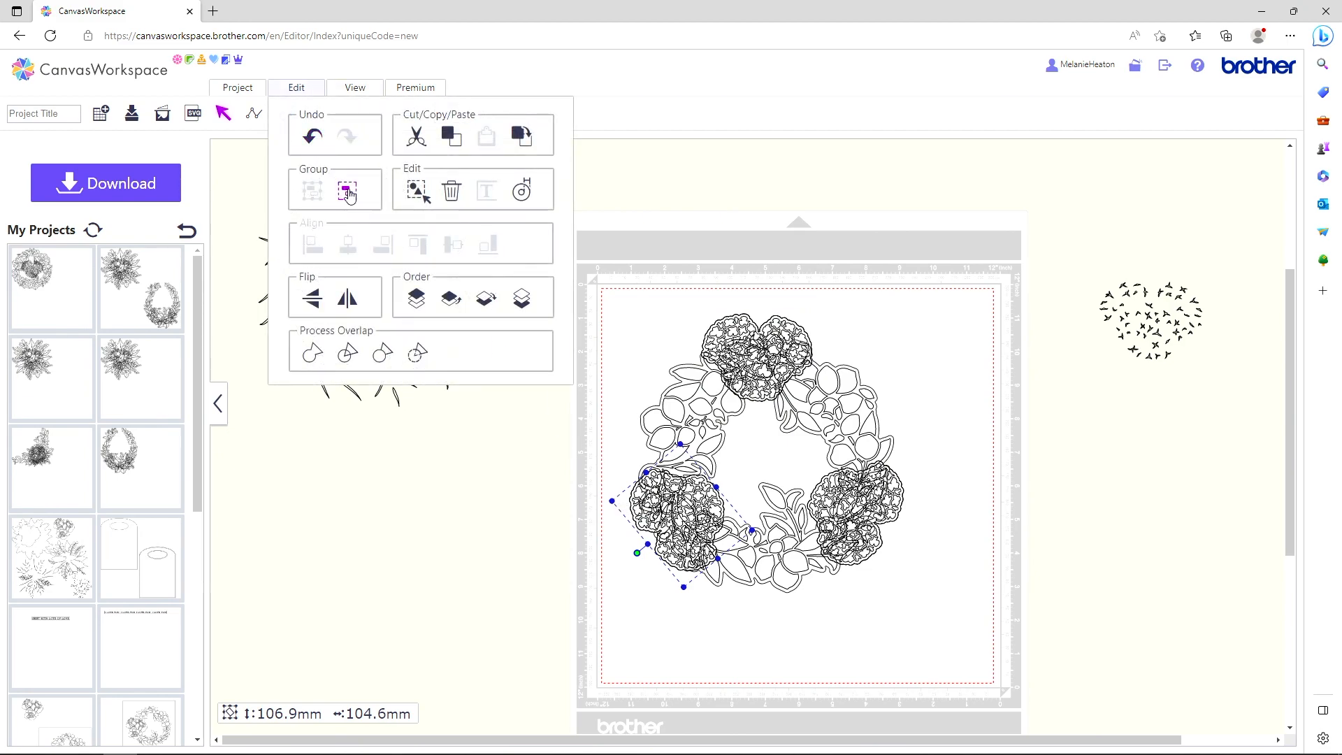
click(348, 194)
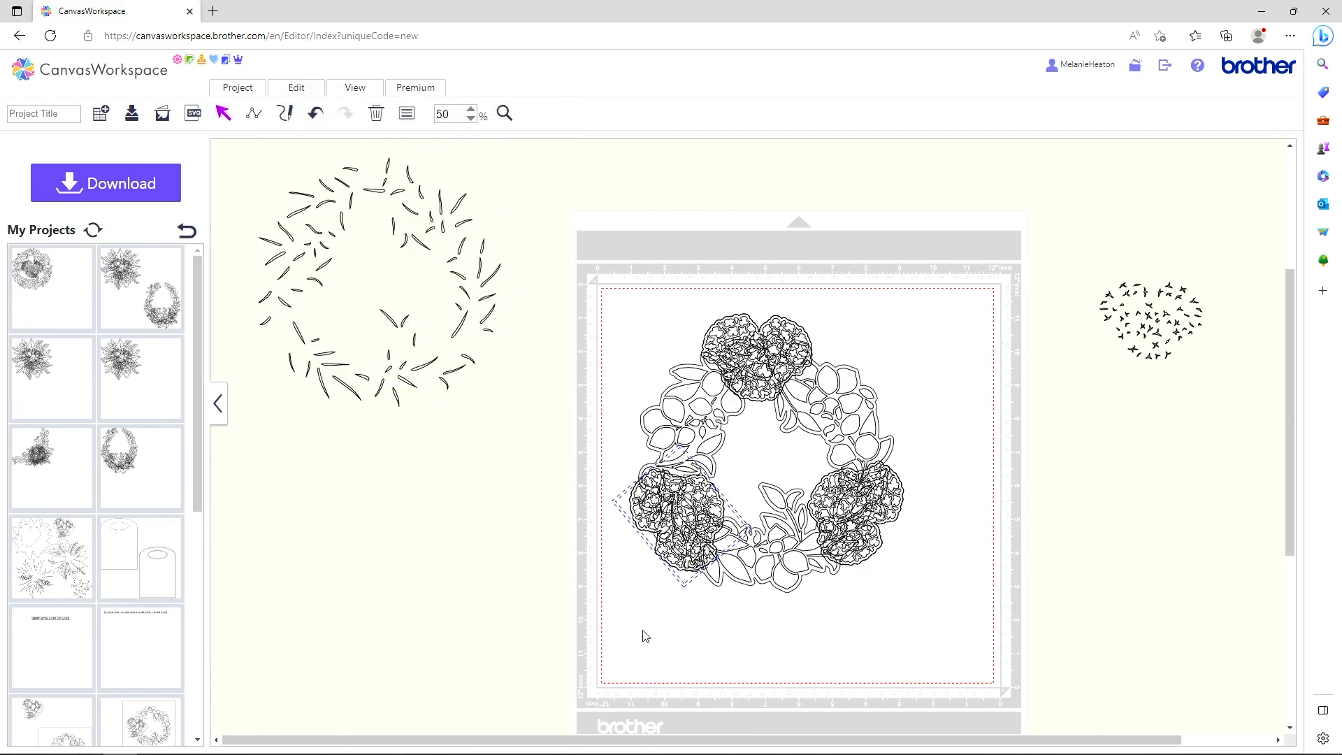
click(709, 589)
click(661, 556)
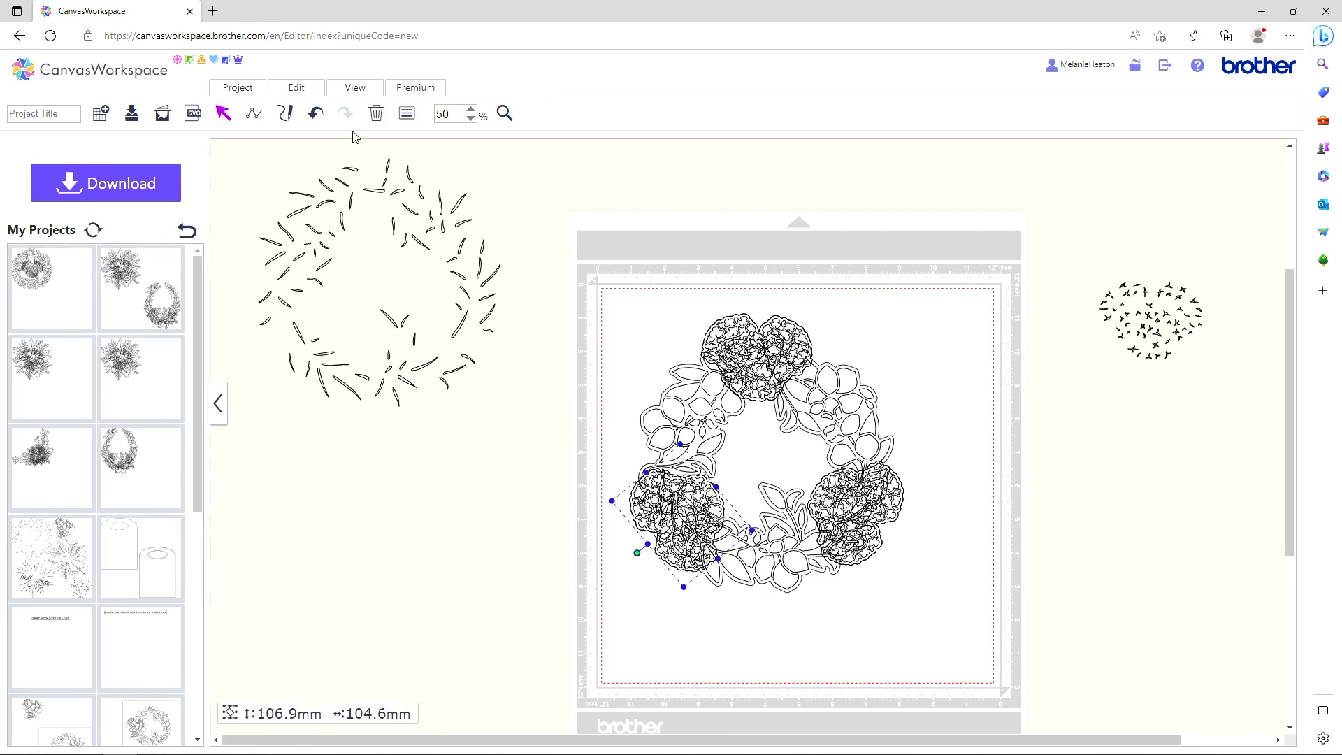
click(316, 94)
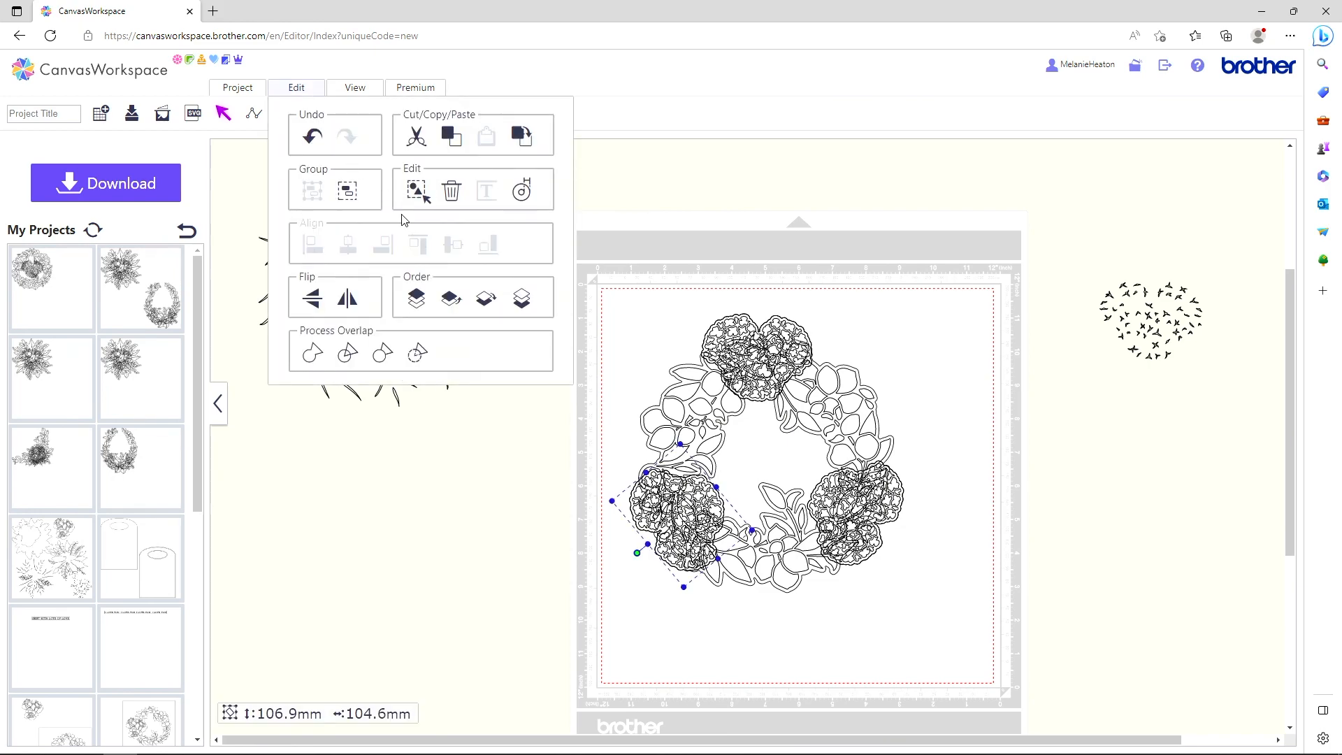
click(350, 195)
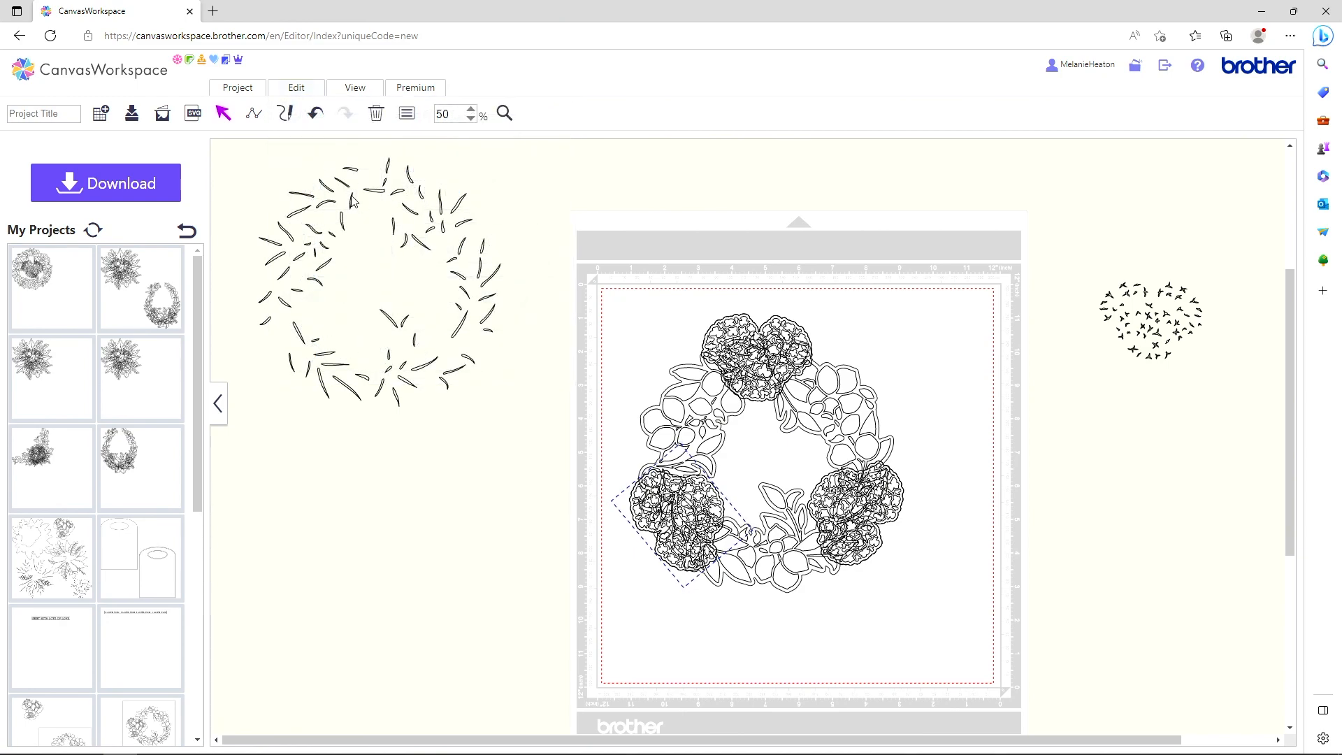
Ungroup the wreath's lower-right hydrangea twice to separate its nested layers
click(727, 559)
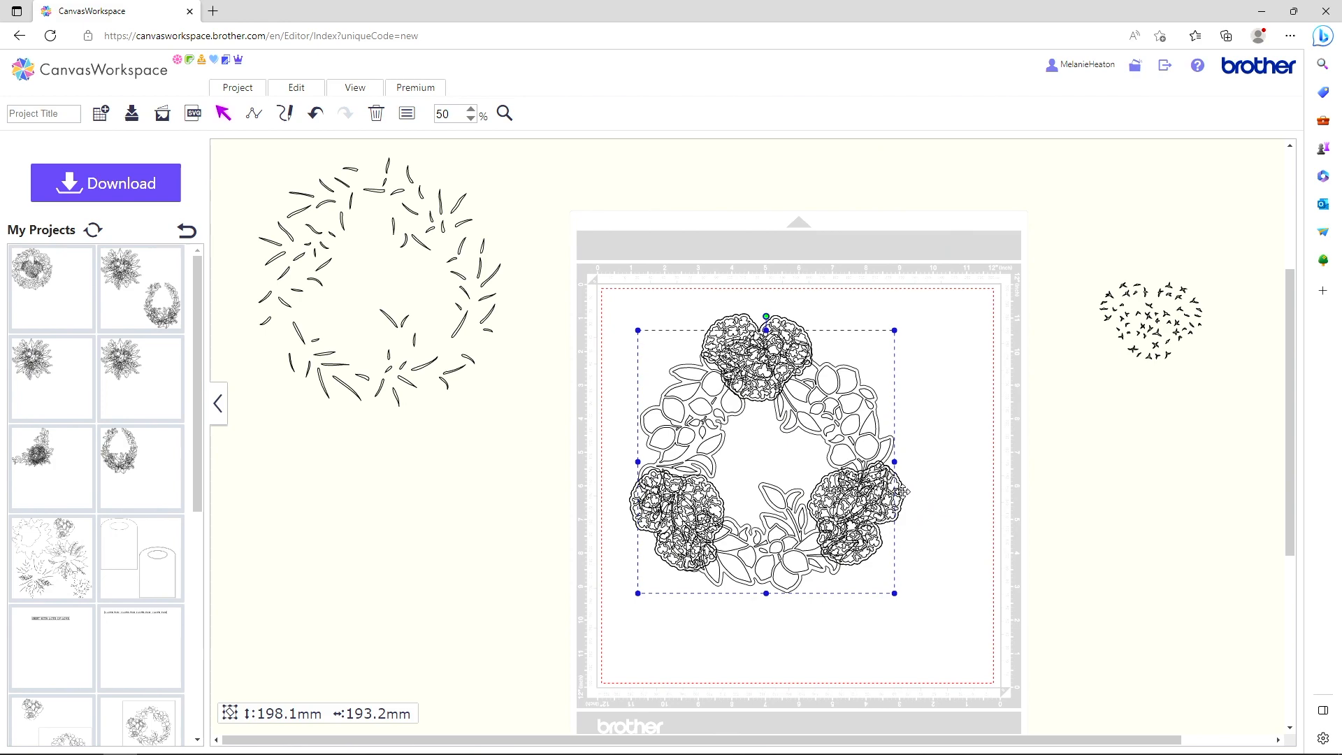
click(901, 491)
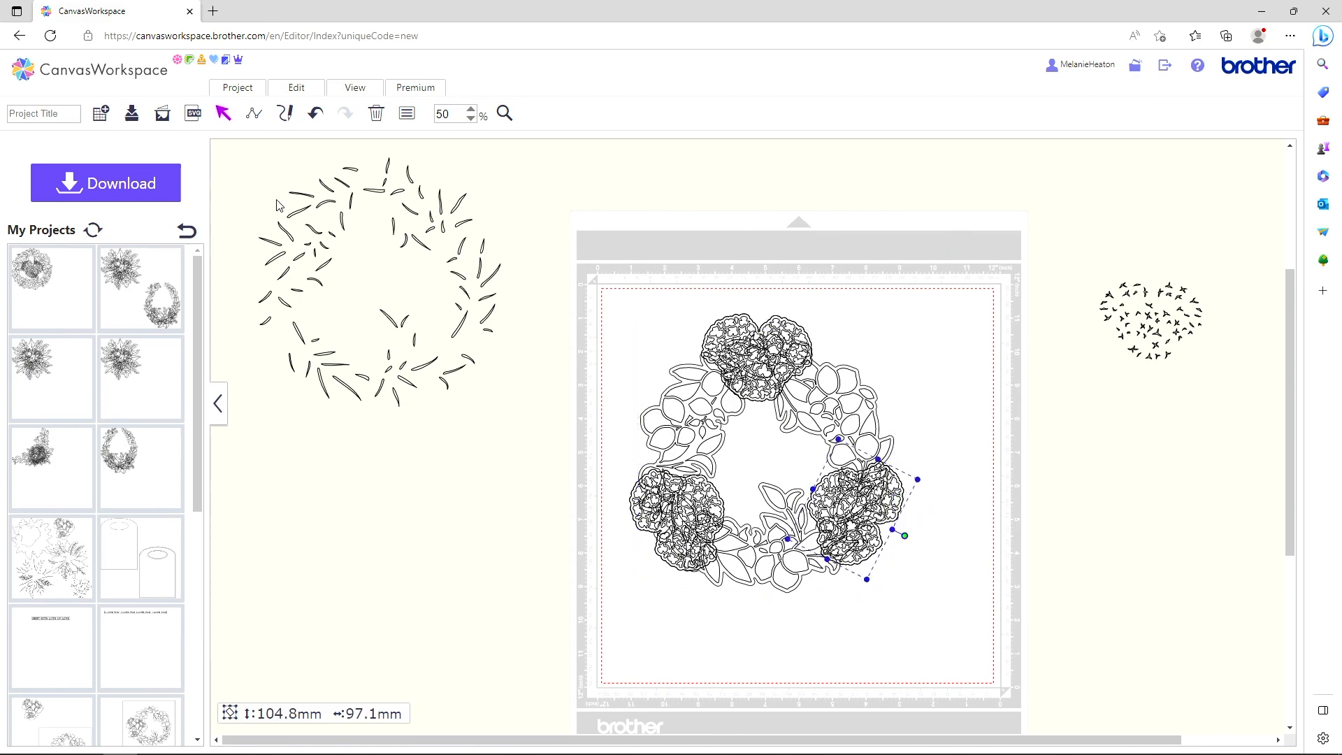
click(289, 92)
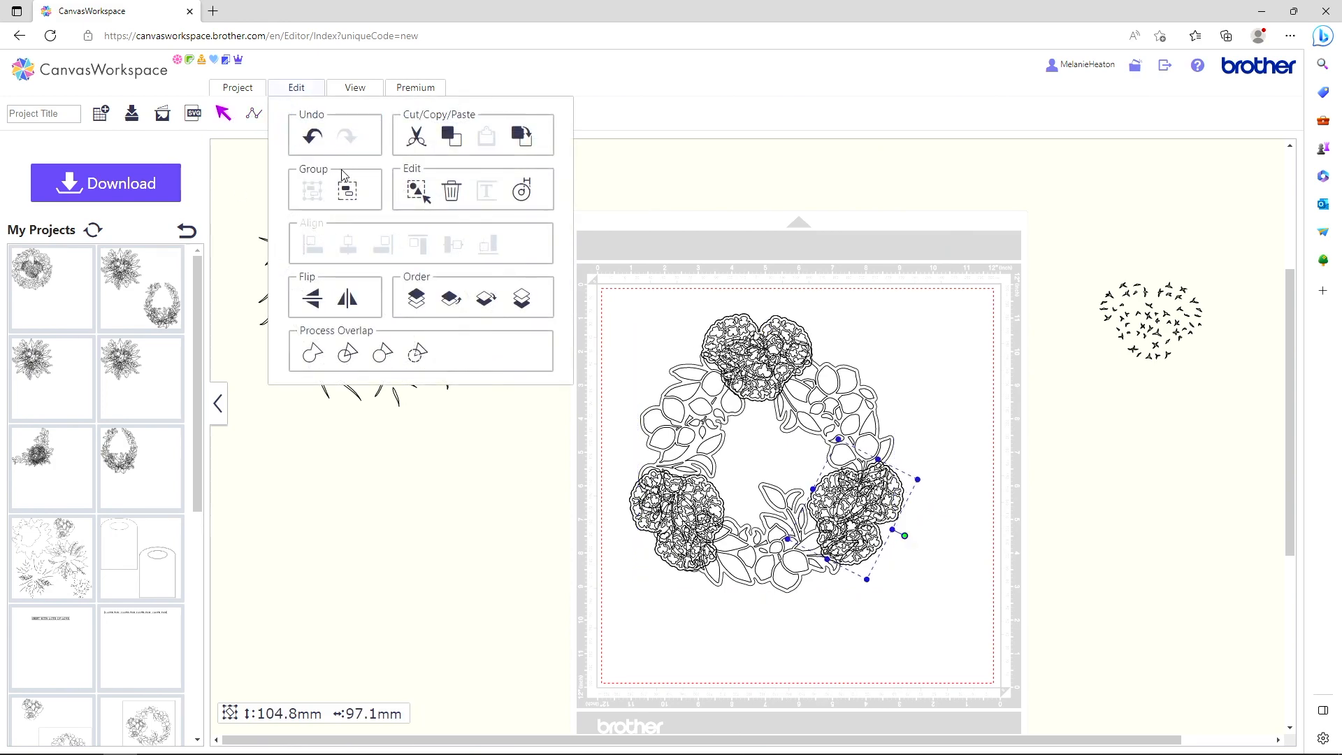
click(347, 191)
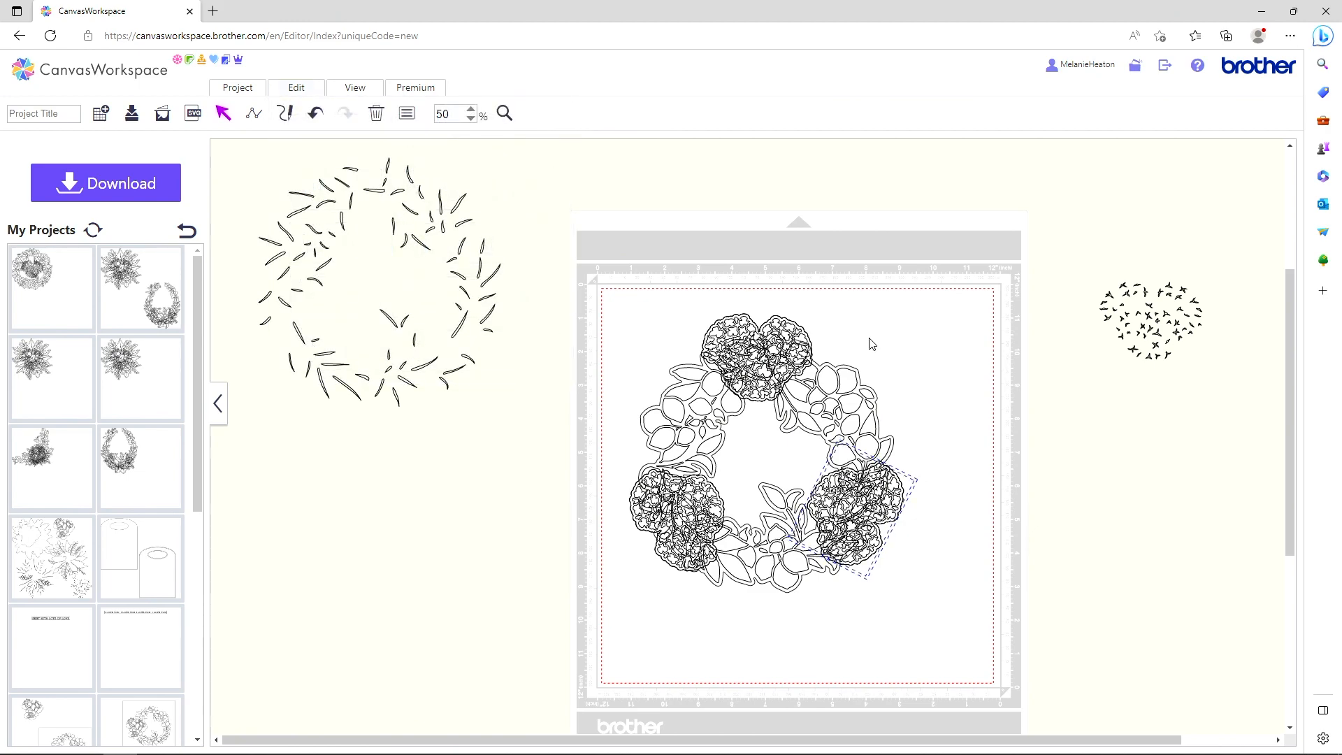
click(907, 308)
click(902, 483)
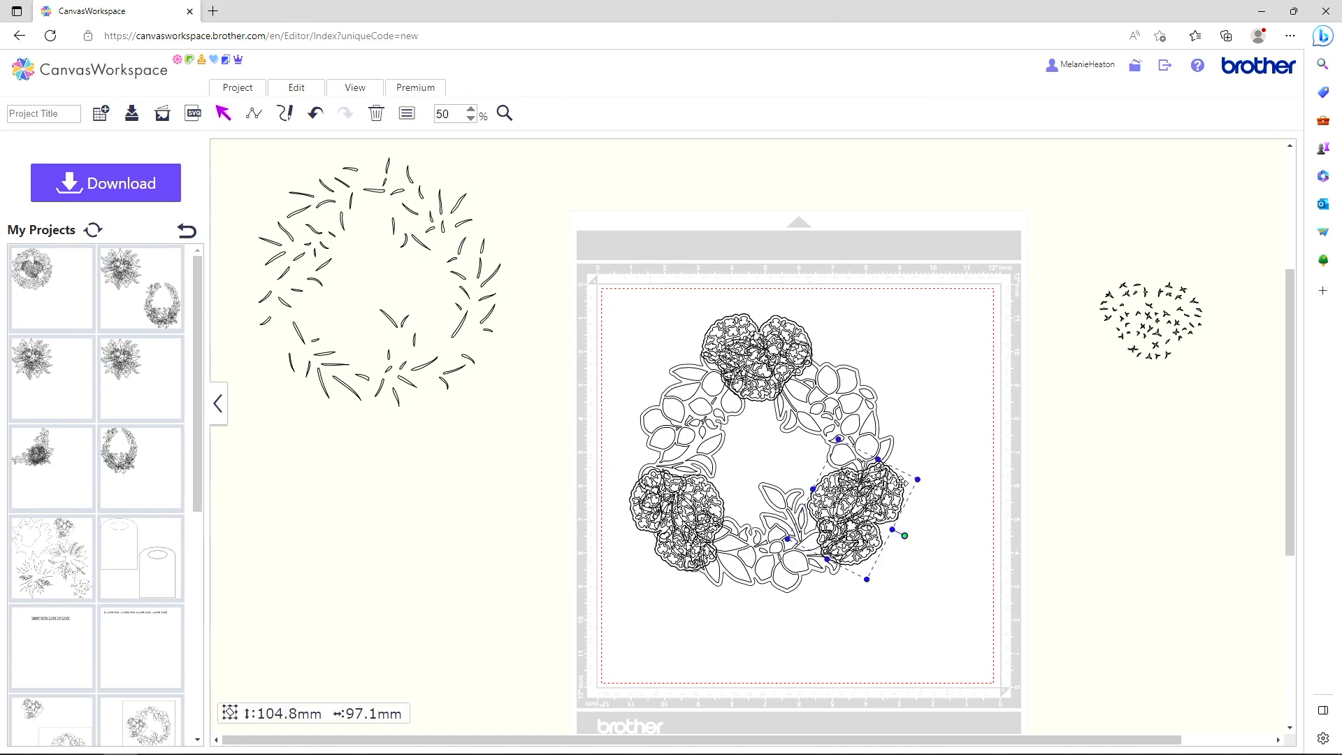
click(293, 89)
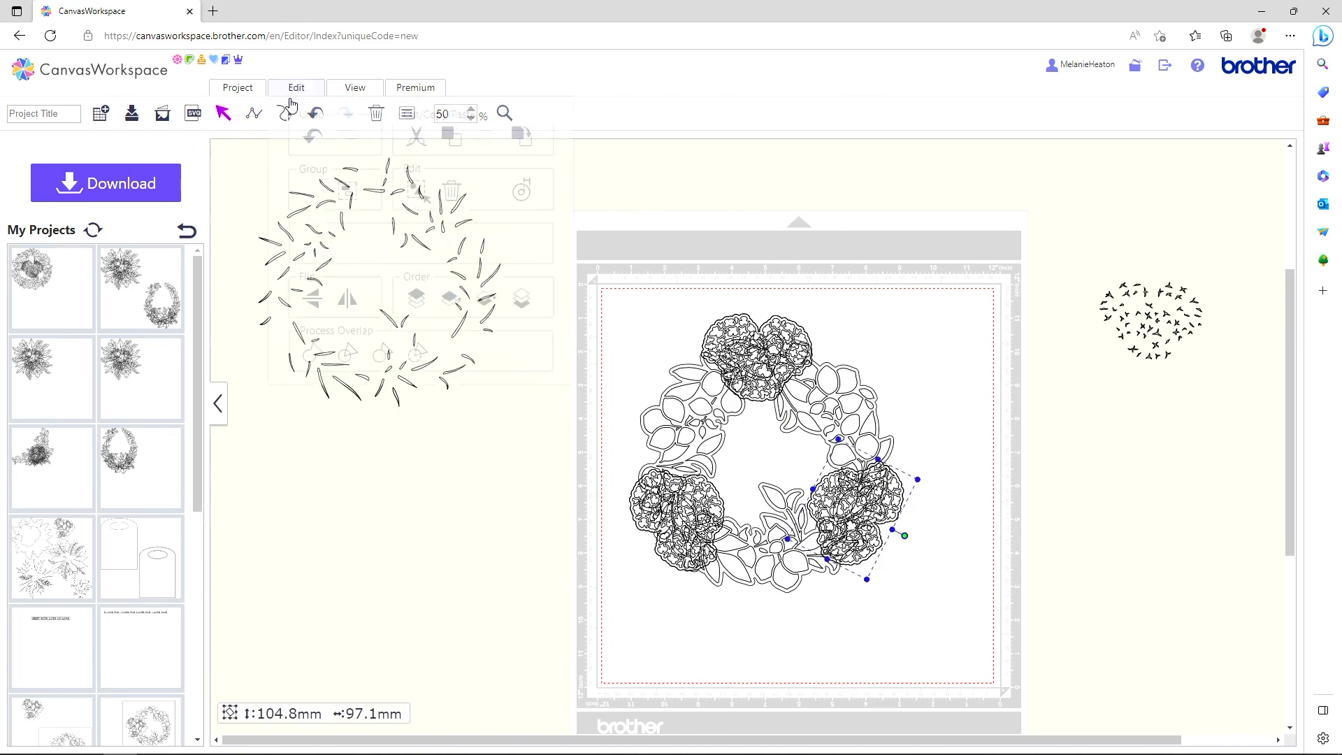
click(344, 191)
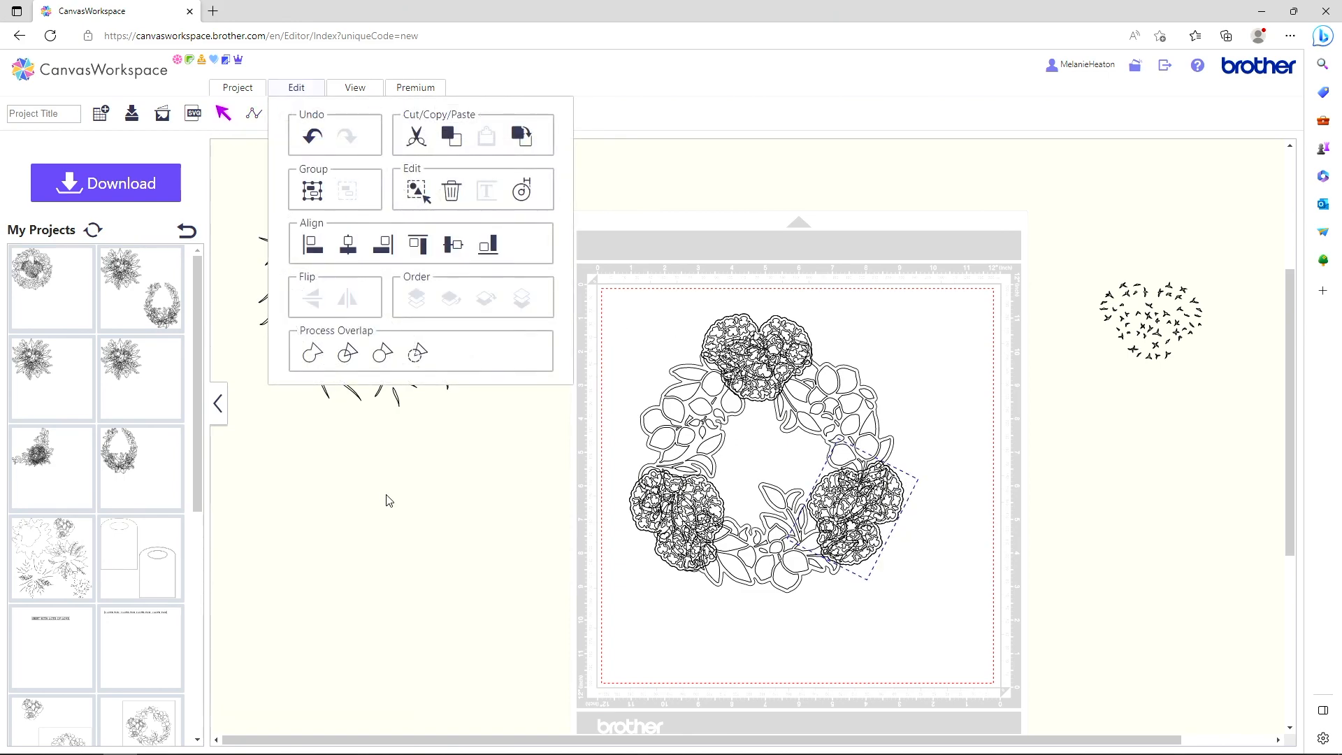
Ungroup the foliage wreath to separate its outer outline from the leaf layer
click(659, 426)
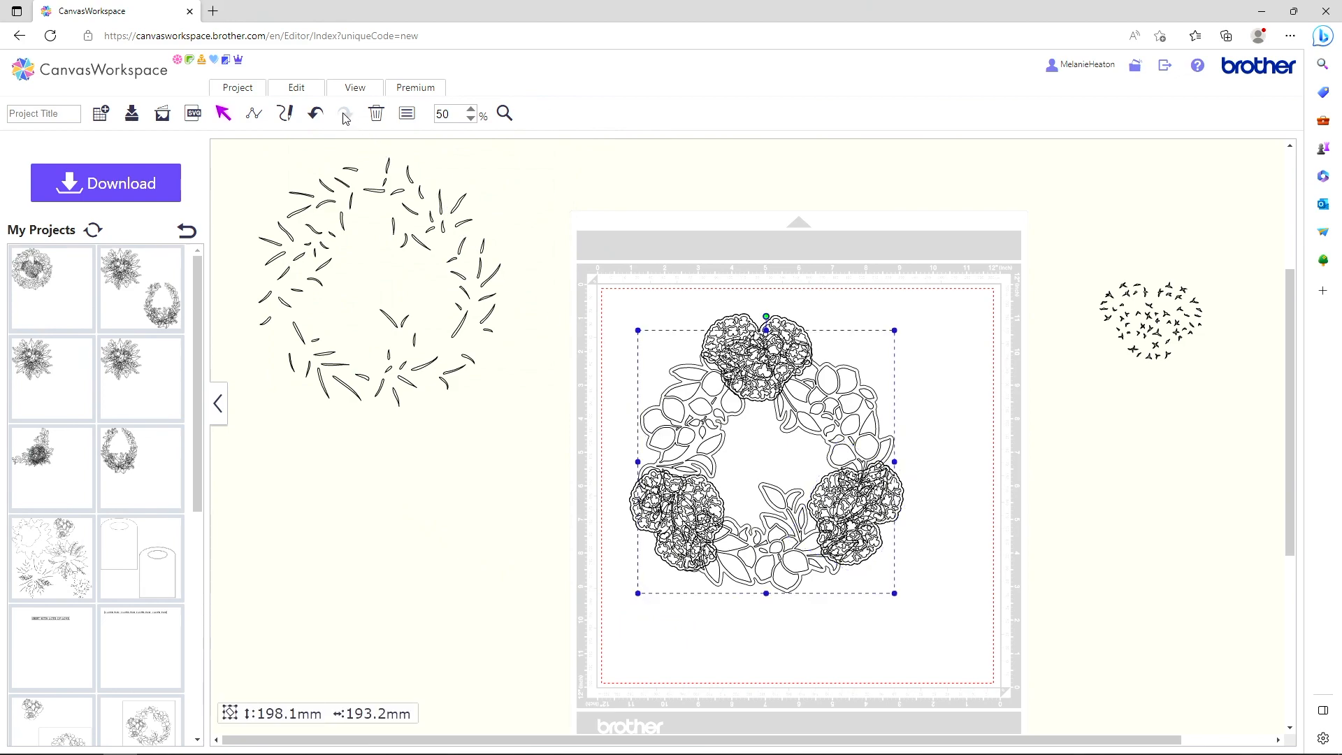
click(310, 91)
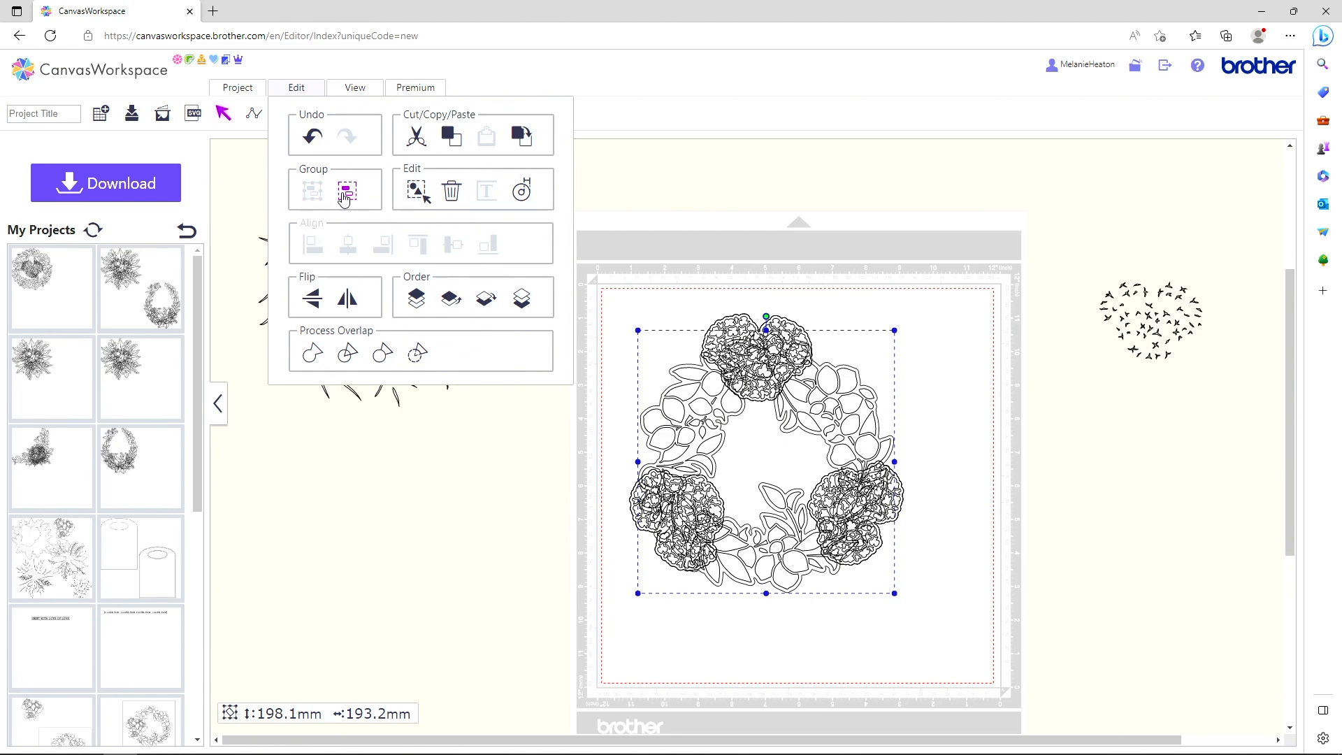
click(348, 195)
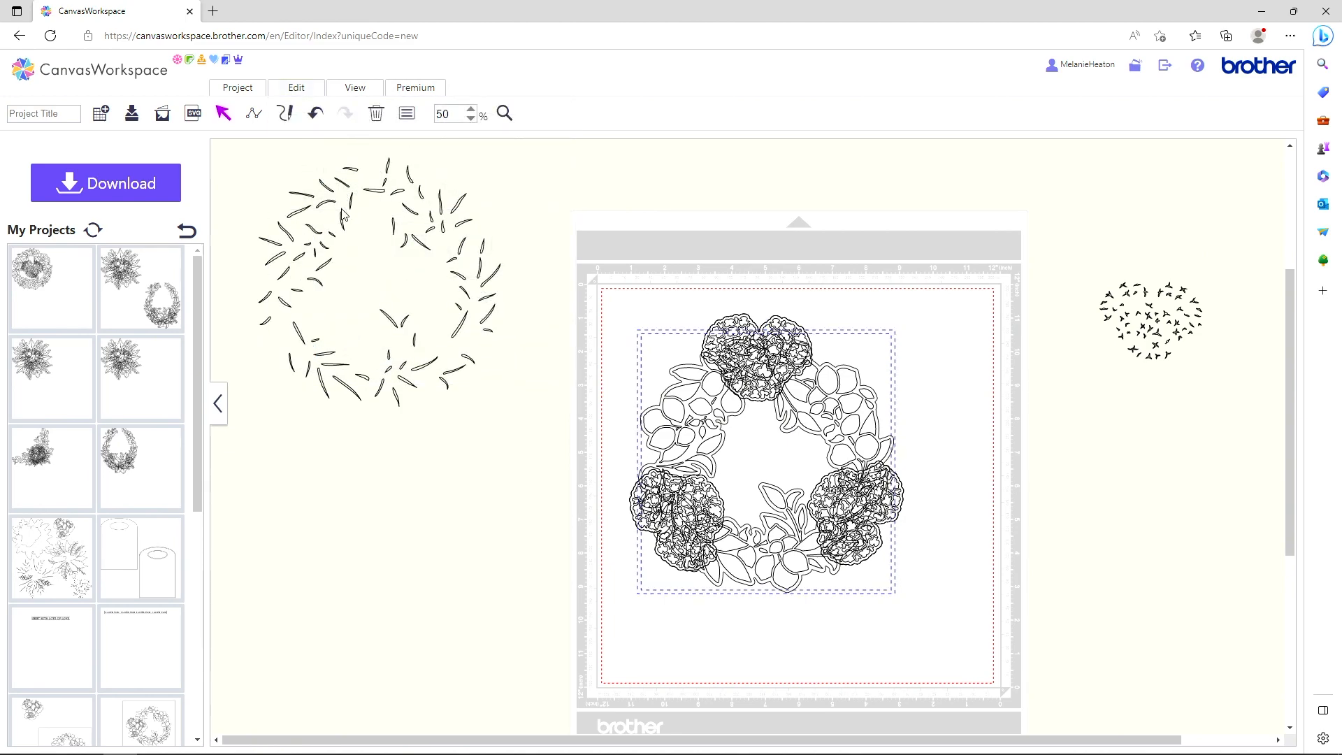
click(978, 549)
Weld the outer outlines of the foliage wreath and all three hydrangeas into a single backing shape
click(751, 584)
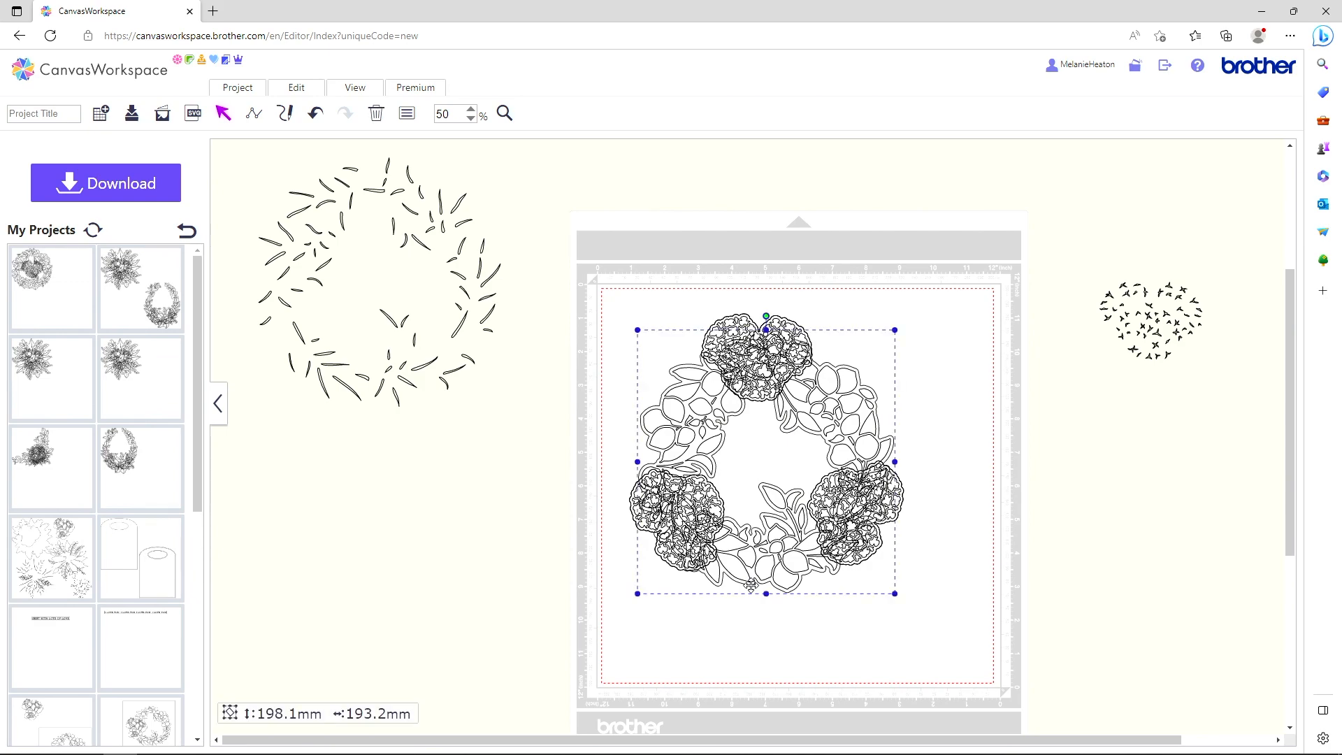
click(631, 498)
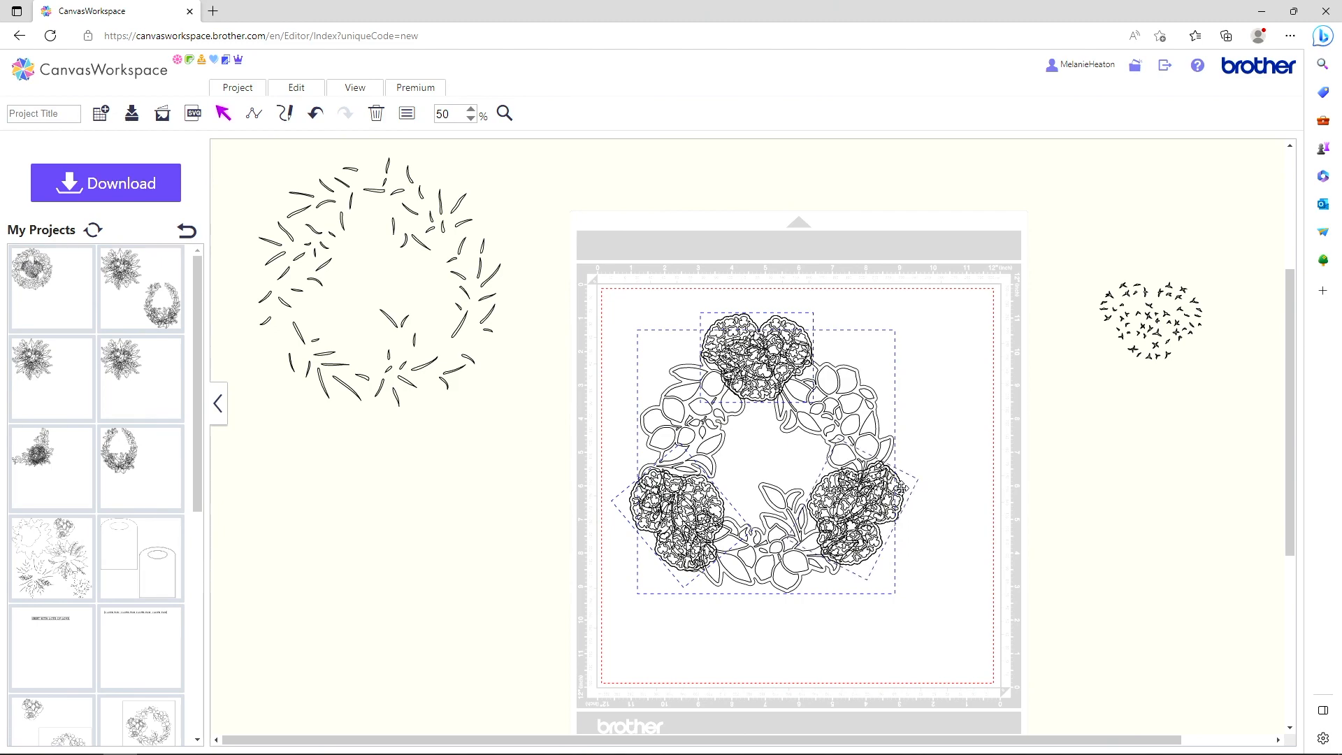
click(313, 96)
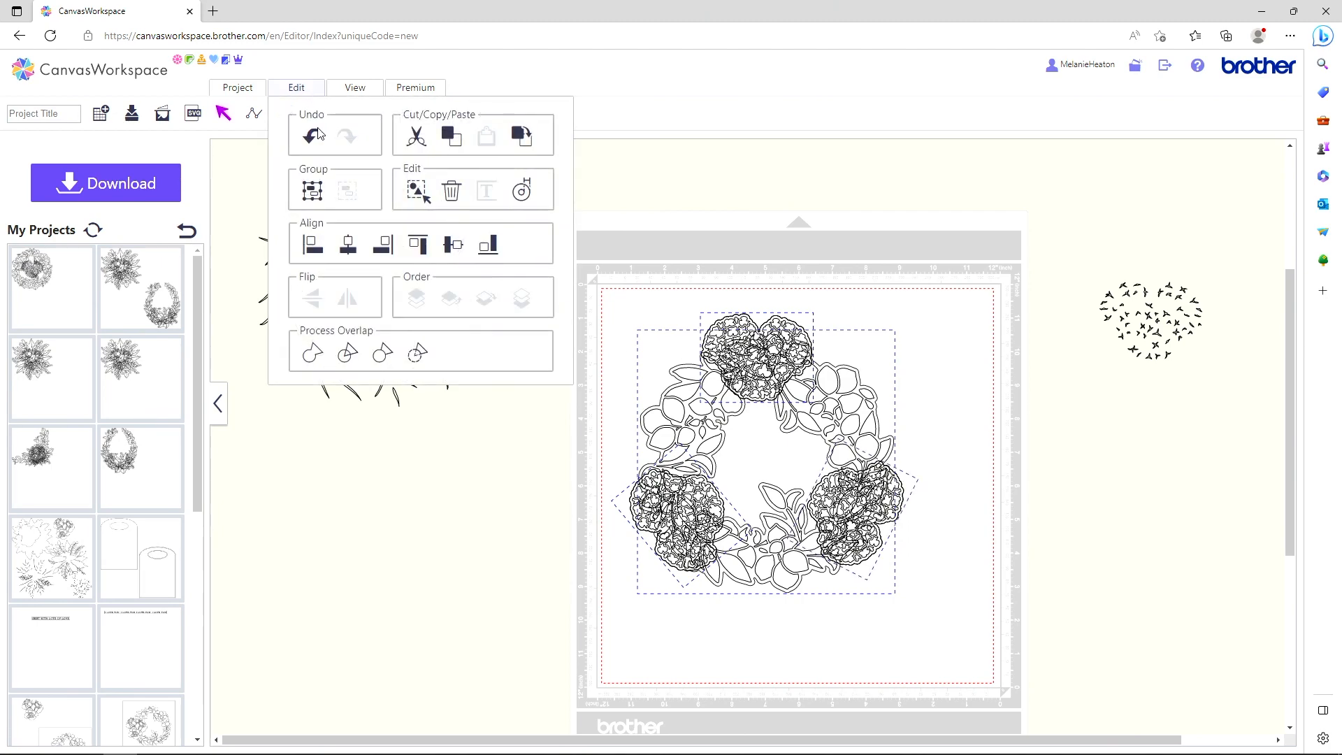
click(312, 355)
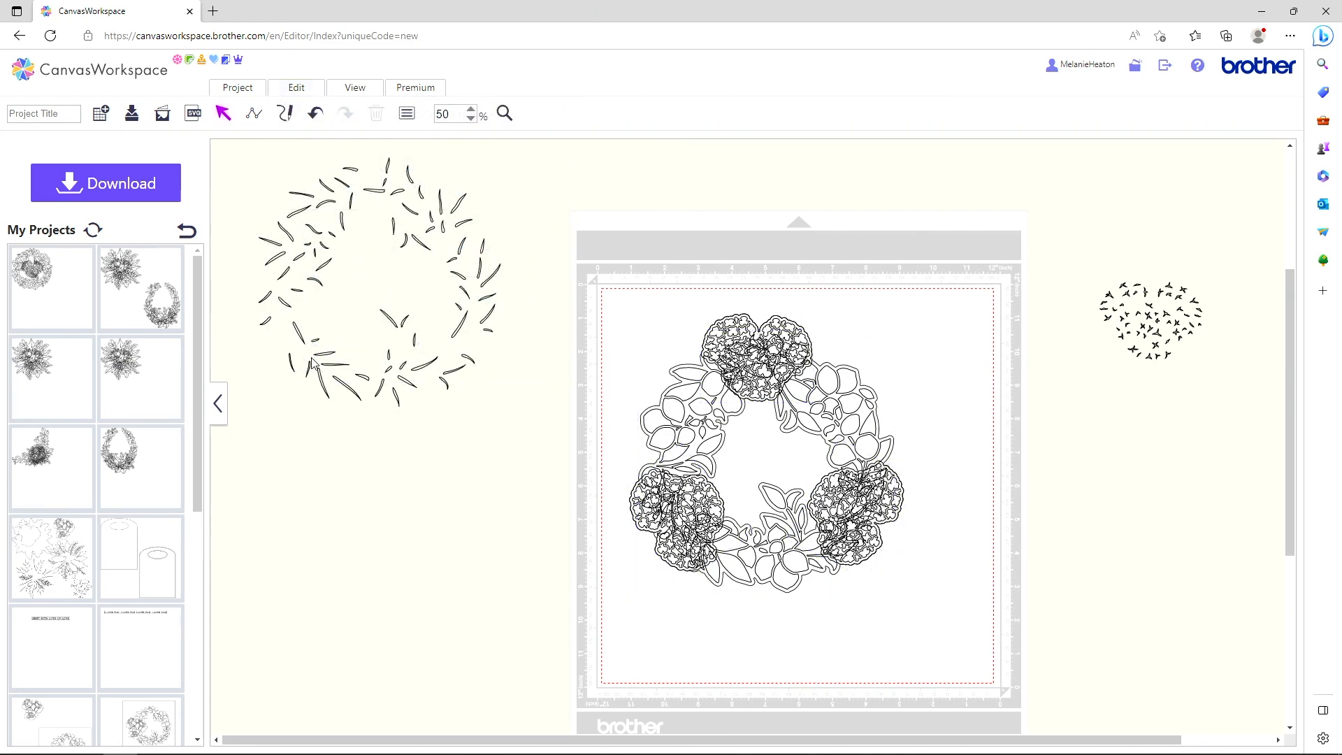
Move the welded backing shape off the mat into the empty space beside it
click(784, 589)
drag(785, 589, 1179, 657)
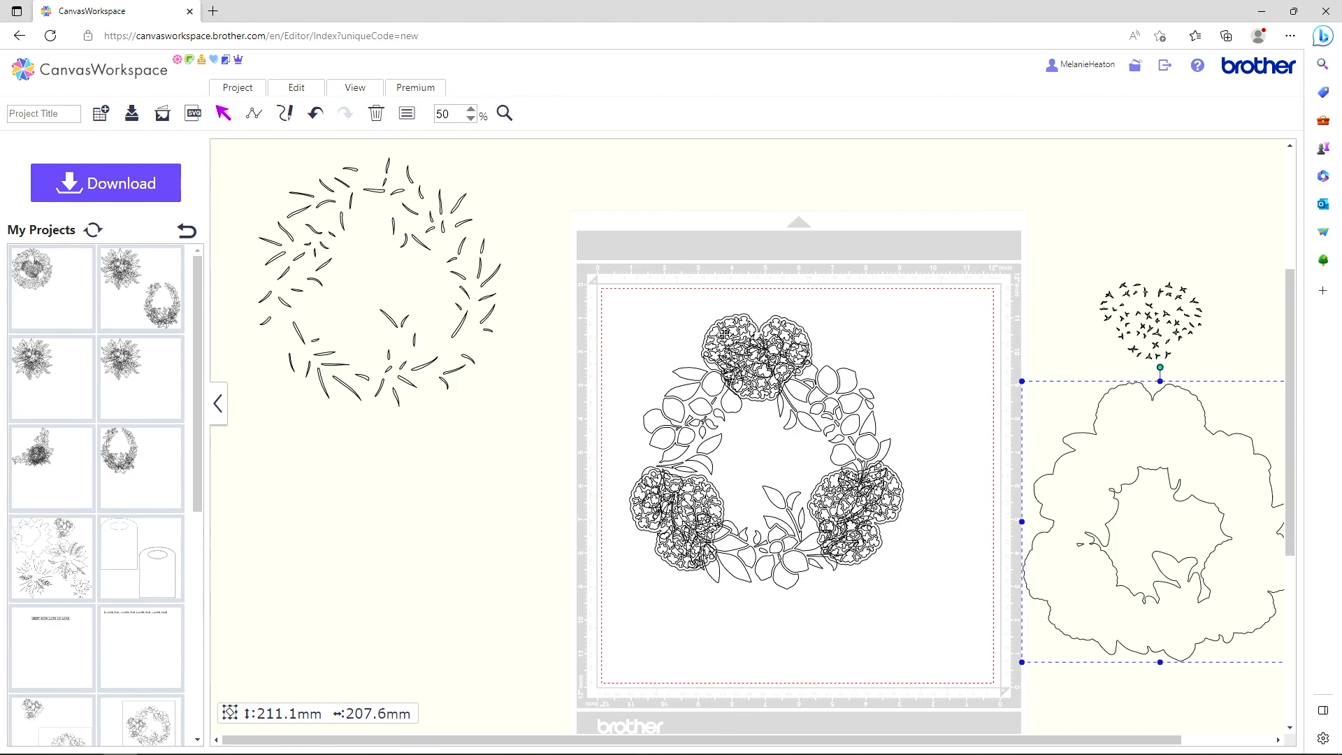
Send the top hydrangea's outline to the back and move its detailed floret layer off the mat onto the backing shape
click(723, 336)
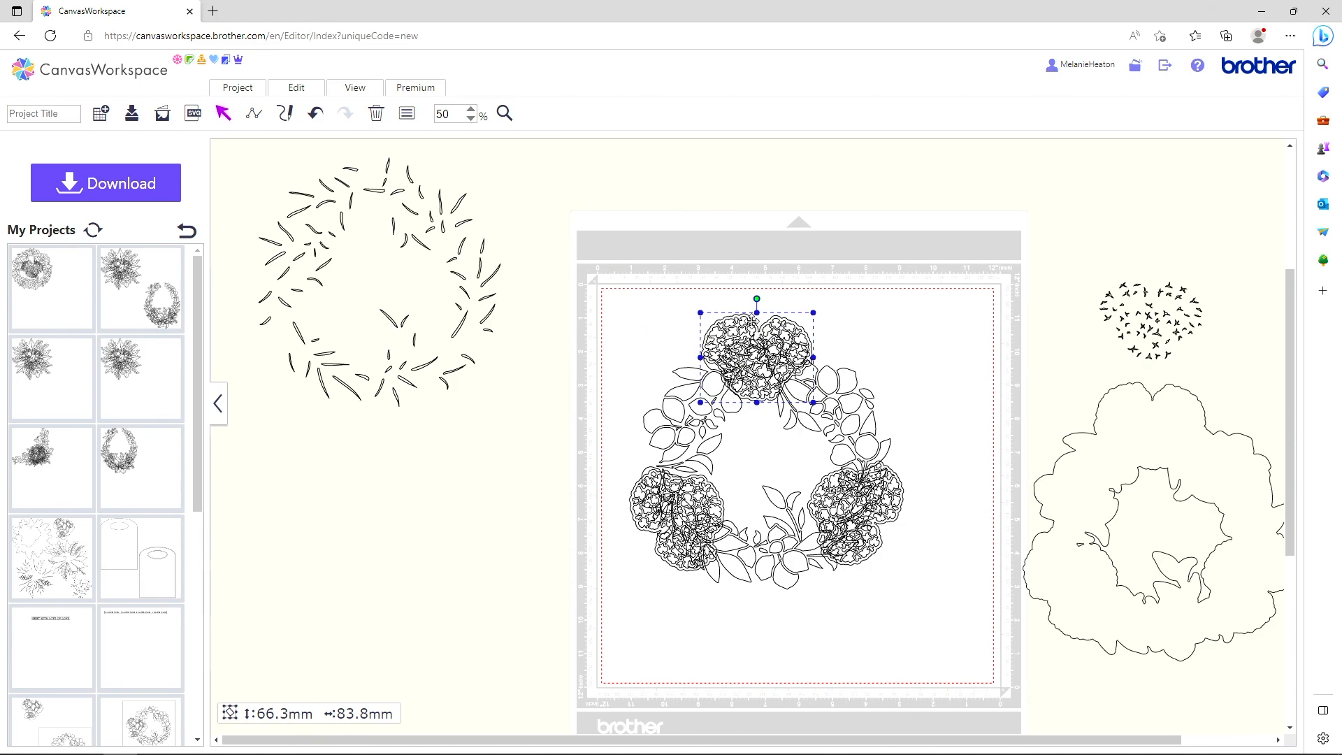
click(304, 91)
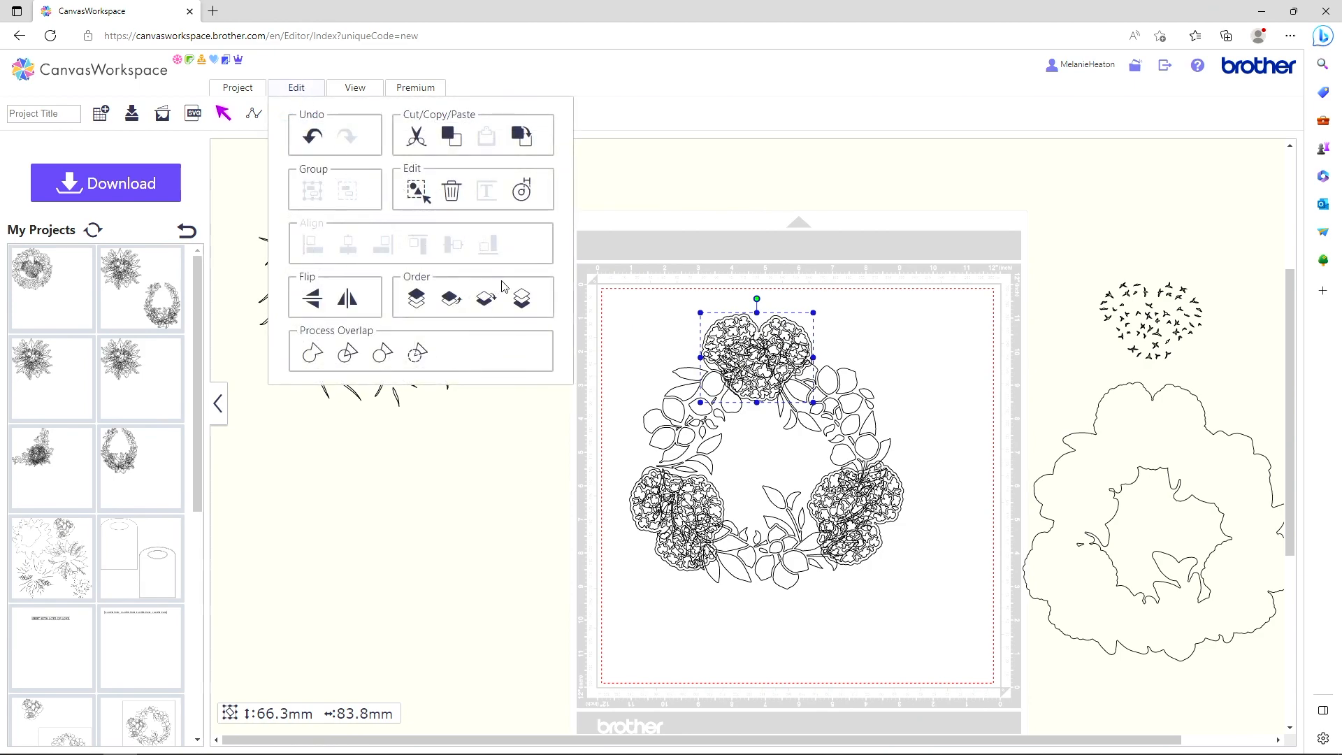
click(520, 299)
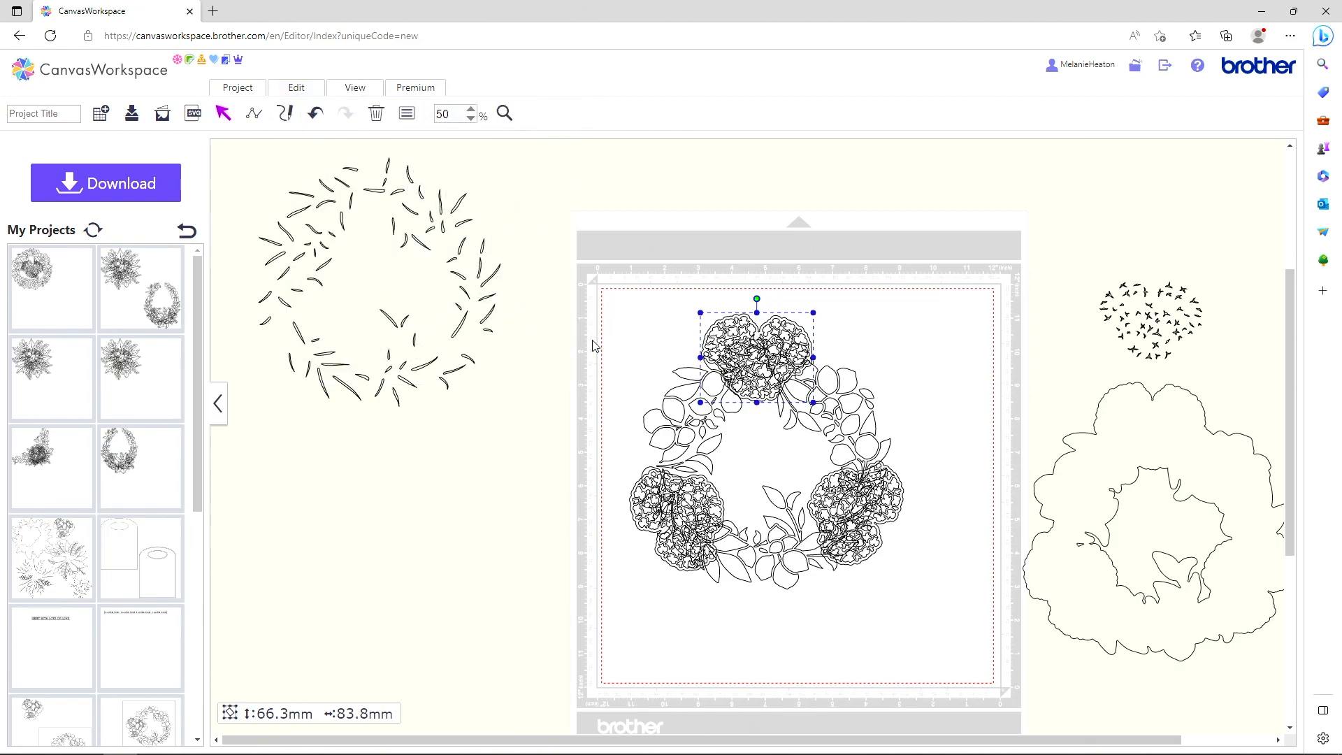
click(624, 330)
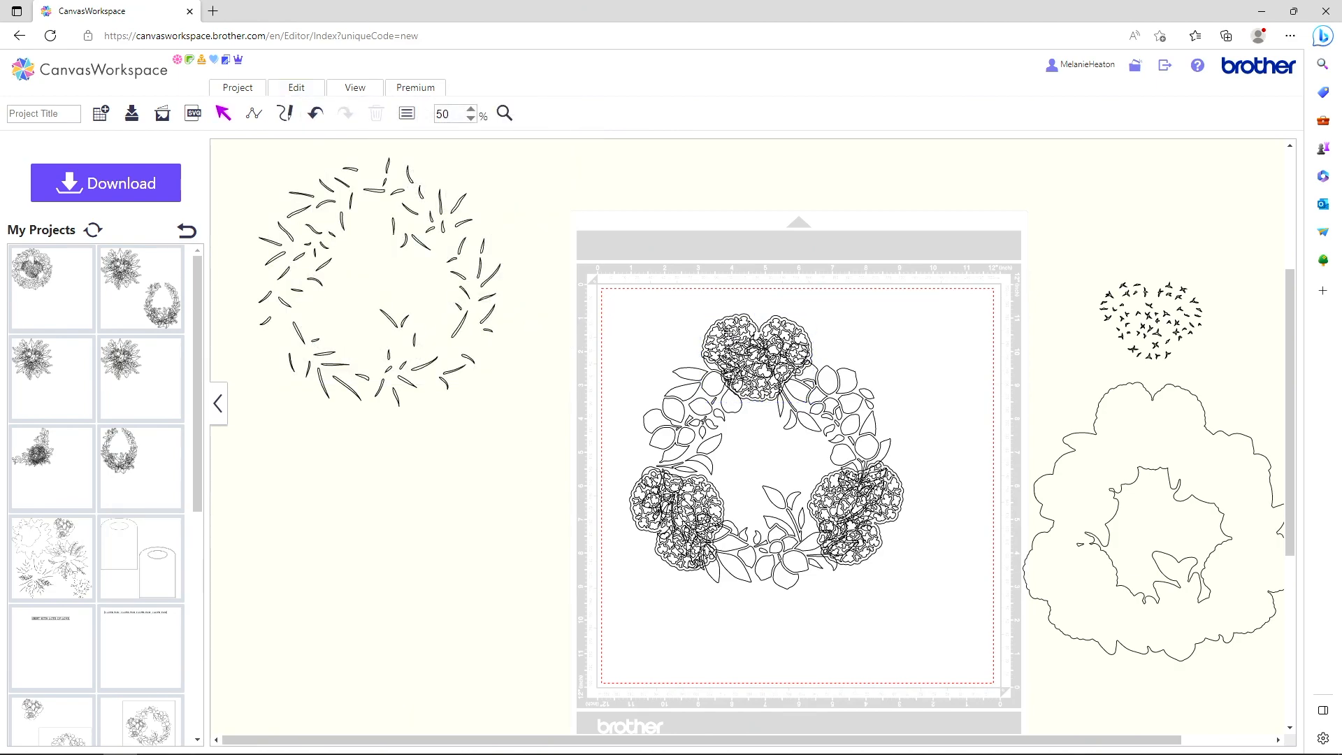
click(757, 357)
drag(728, 331, 1123, 401)
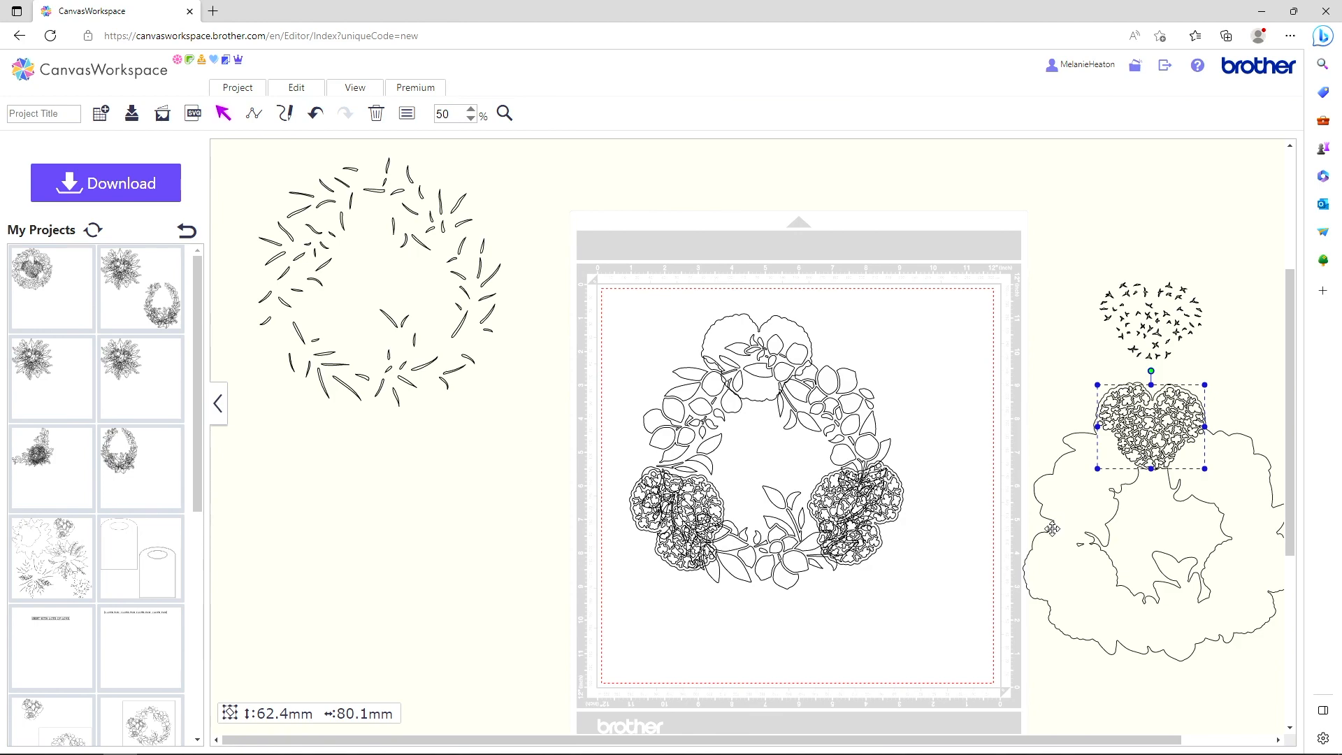
Send the lower-right hydrangea's outline to the back and move its floret layer off the mat, above the loose flower accents
click(882, 504)
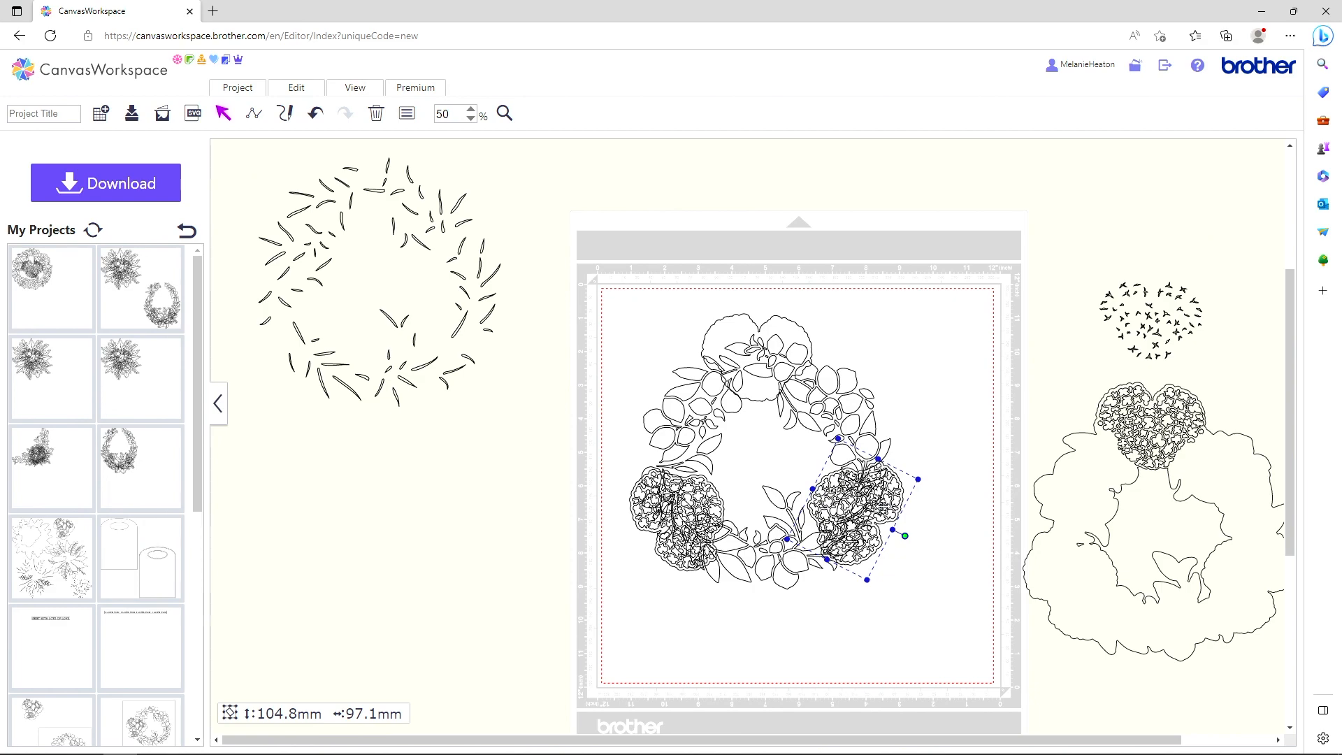
click(292, 86)
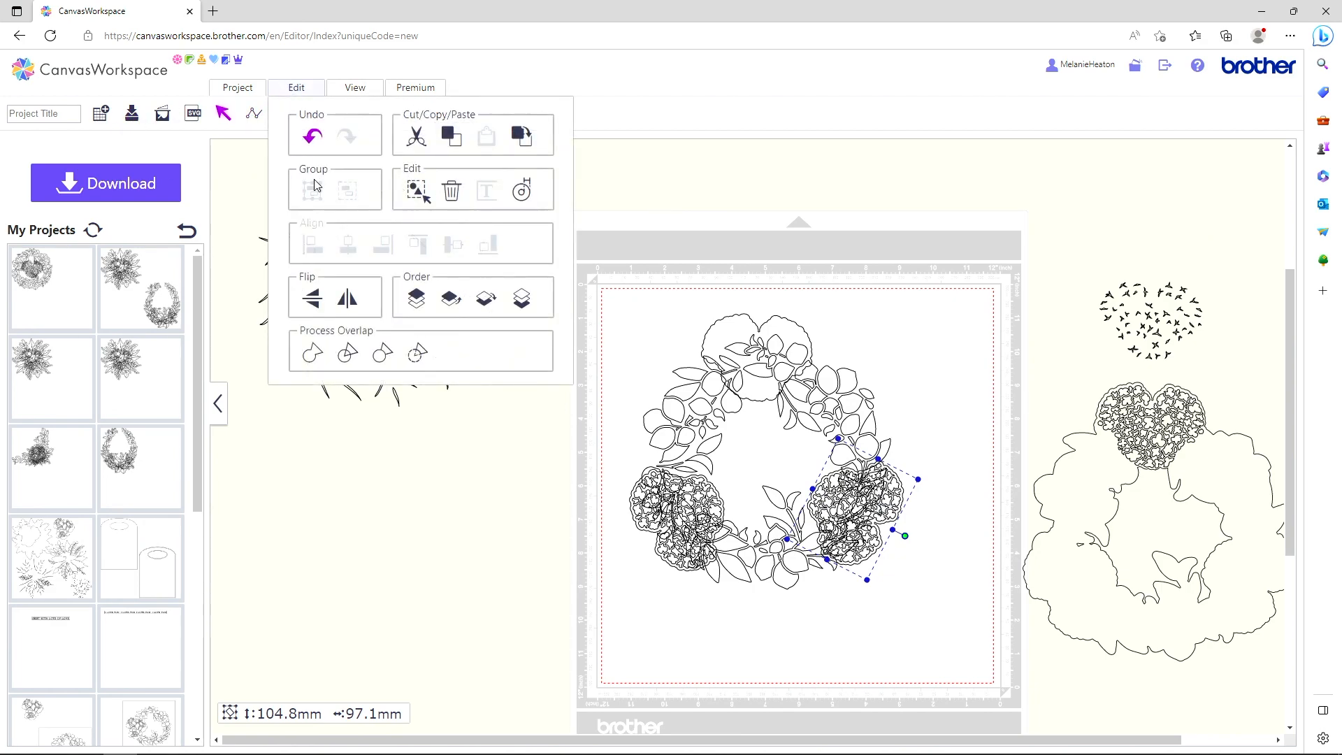
click(523, 305)
click(901, 618)
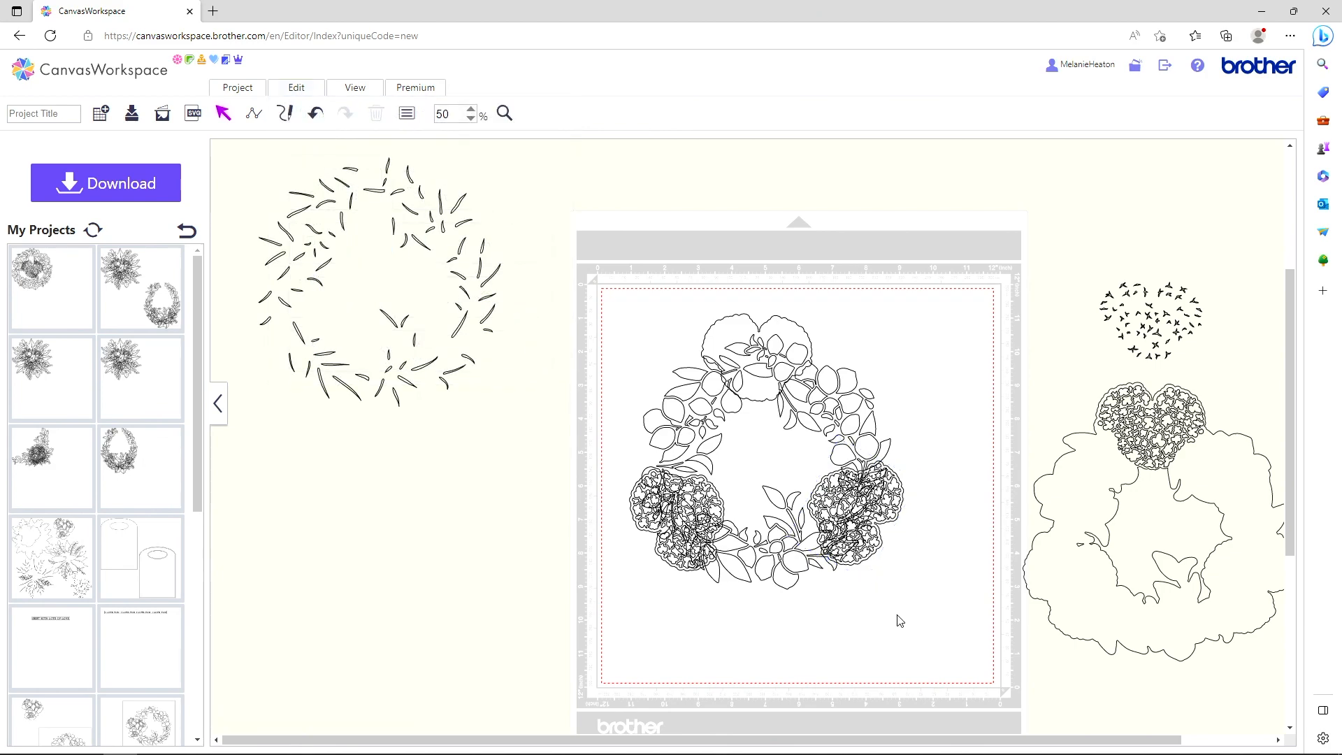
click(854, 498)
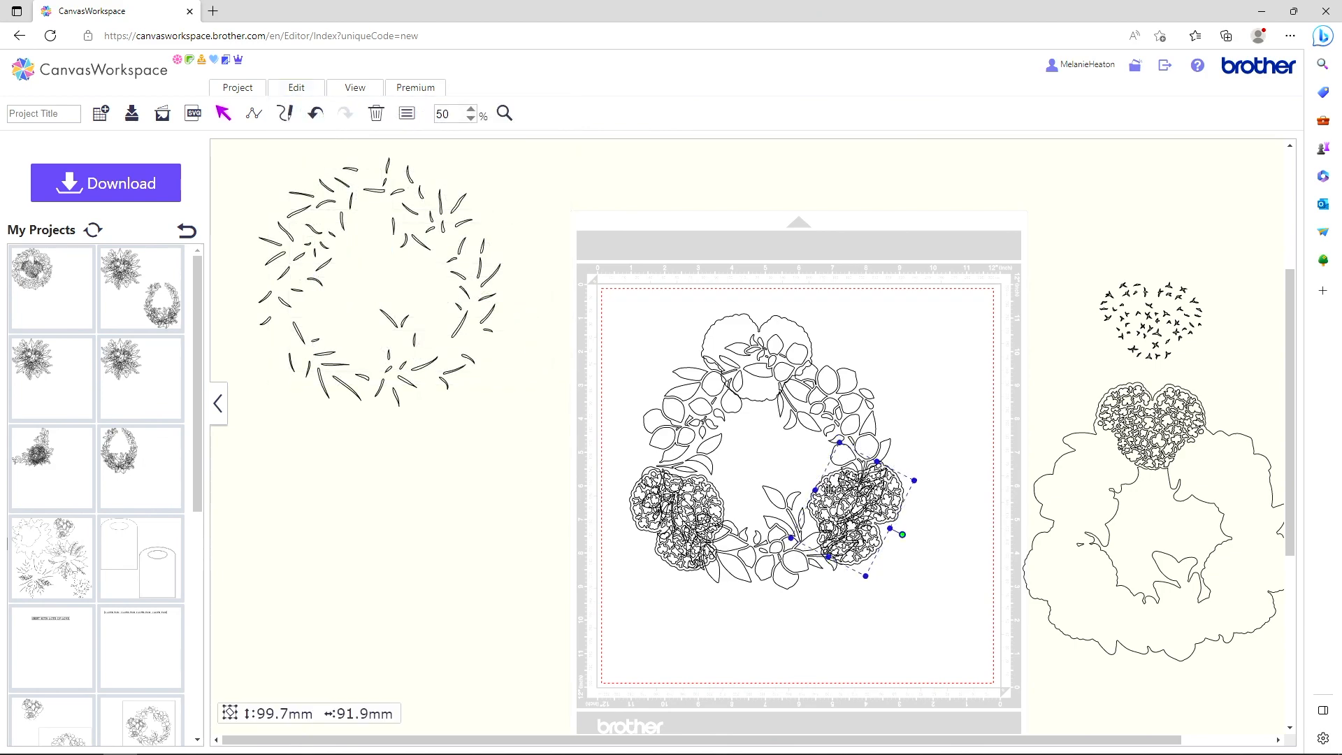
drag(829, 489, 1146, 202)
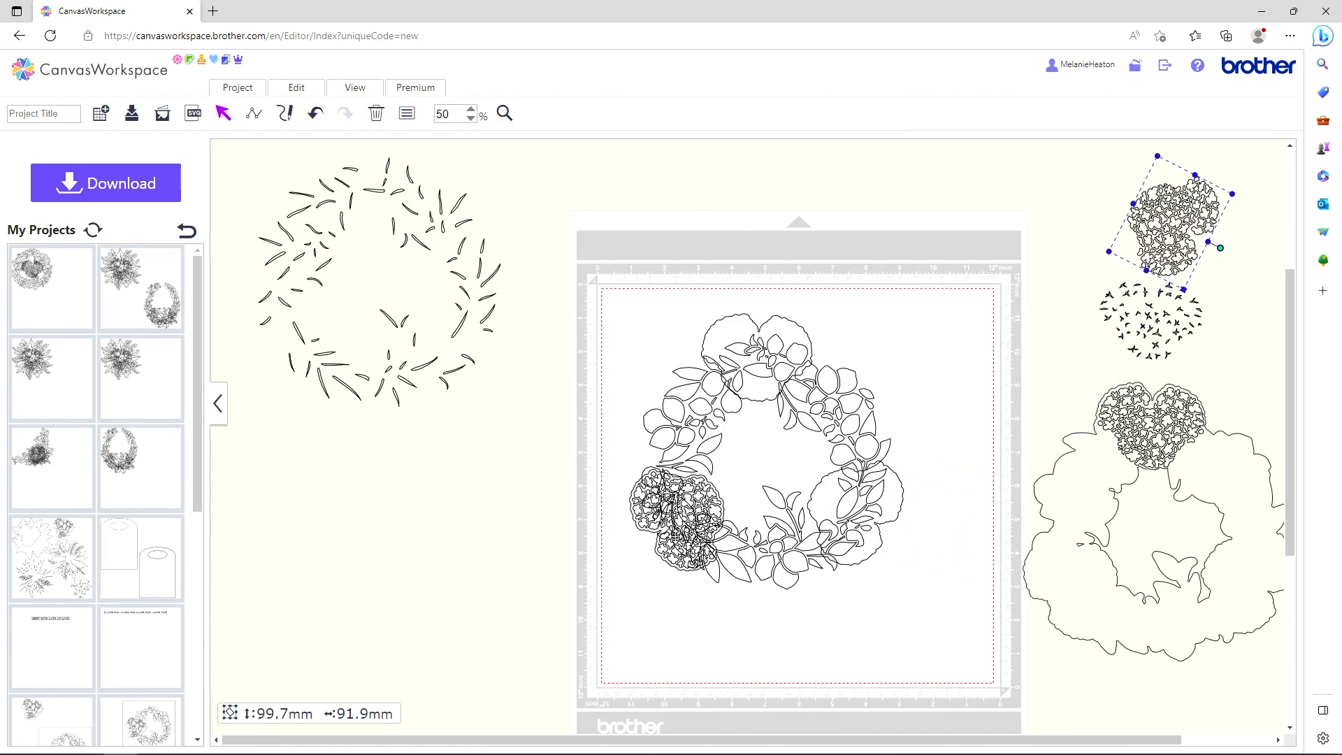
click(667, 525)
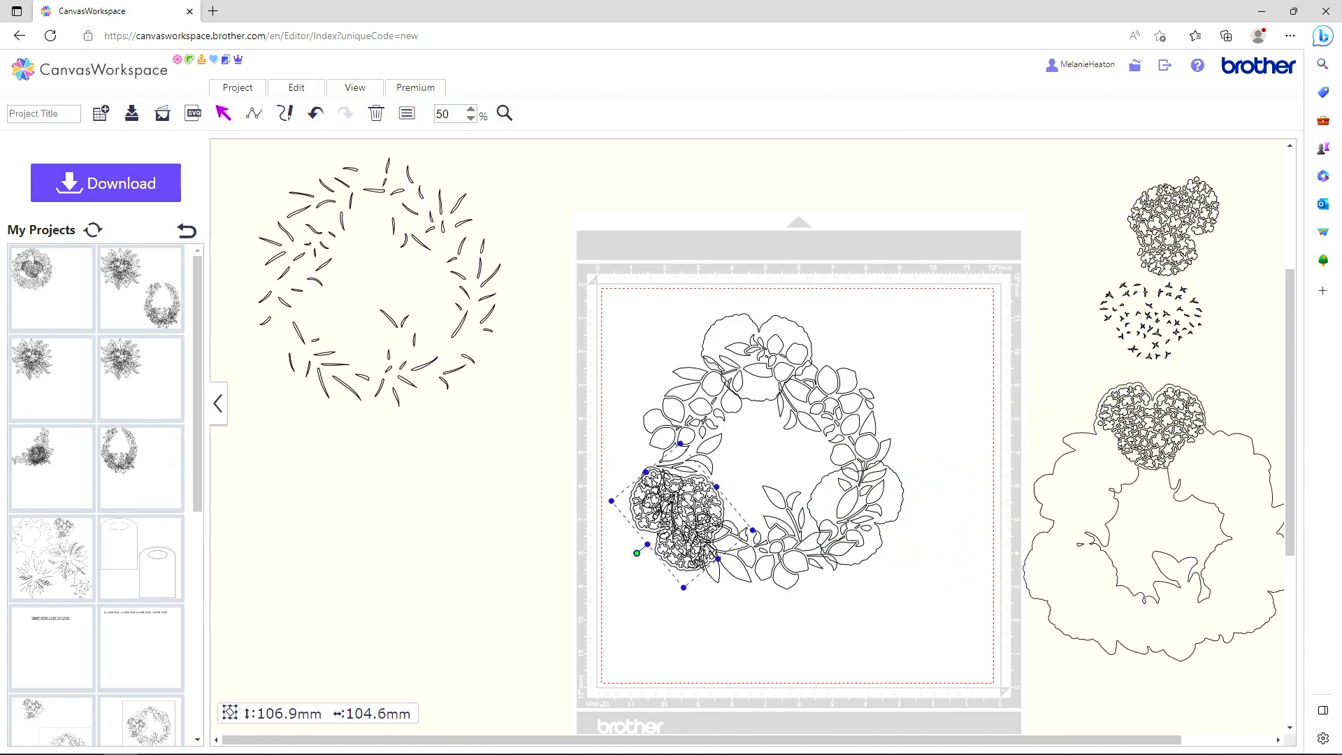
click(318, 96)
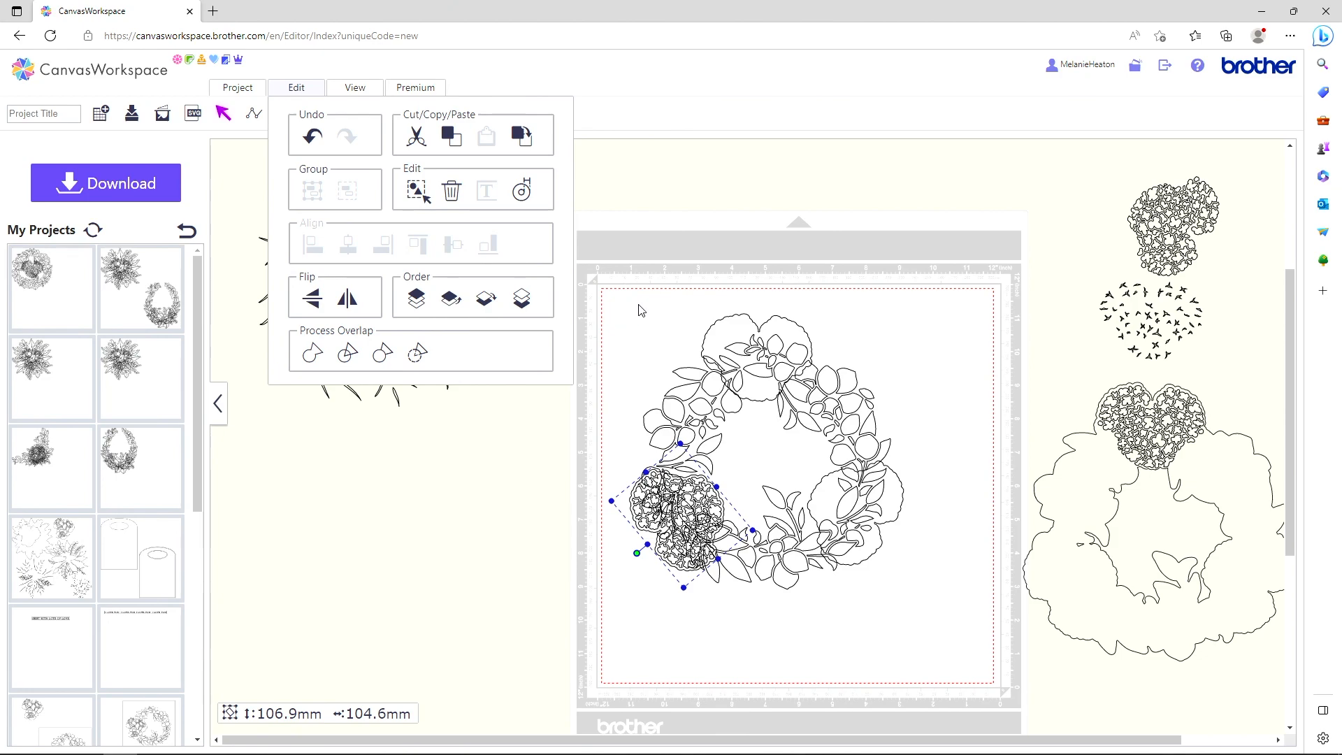
drag(618, 303, 923, 622)
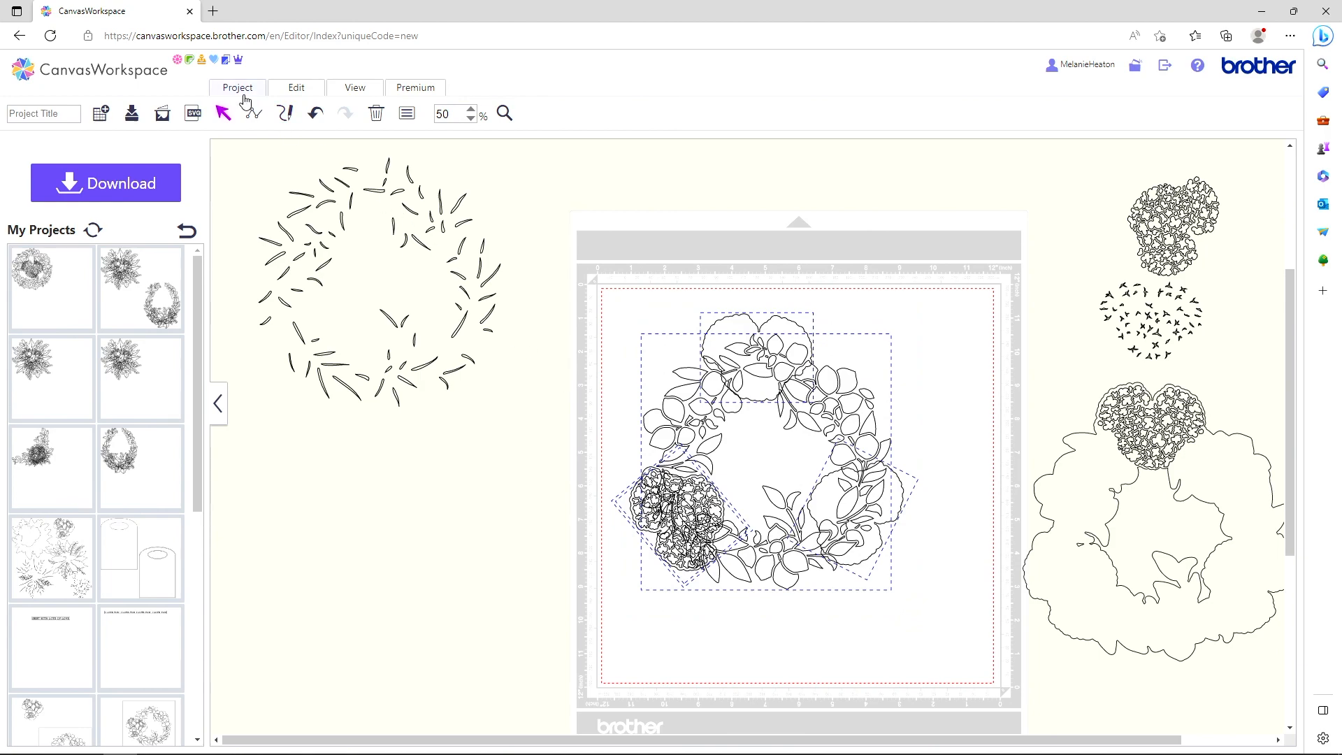
click(278, 89)
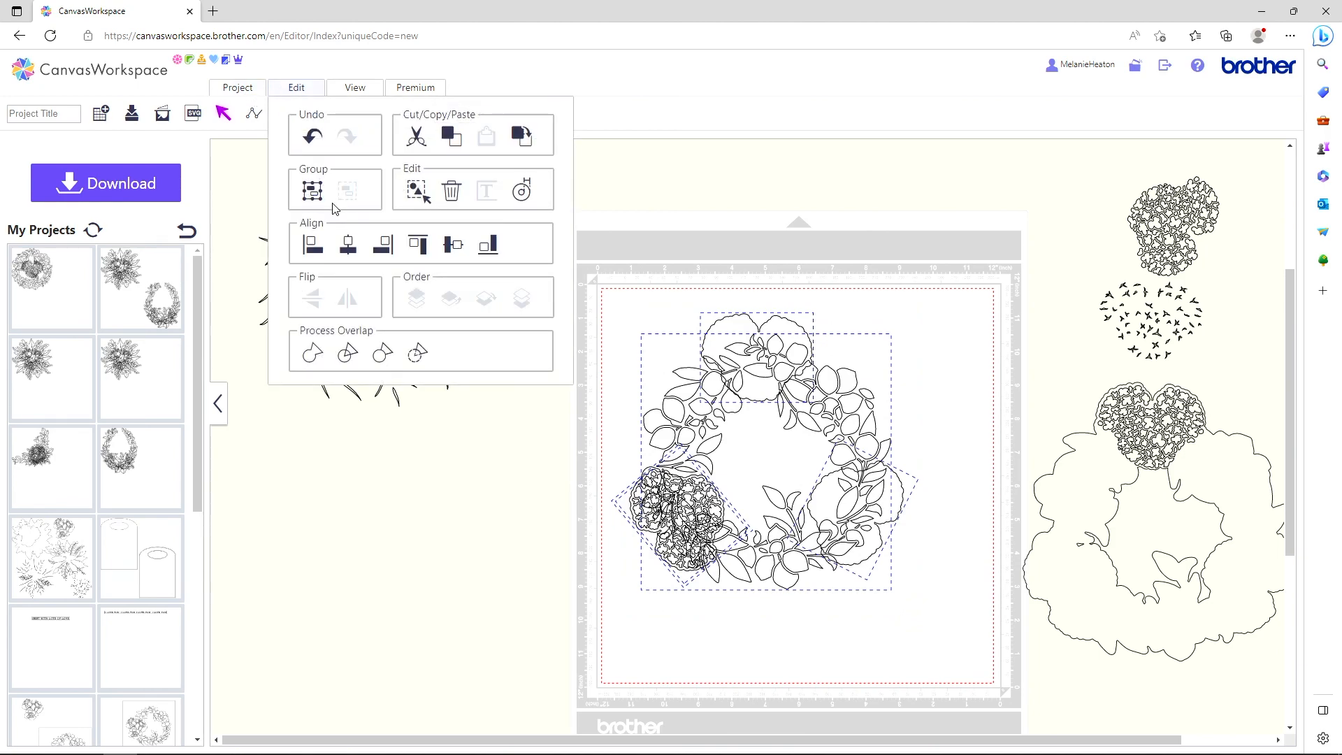
click(313, 198)
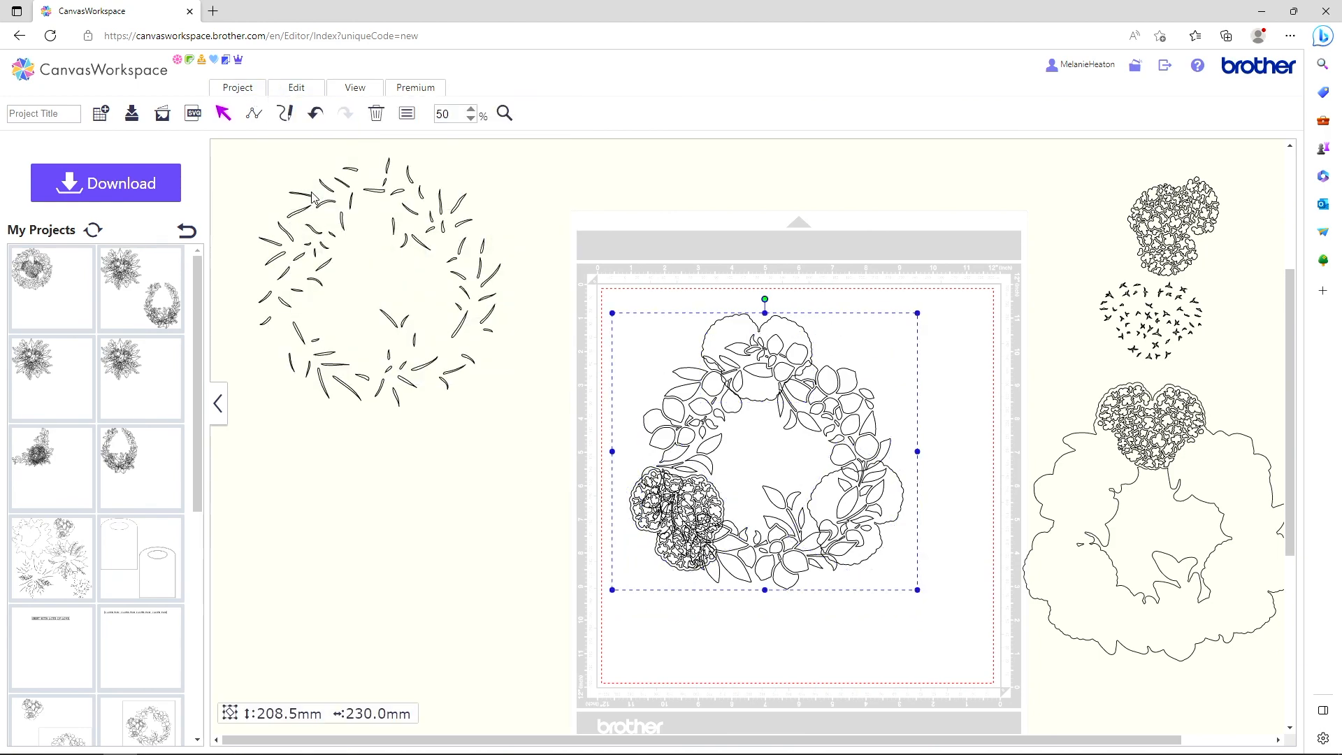
click(315, 89)
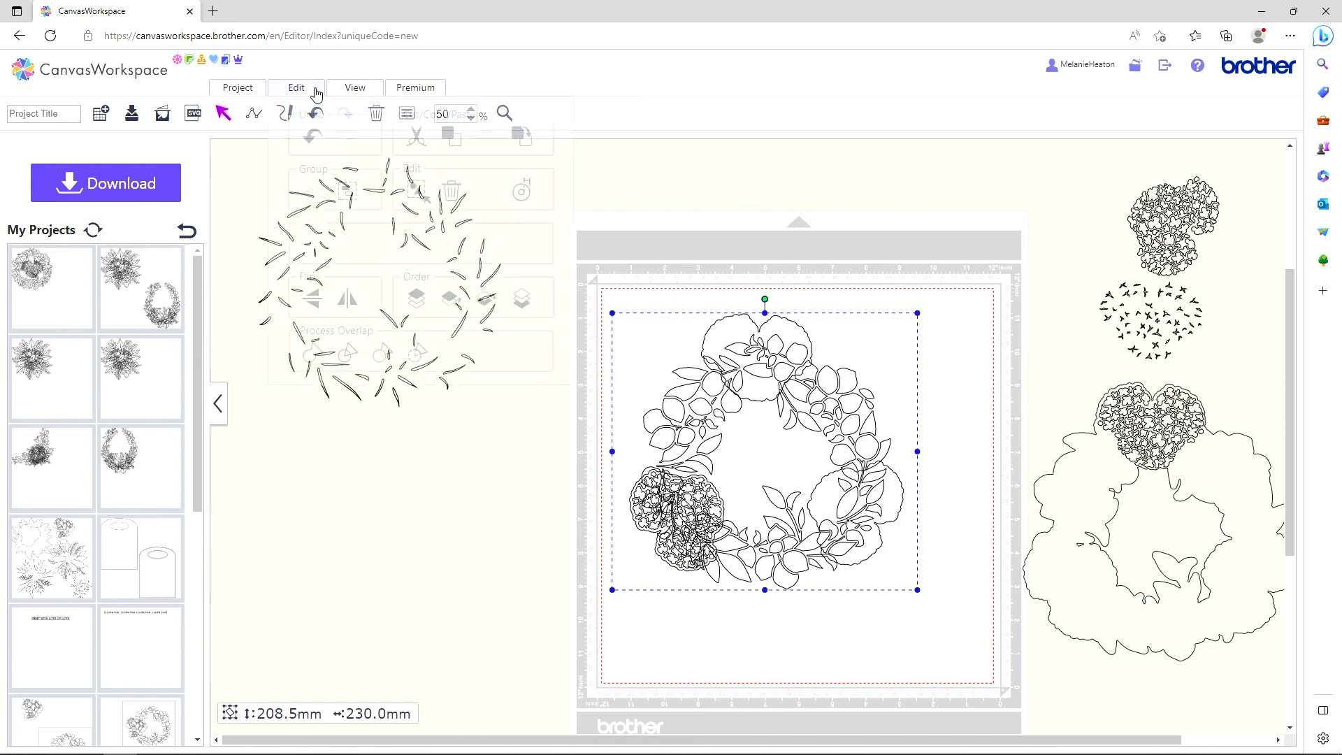
click(349, 193)
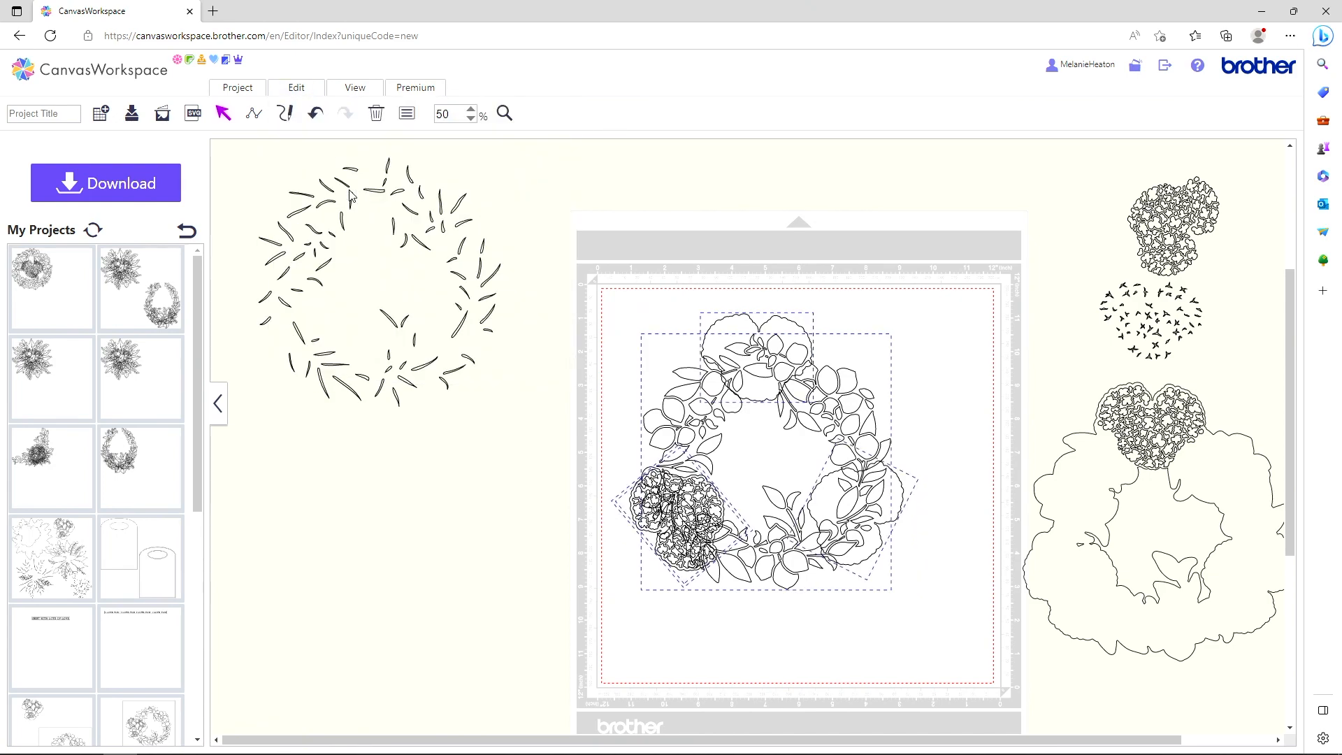
click(536, 419)
Send the lower-left hydrangea's outline to the back and move its floret layer off the mat beside the rotated one
click(638, 501)
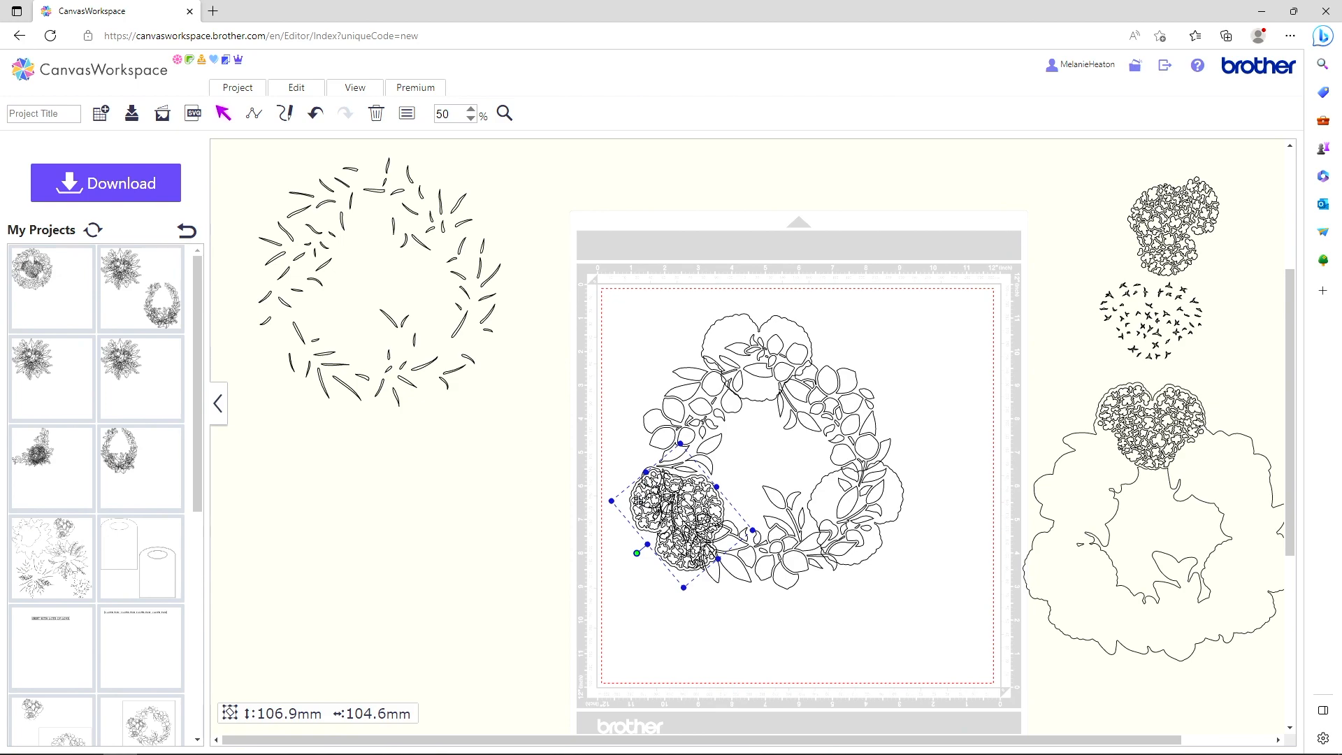
click(300, 89)
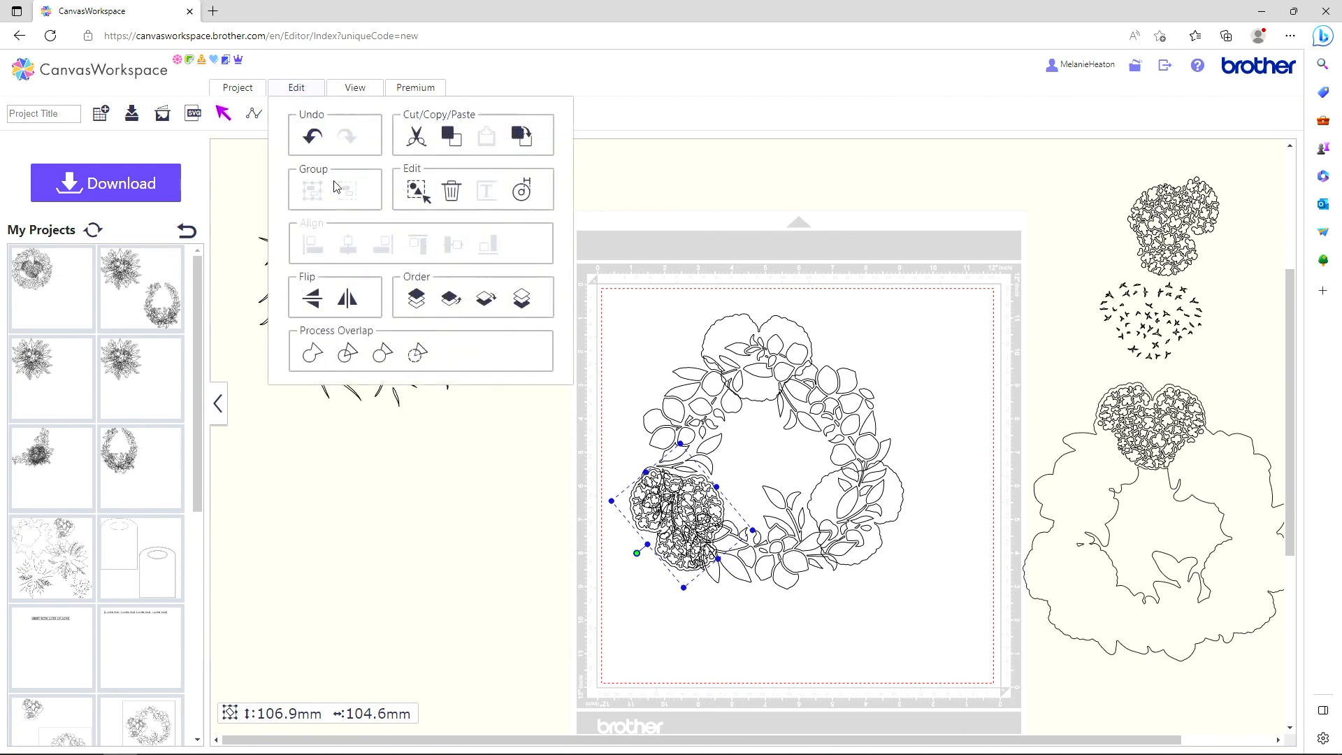
click(522, 299)
click(595, 445)
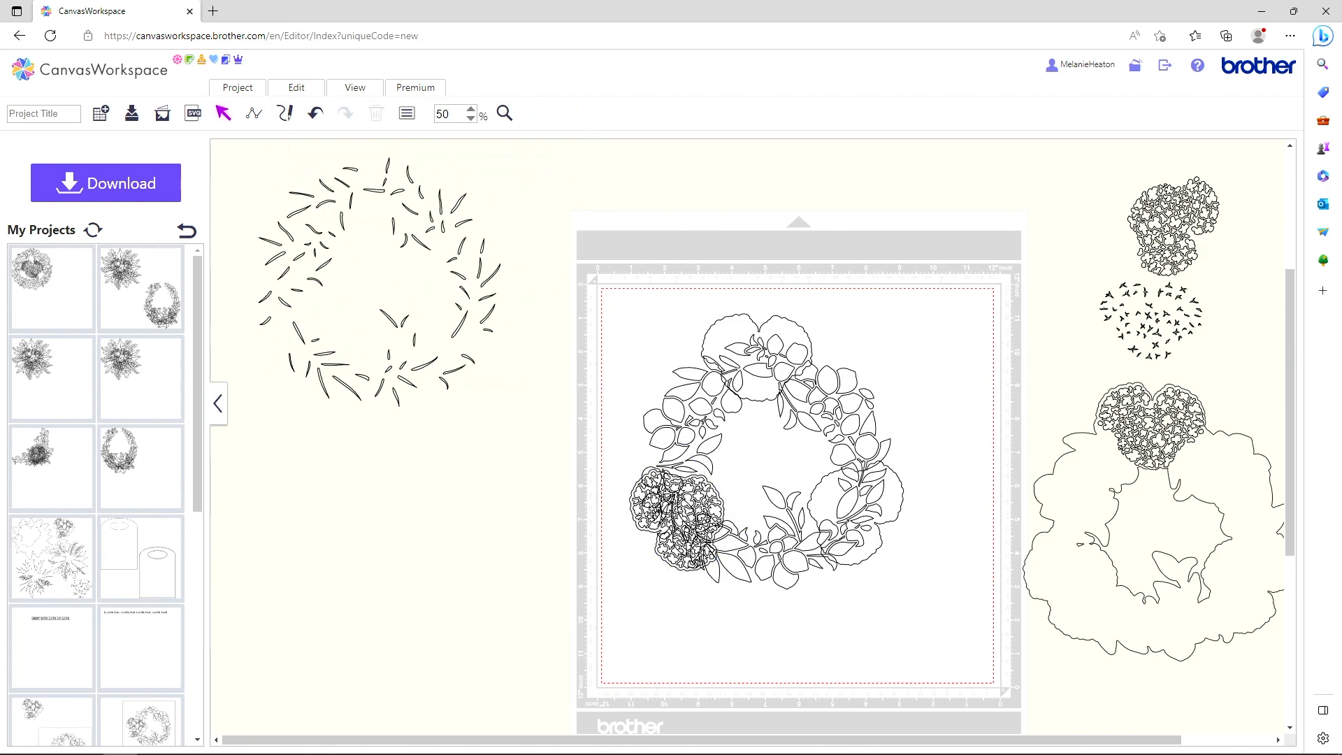
click(644, 521)
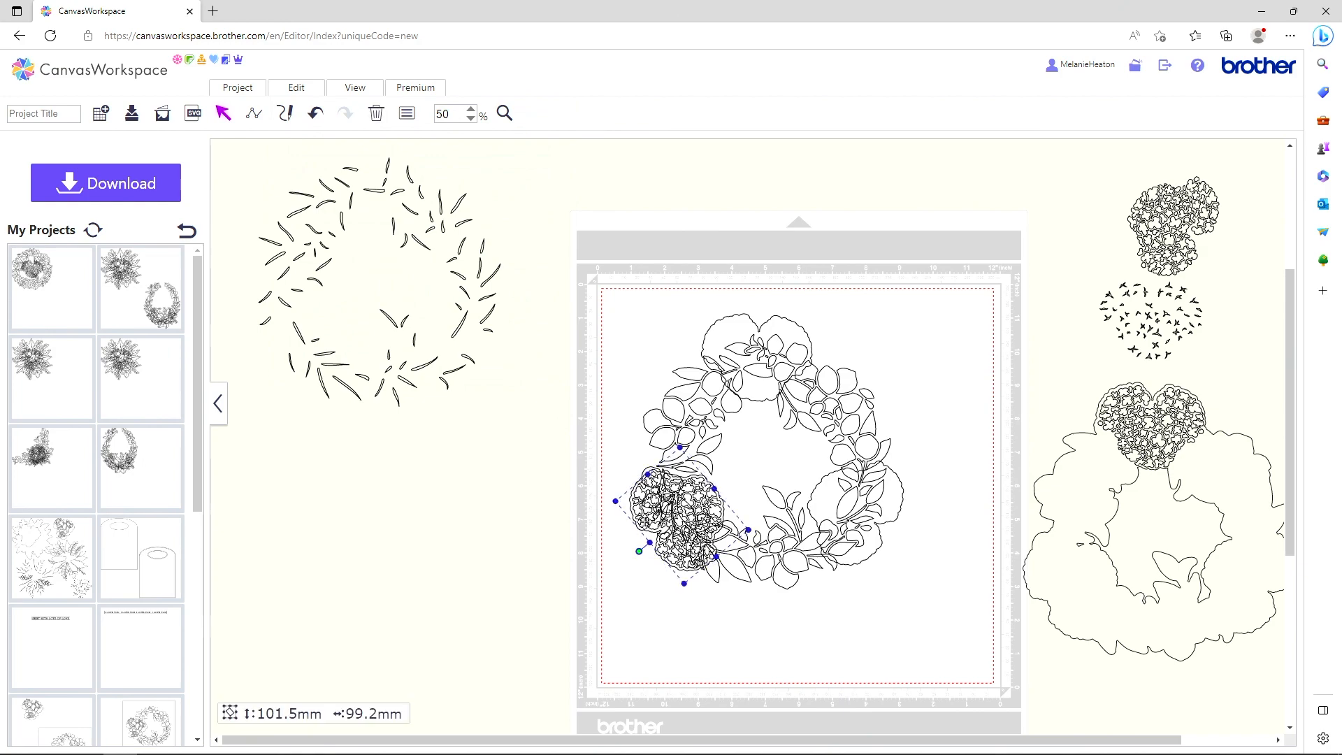
drag(644, 521, 1055, 241)
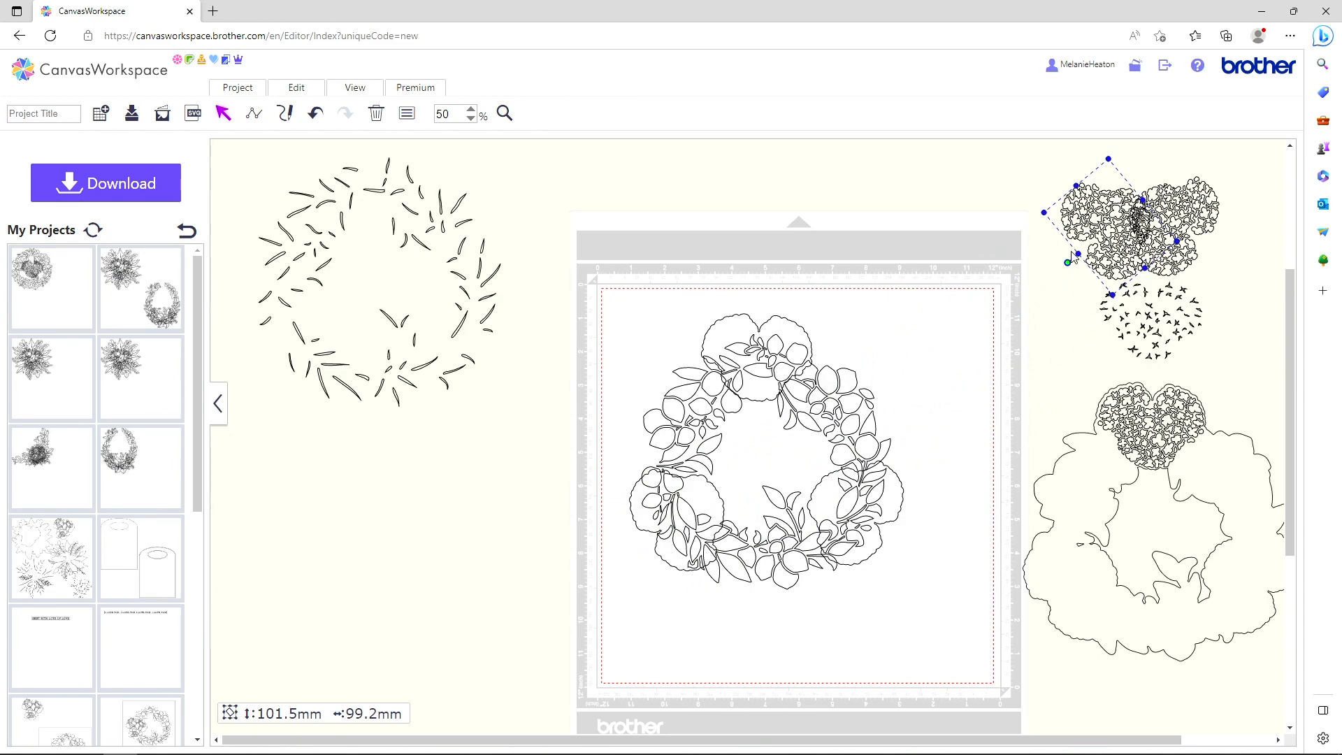
Delete the two rotated duplicate hydrangea floret layers, keeping only the upright one
click(376, 115)
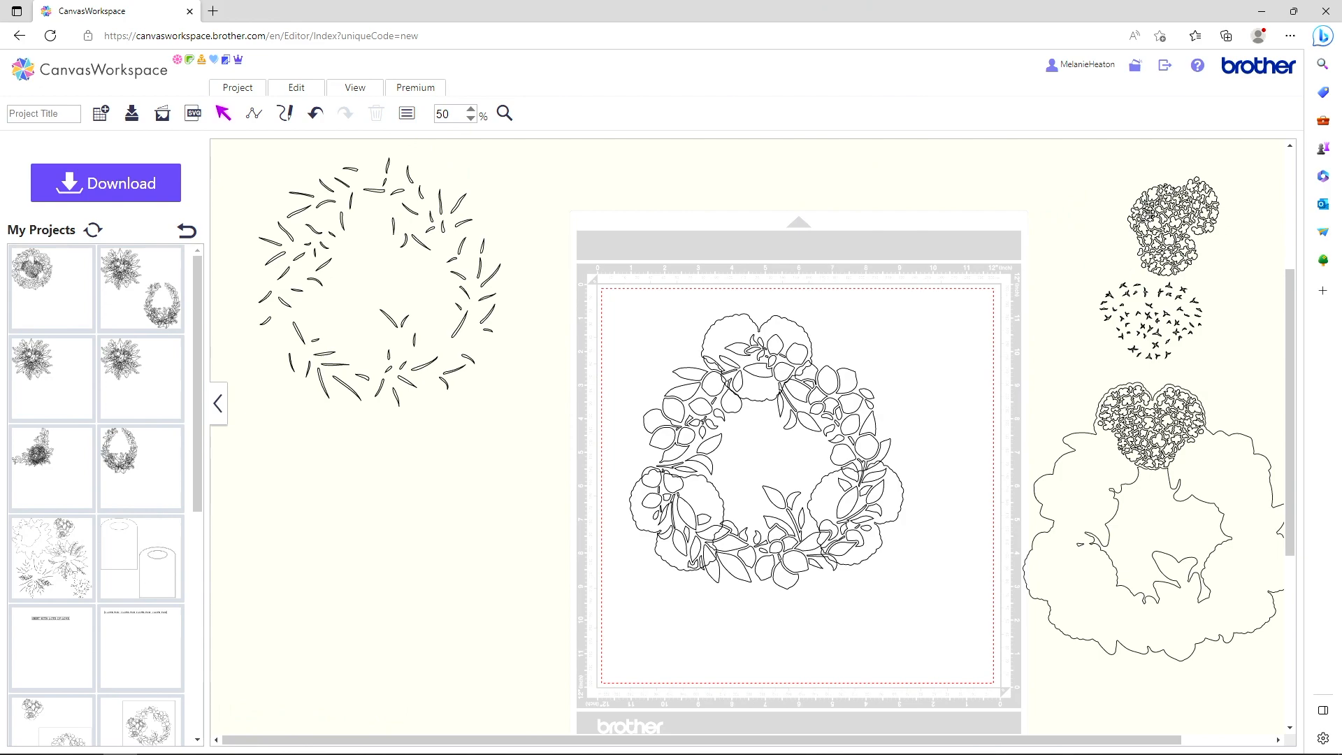
click(1141, 213)
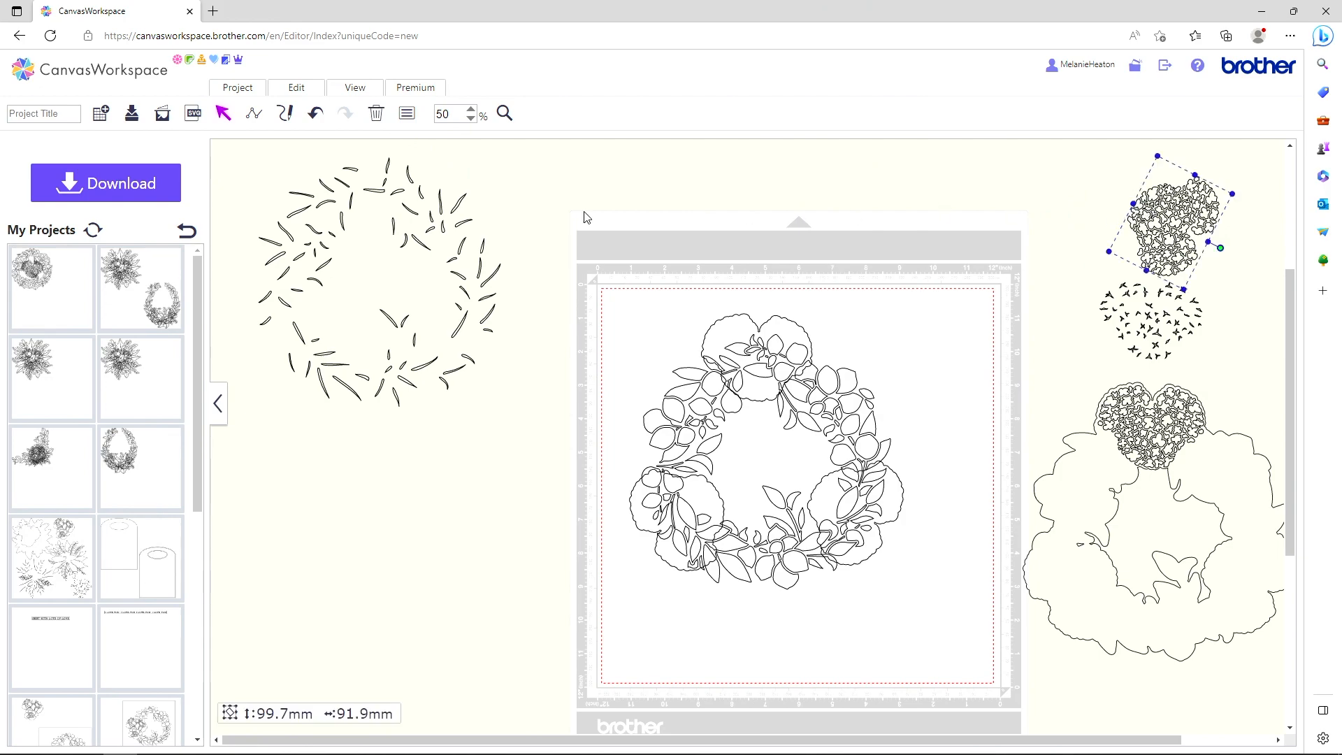
click(377, 115)
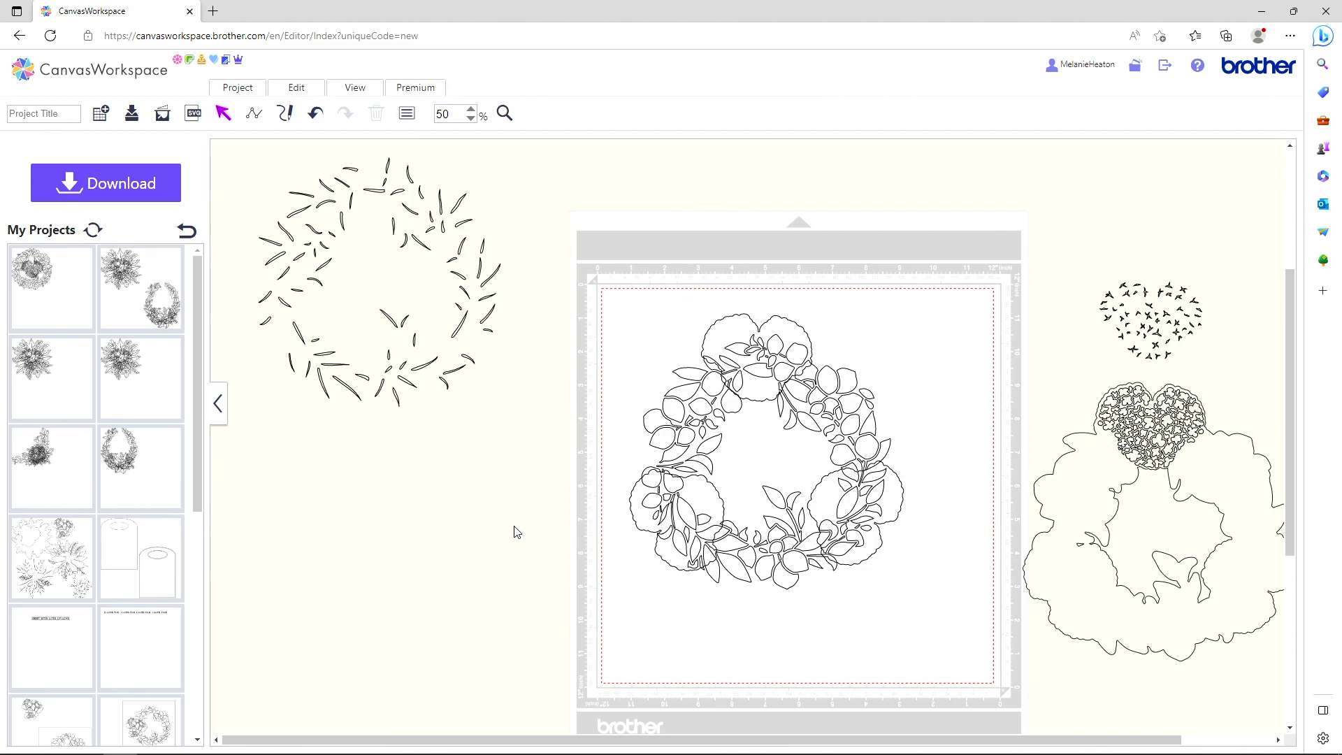
Add a basic square enlarged to about 254 mm around the whole wreath and send it to the back
click(187, 232)
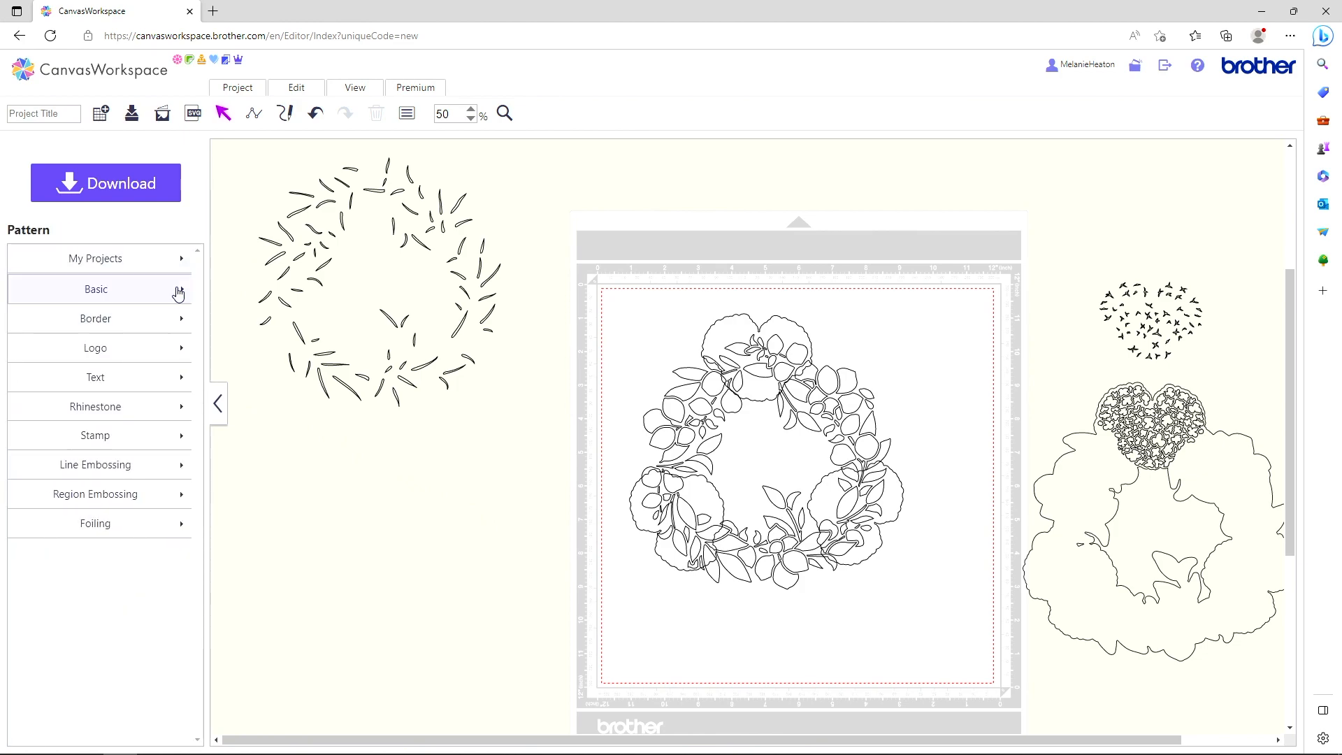
click(178, 293)
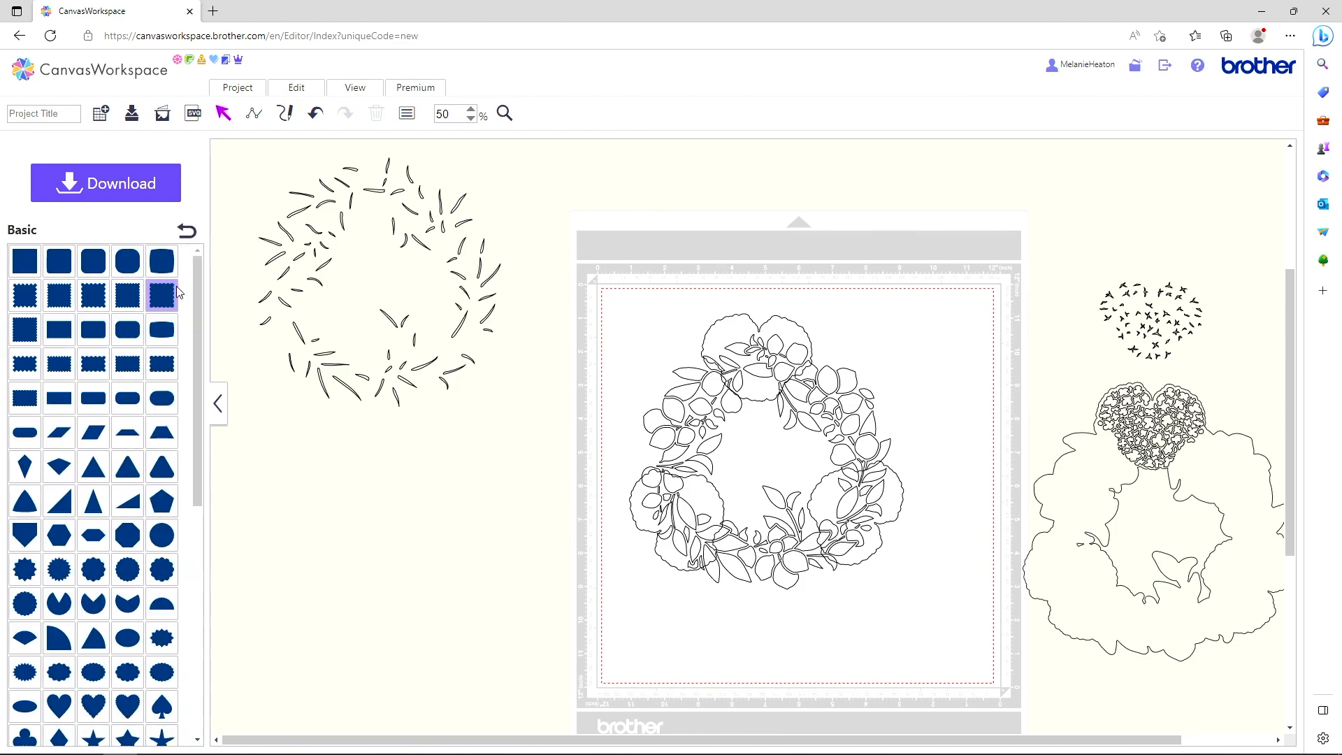
click(25, 264)
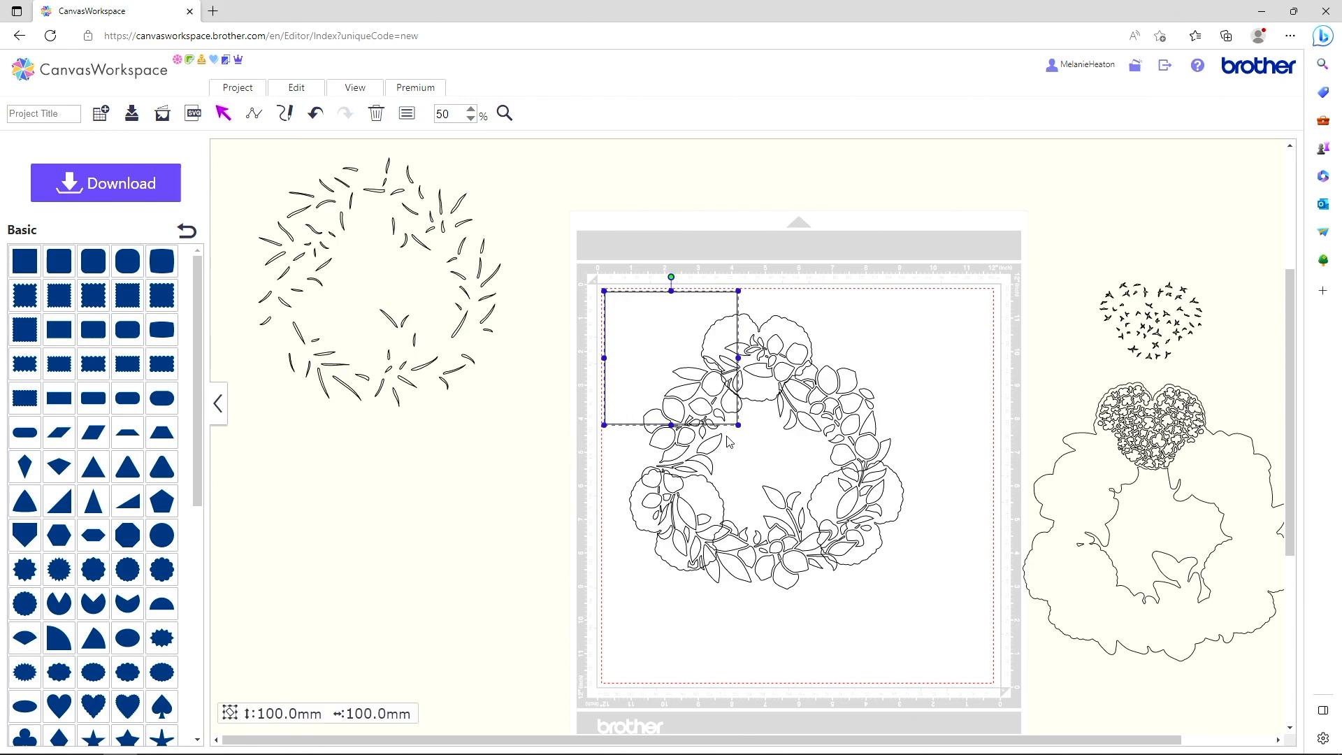
drag(737, 422, 905, 570)
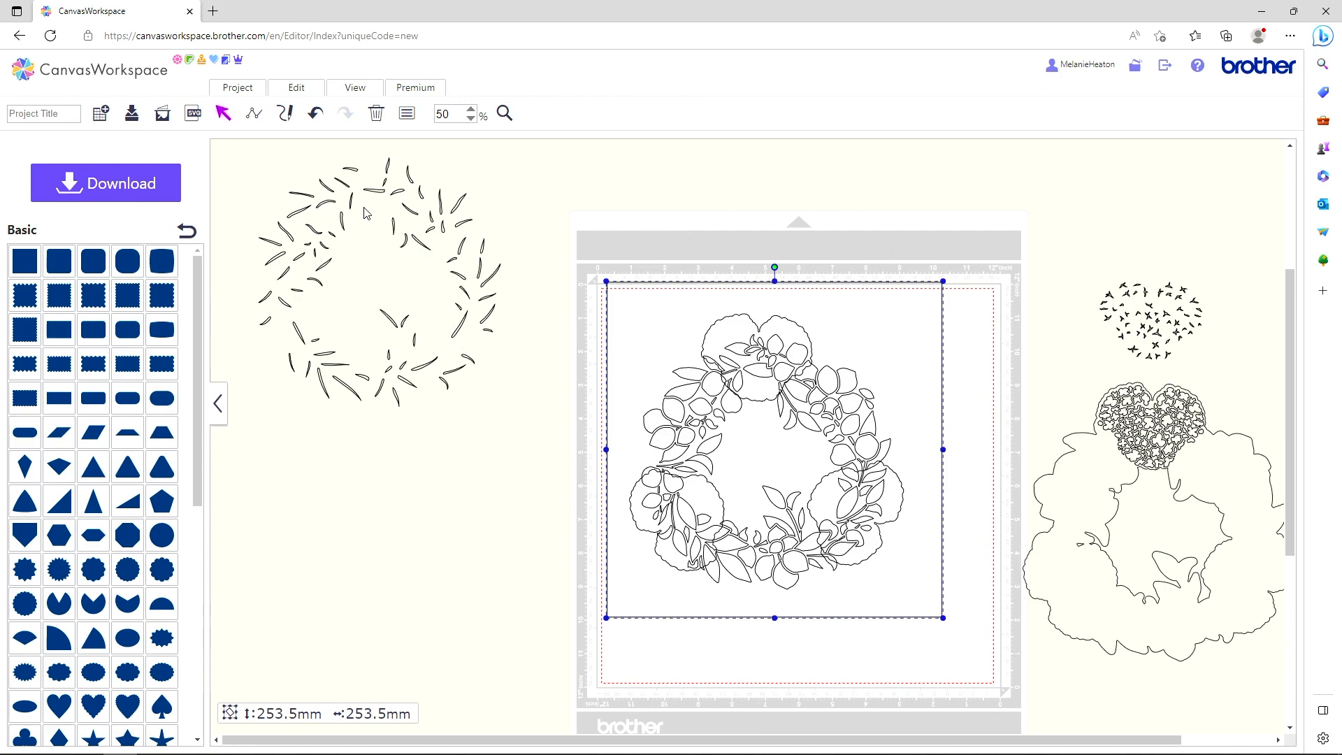
click(303, 92)
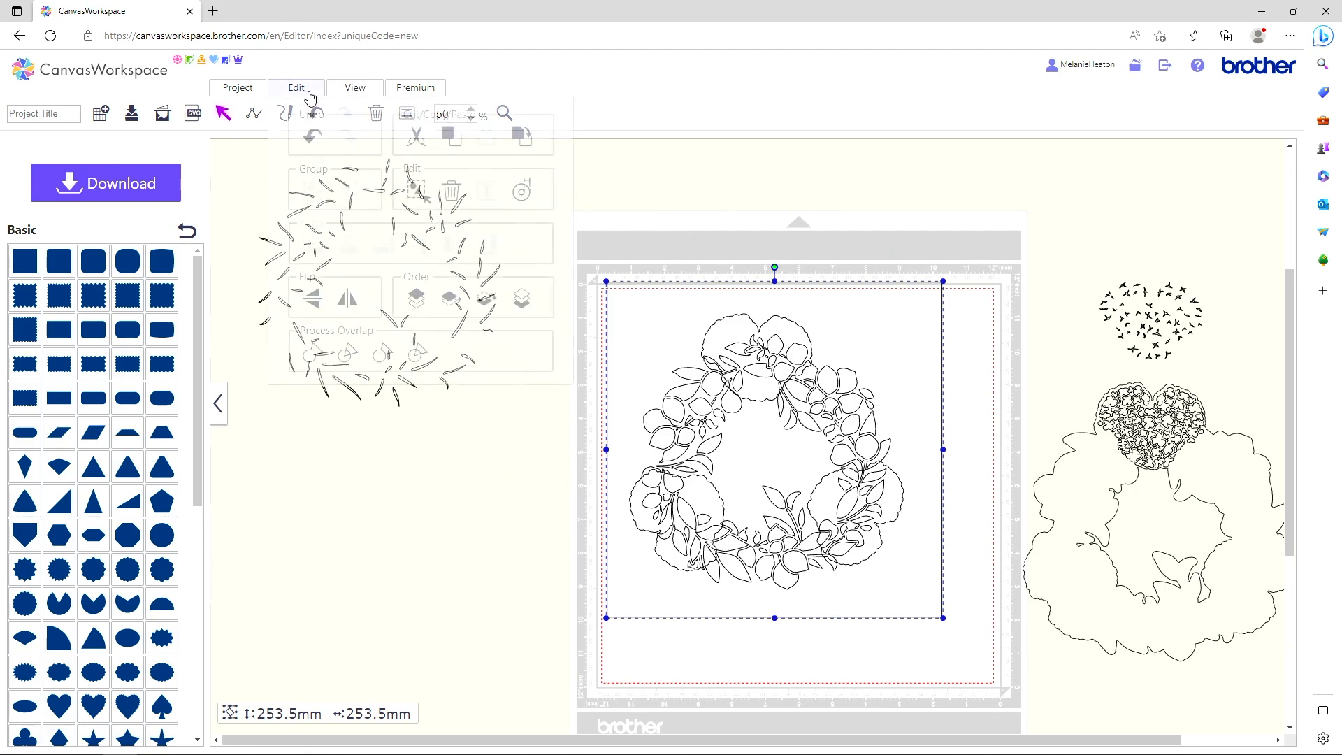
click(524, 309)
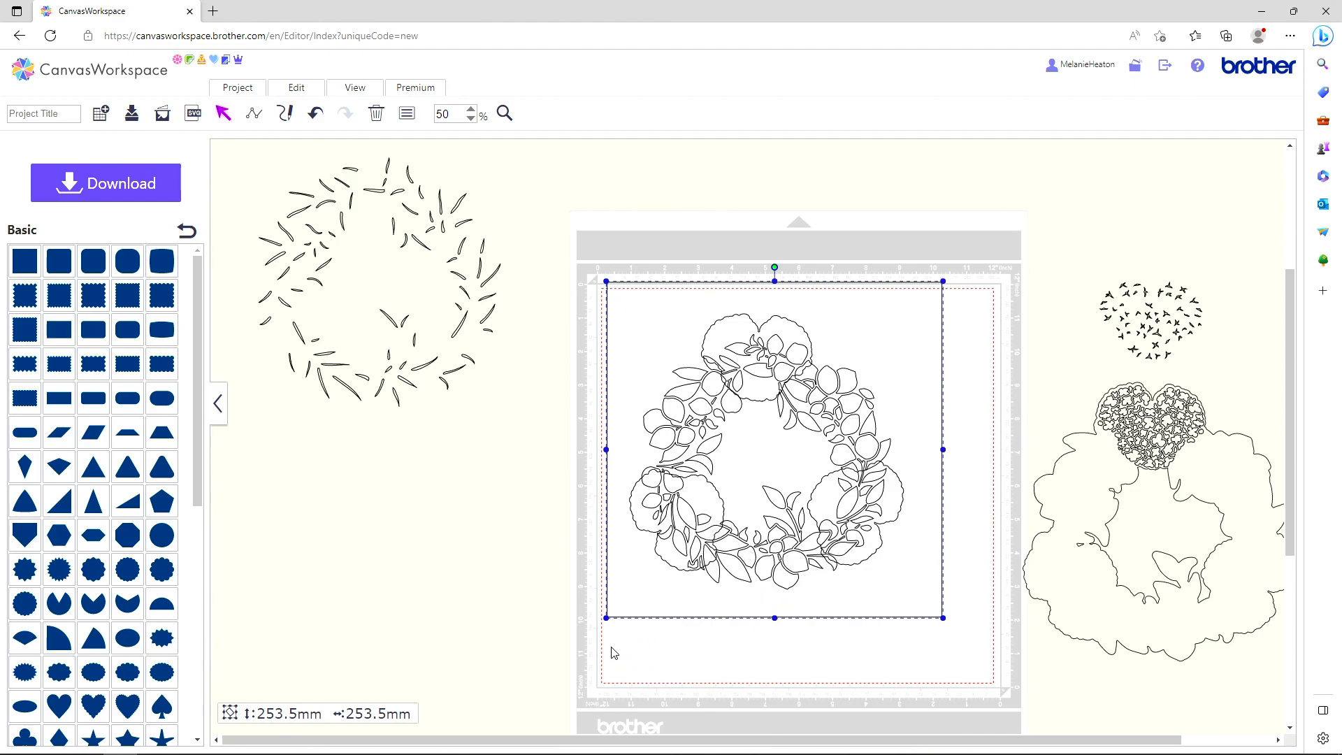
Select the enclosing square together with the leaf layer and split them along their overlap into separate shapes
drag(608, 644, 980, 583)
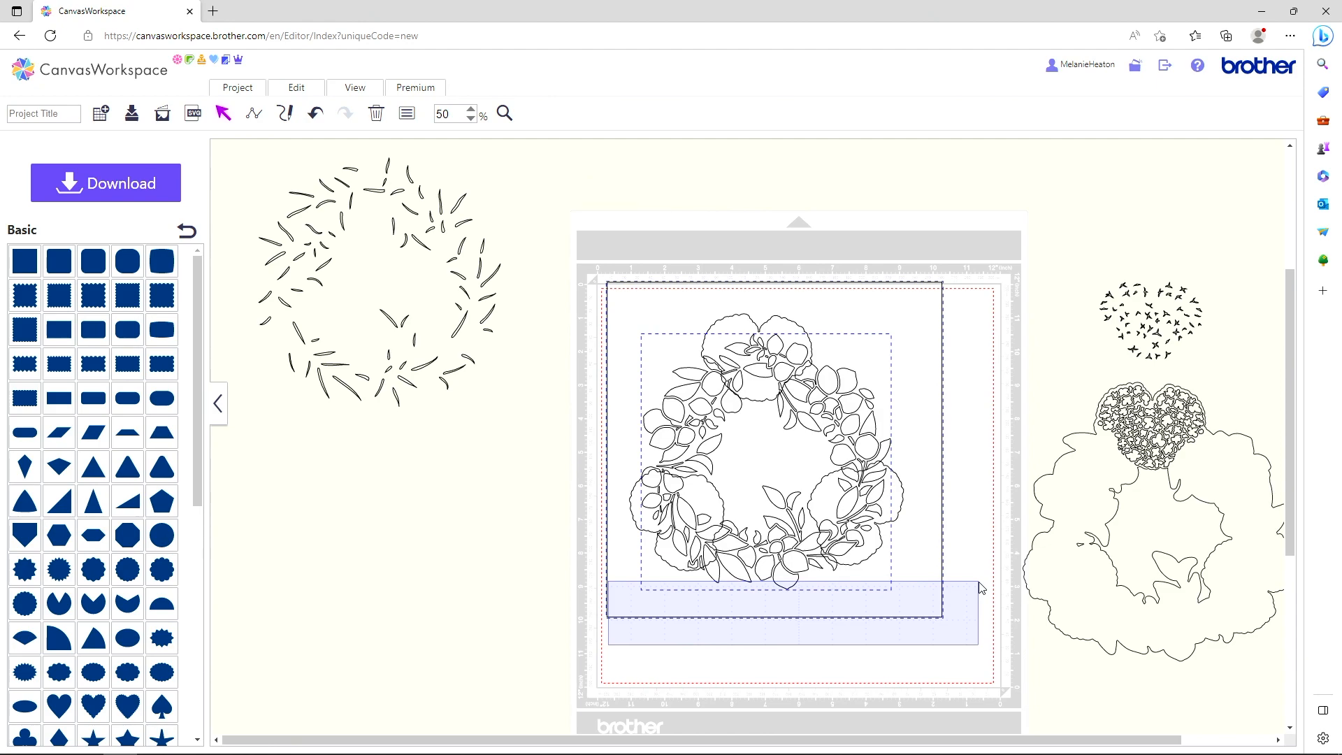
drag(979, 582, 979, 582)
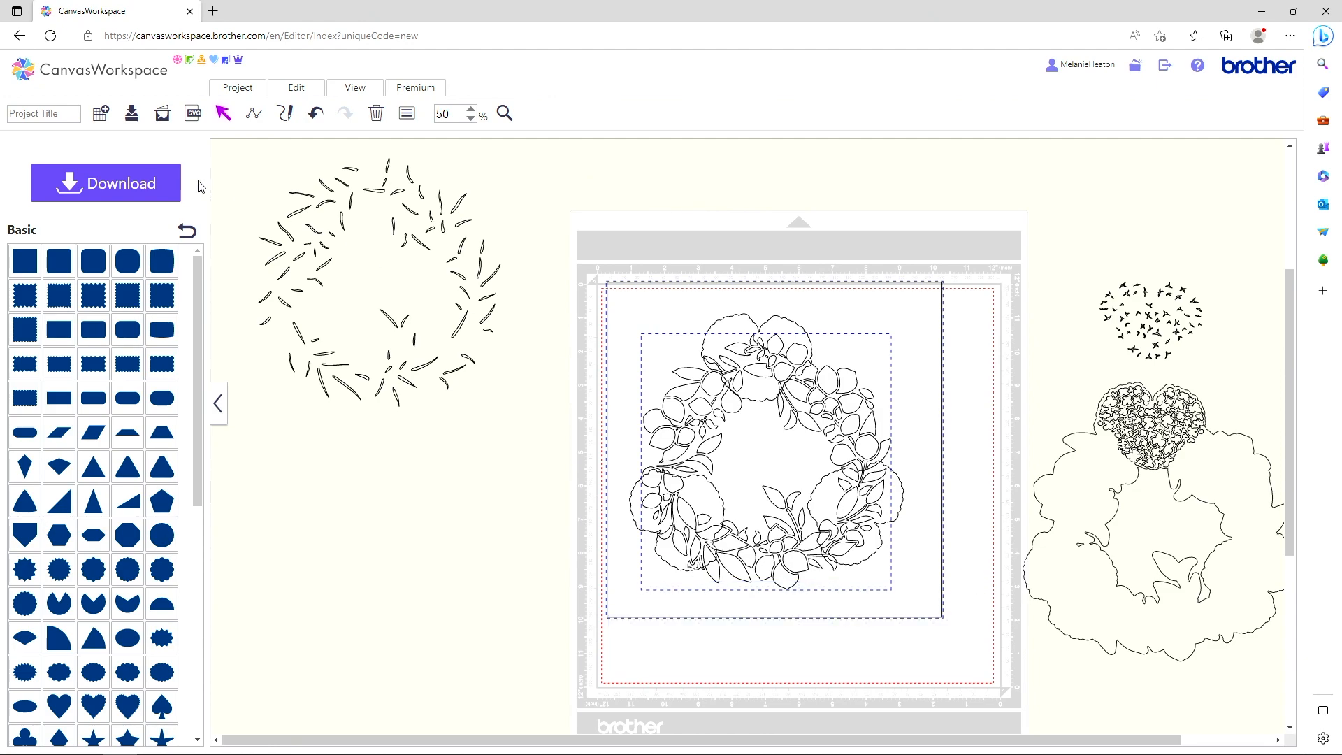
click(297, 91)
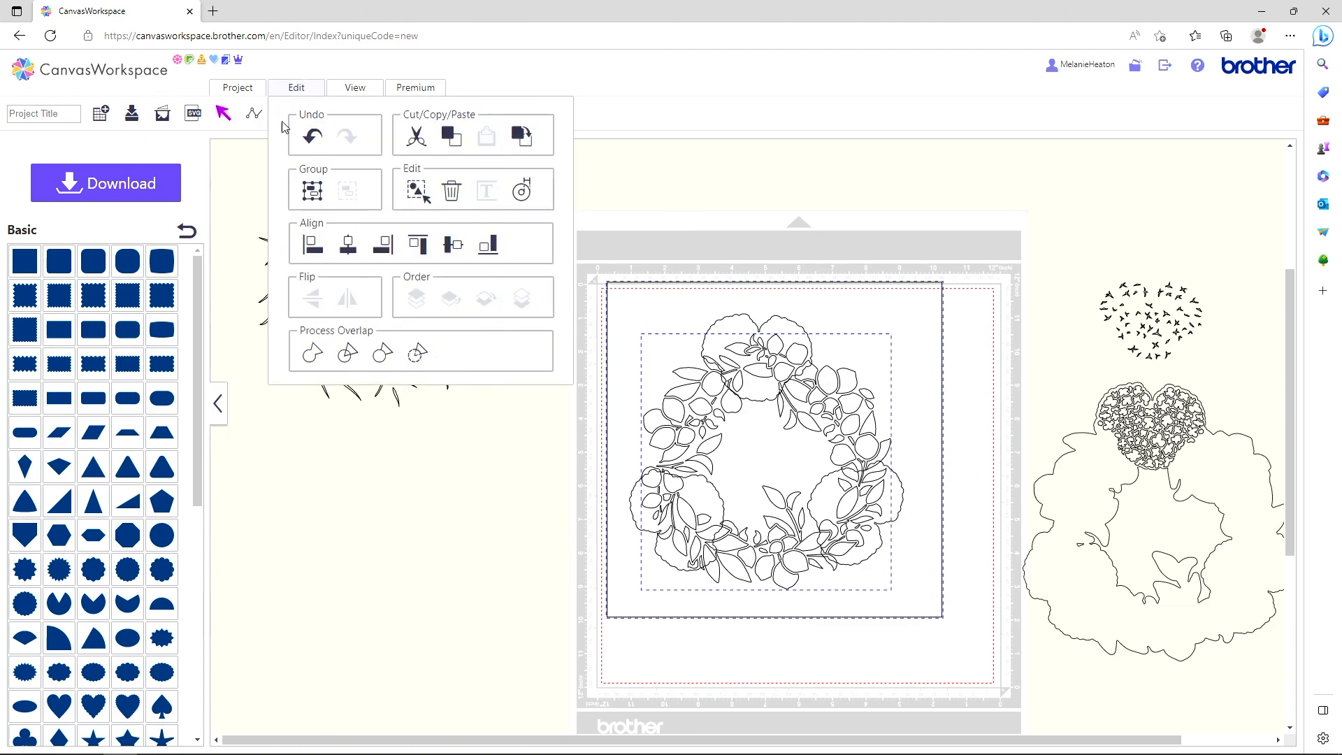
click(345, 358)
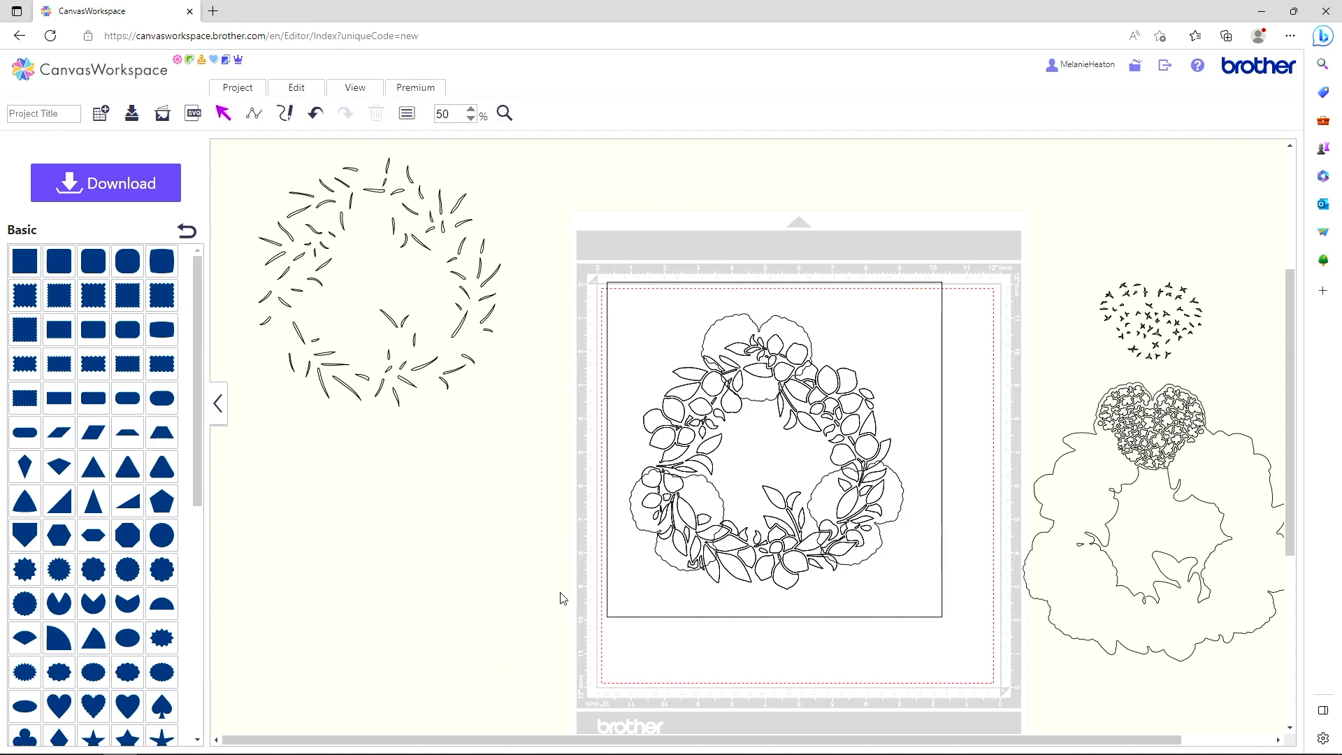
Send the cut-out square to the back, behind the leaf pieces and hydrangea outlines
click(610, 337)
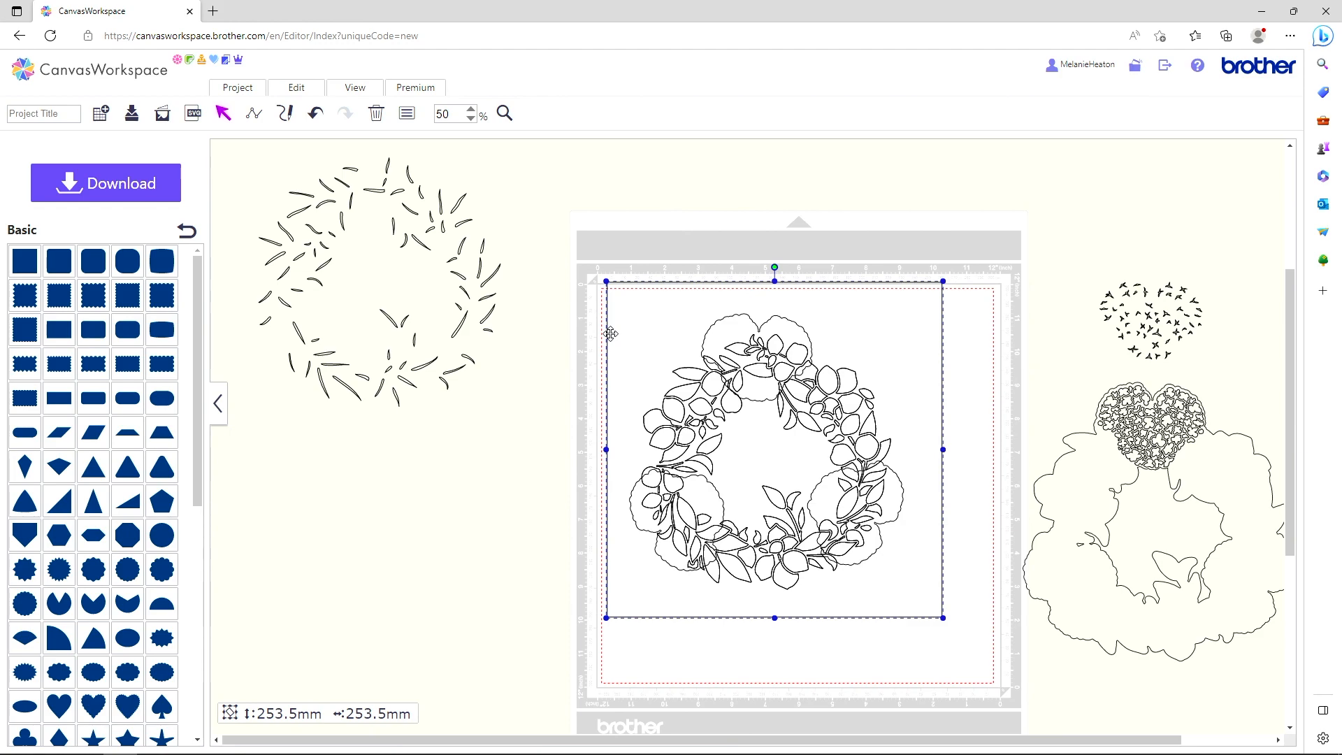
click(308, 89)
click(520, 301)
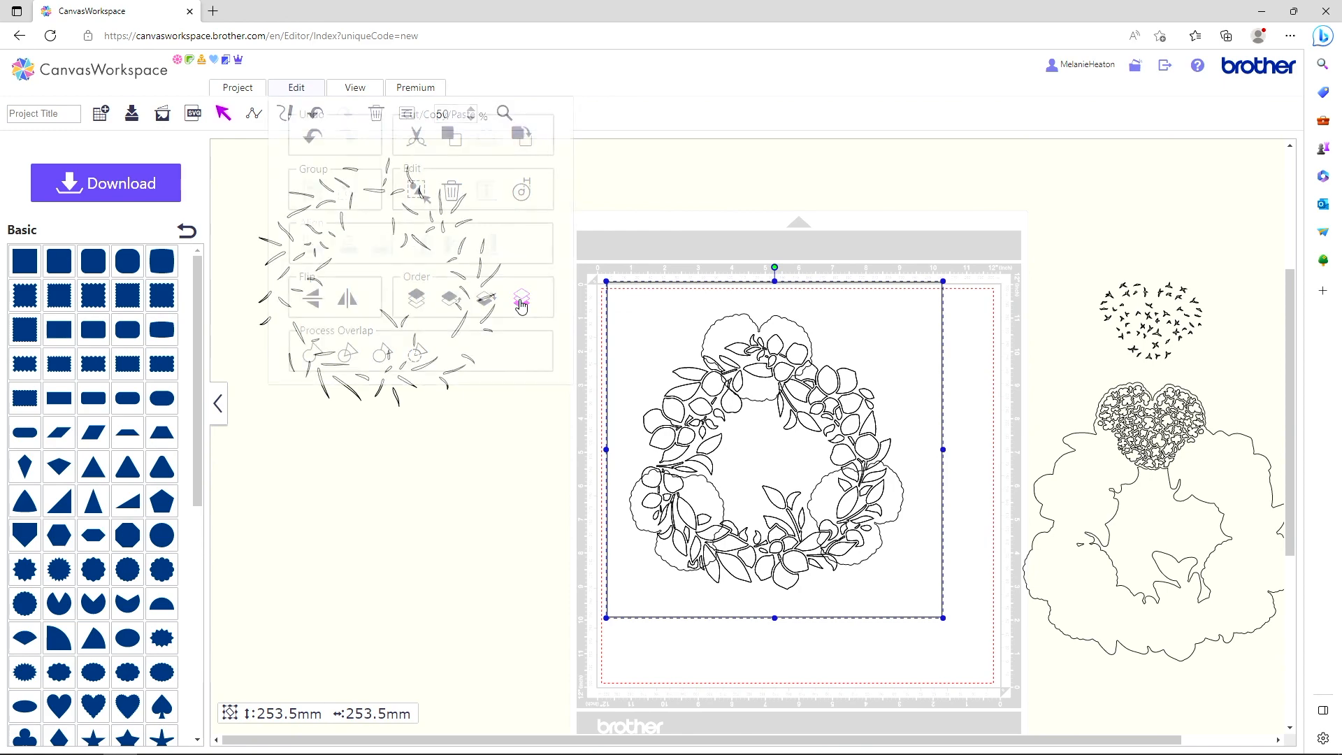
click(538, 371)
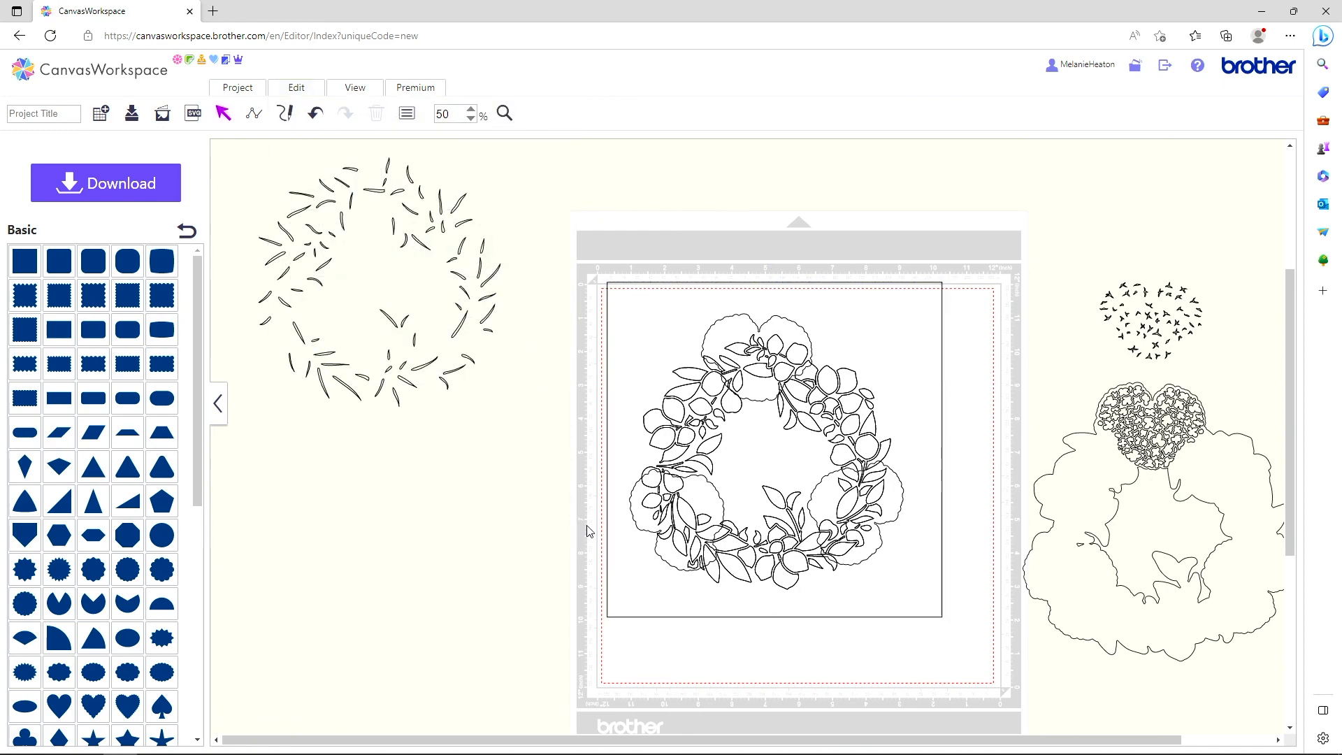
Weld the three hydrangea outlines to the enclosing square
click(634, 519)
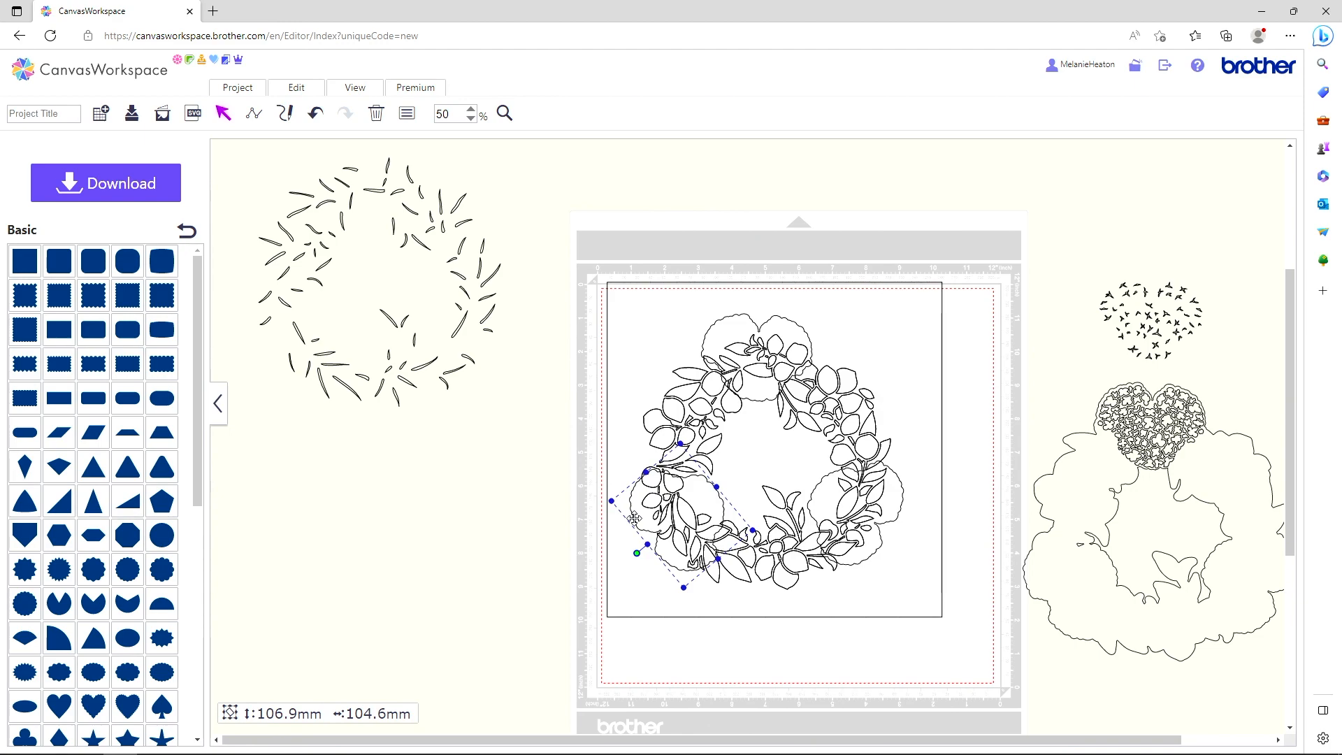
click(749, 321)
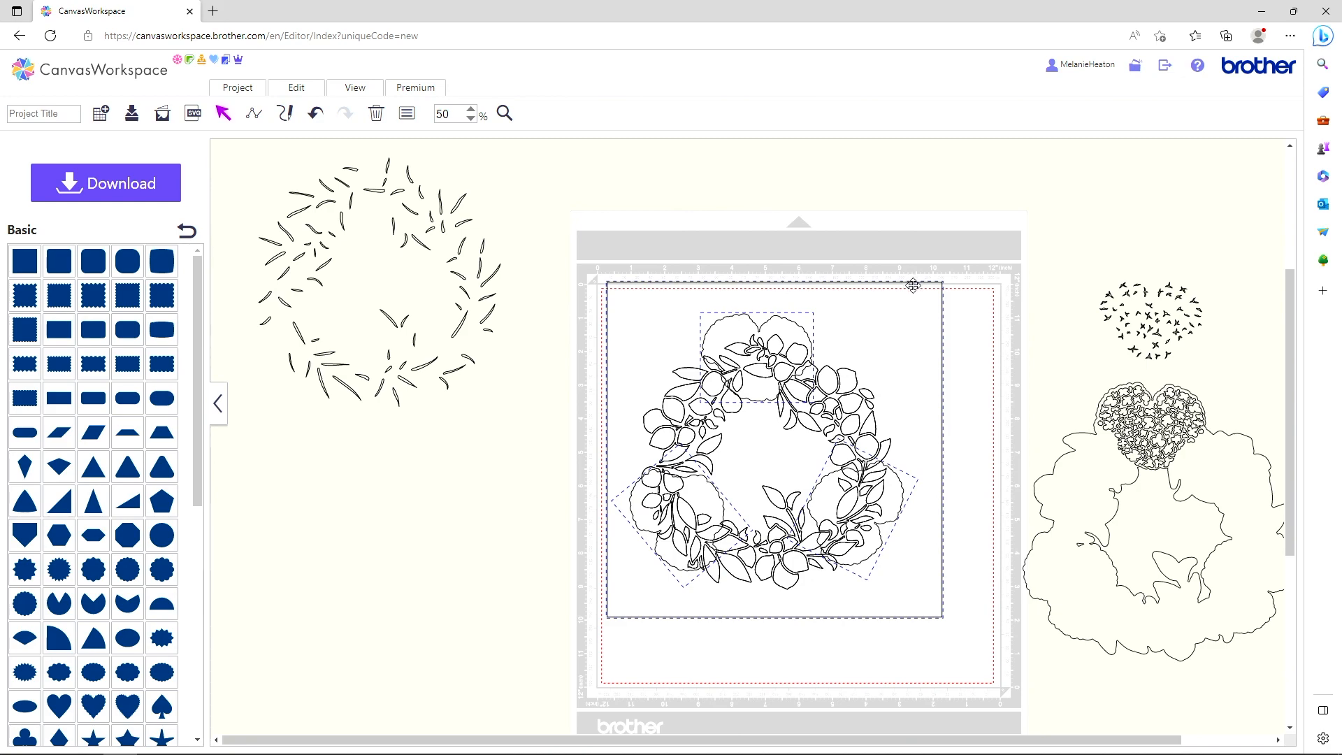
click(293, 91)
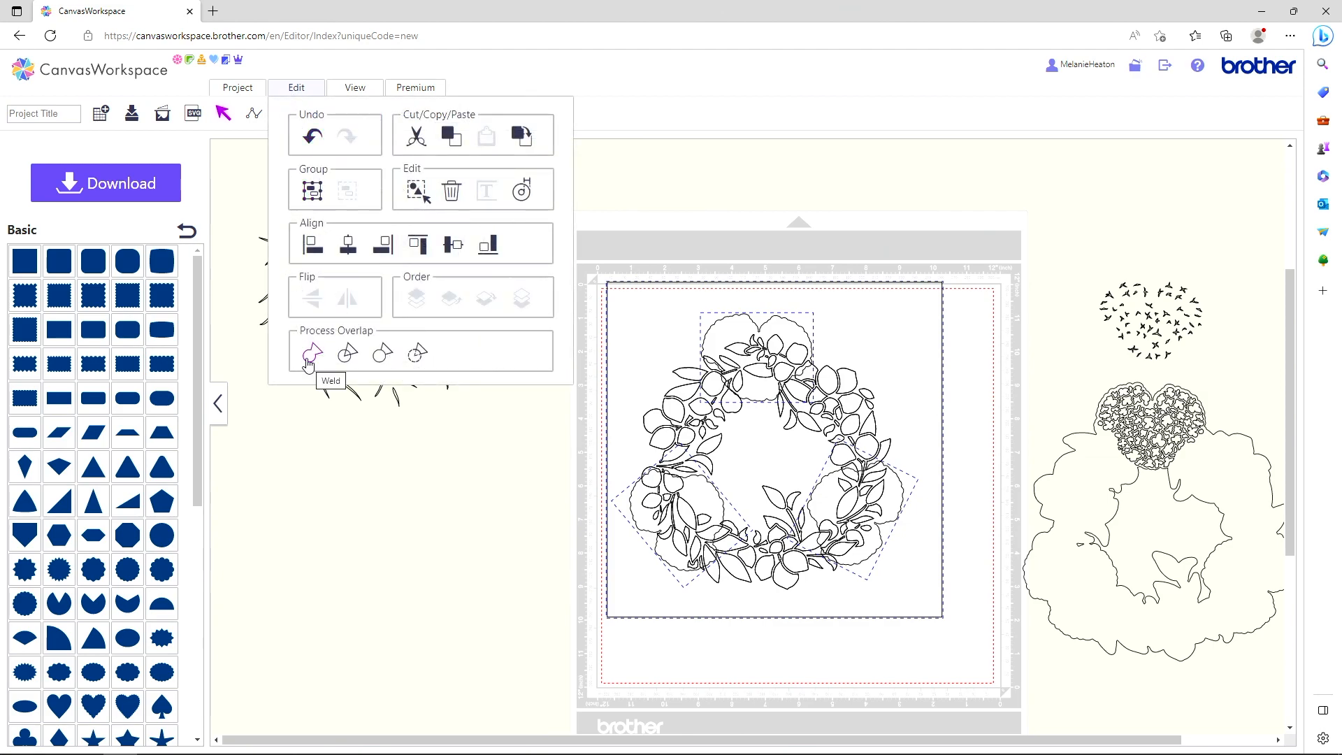
click(309, 358)
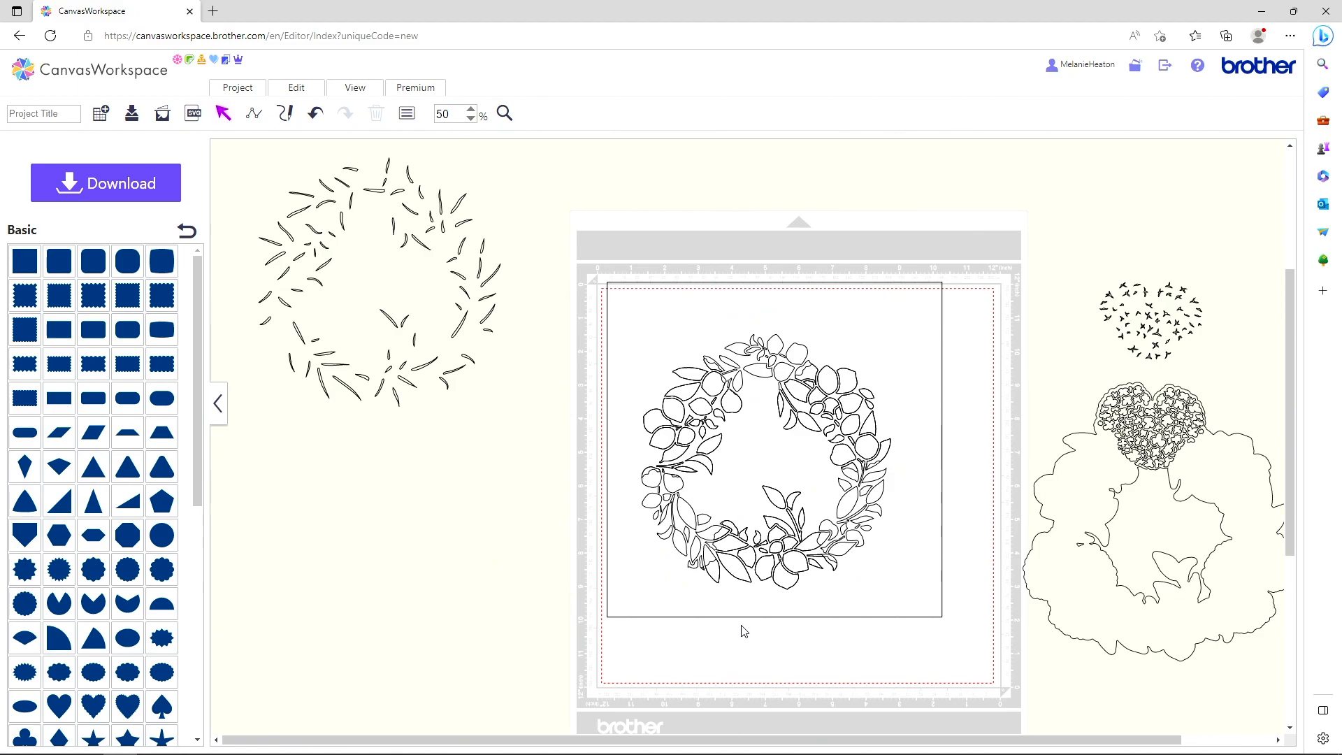
Delete the leftover loose leaf pieces from the mat and return the welded square with leaf cut-outs to the mat
drag(673, 607, 301, 666)
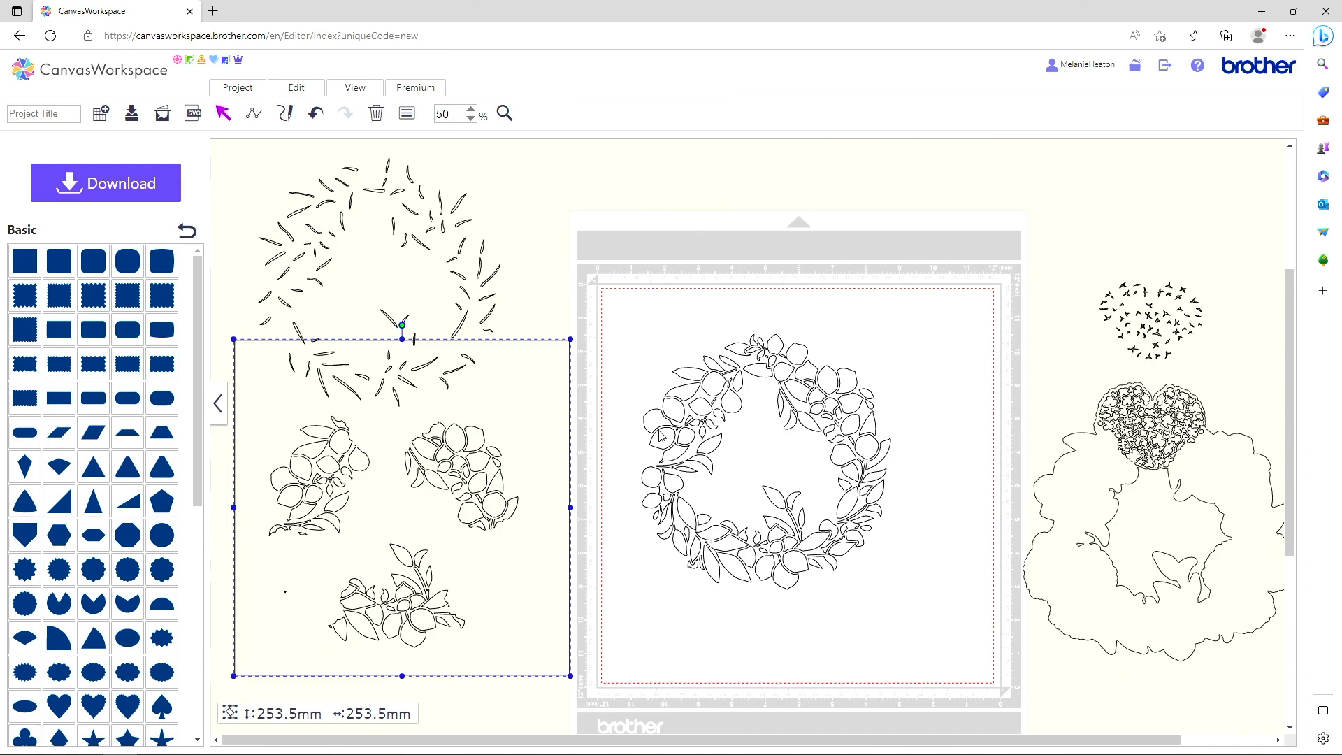
drag(634, 302, 934, 676)
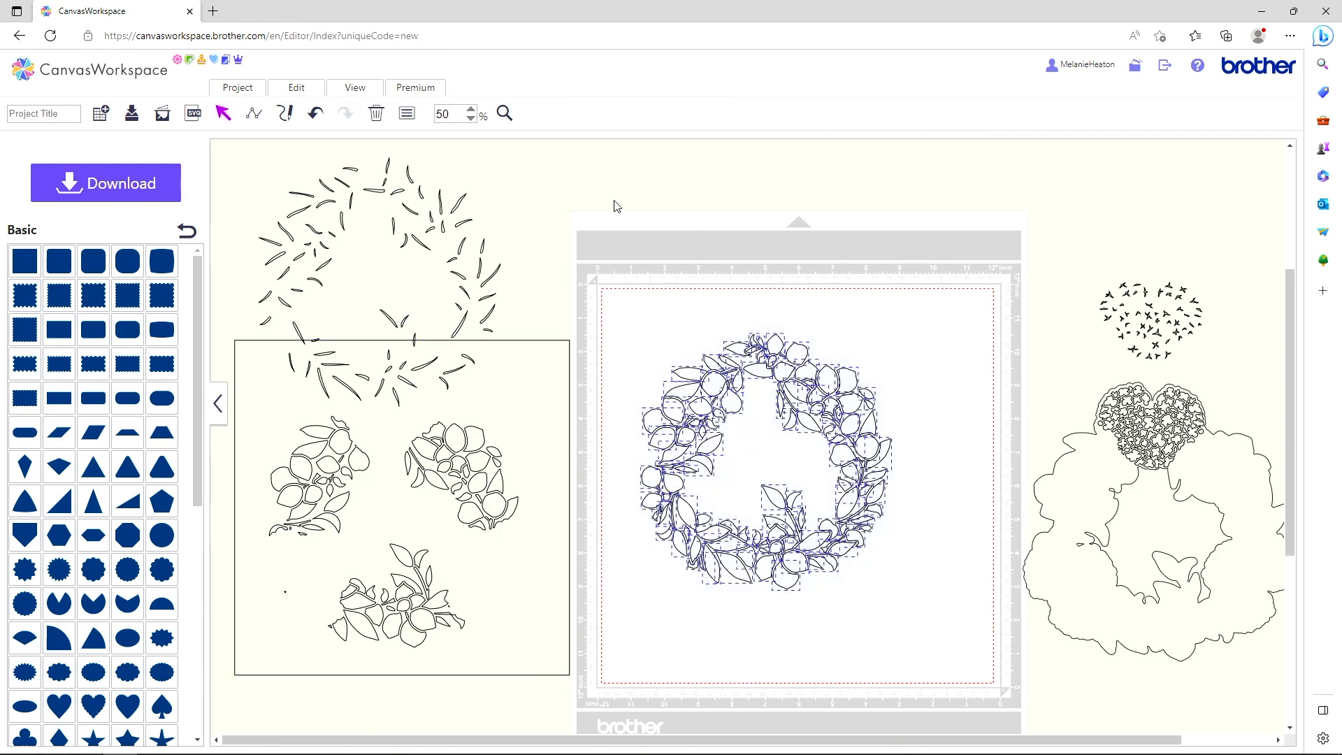
click(377, 116)
drag(392, 392, 785, 329)
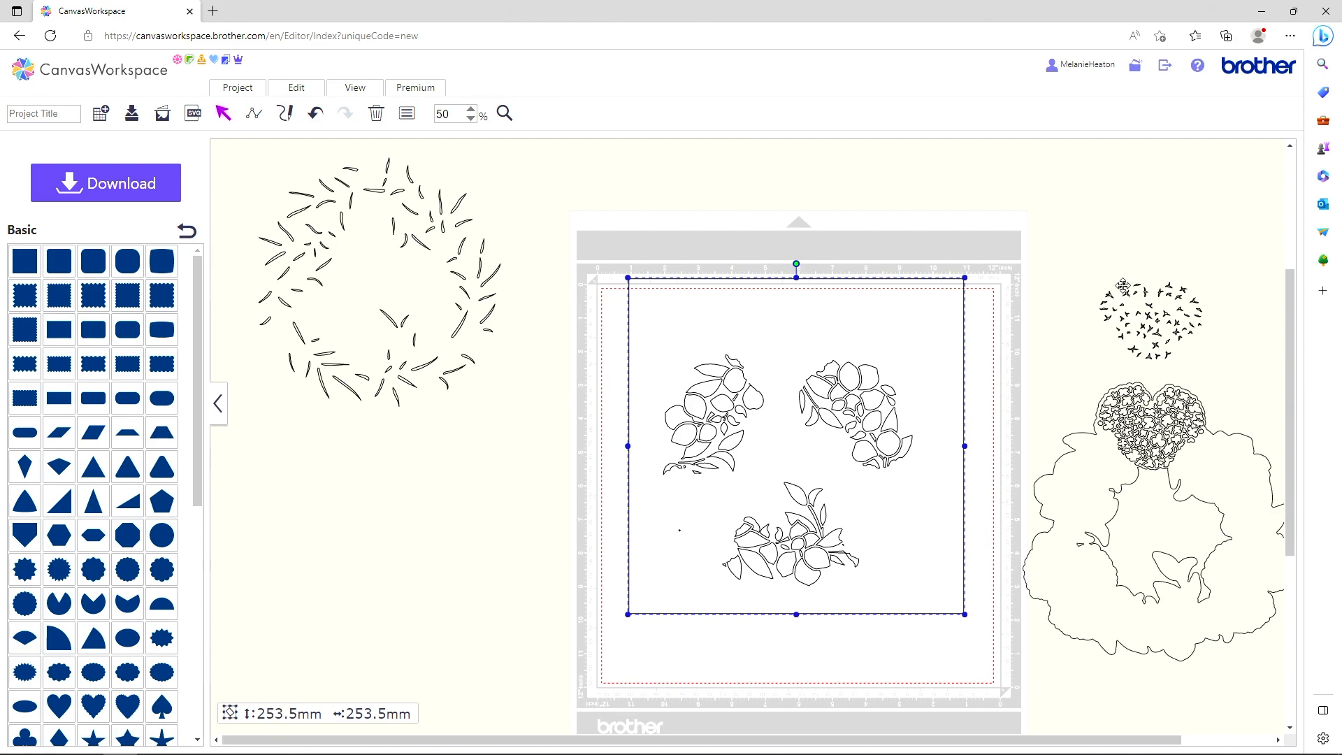
Move the flower accents and wreath backing aside to free the floret layer, and place it in the square's upper gap between leaf clusters
drag(1124, 291, 1088, 188)
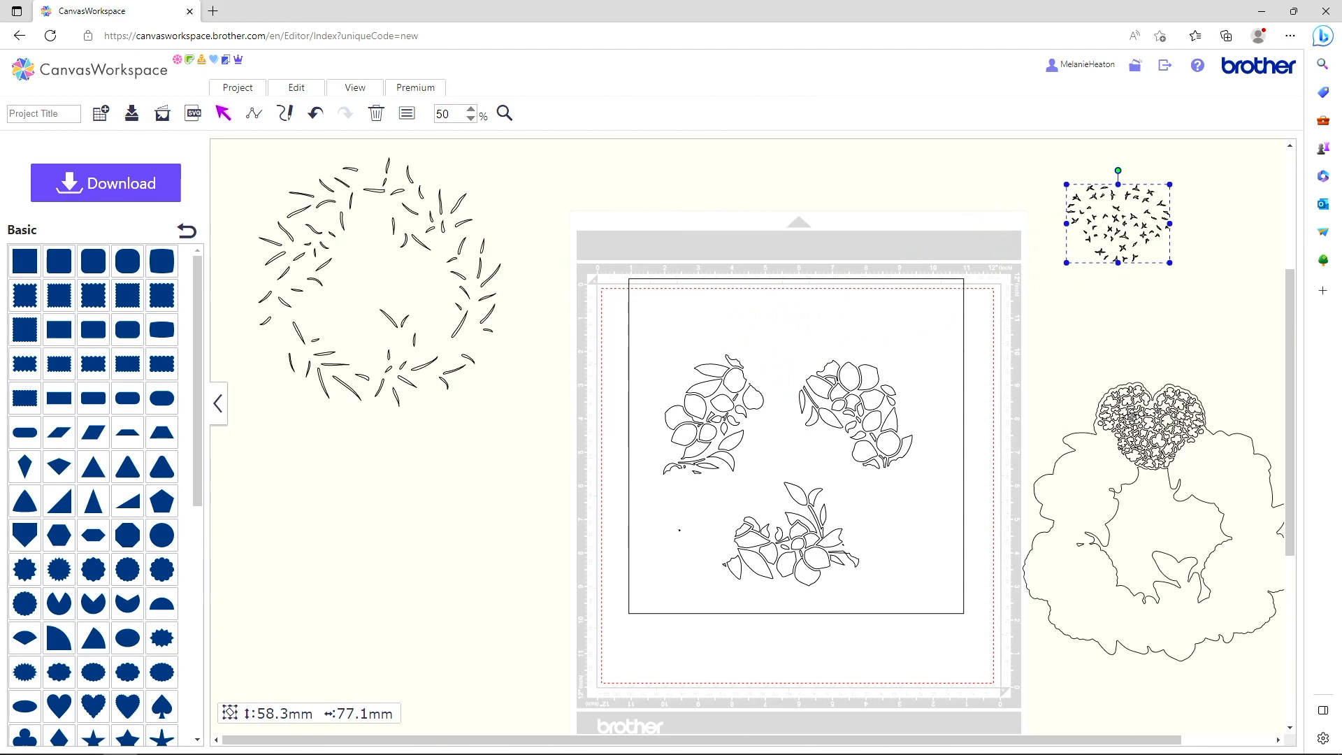
drag(1134, 411, 1169, 144)
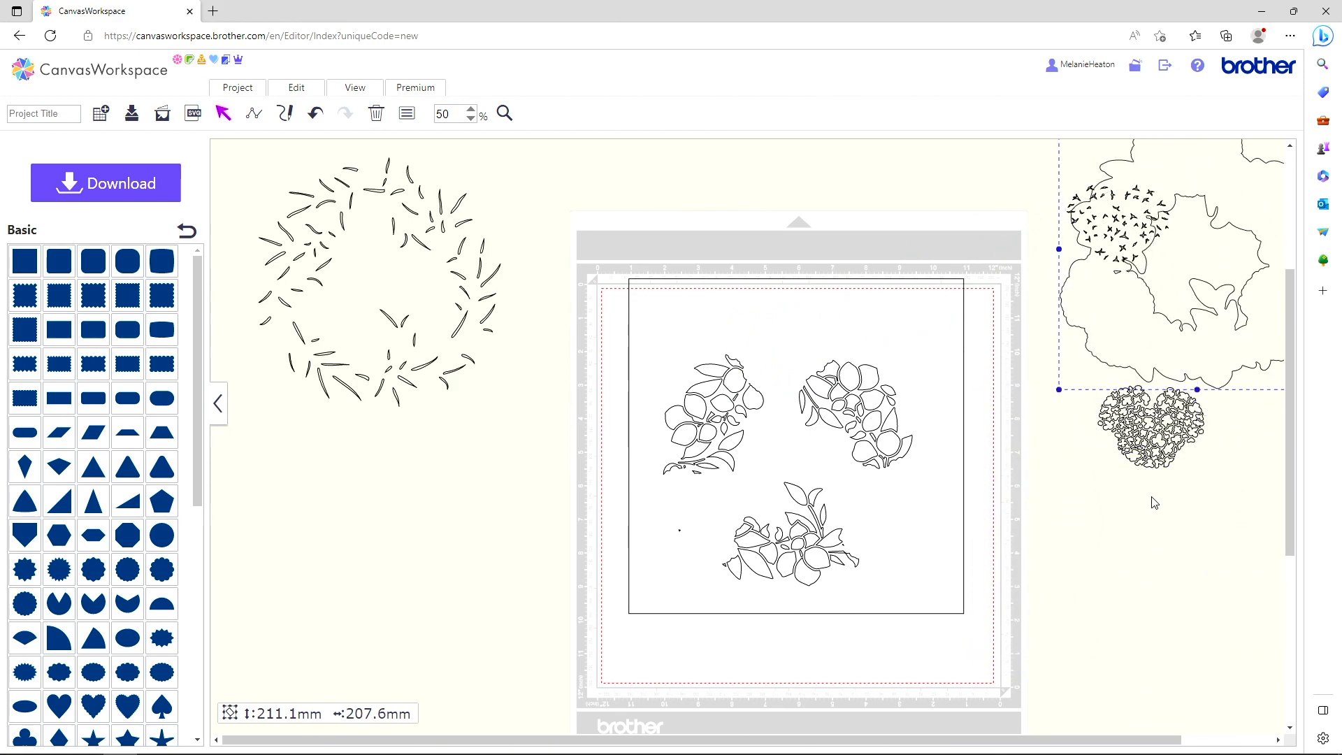
mouse_move(1146, 440)
mouse_down()
mouse_move(717, 418)
mouse_move(770, 360)
mouse_move(773, 374)
mouse_up()
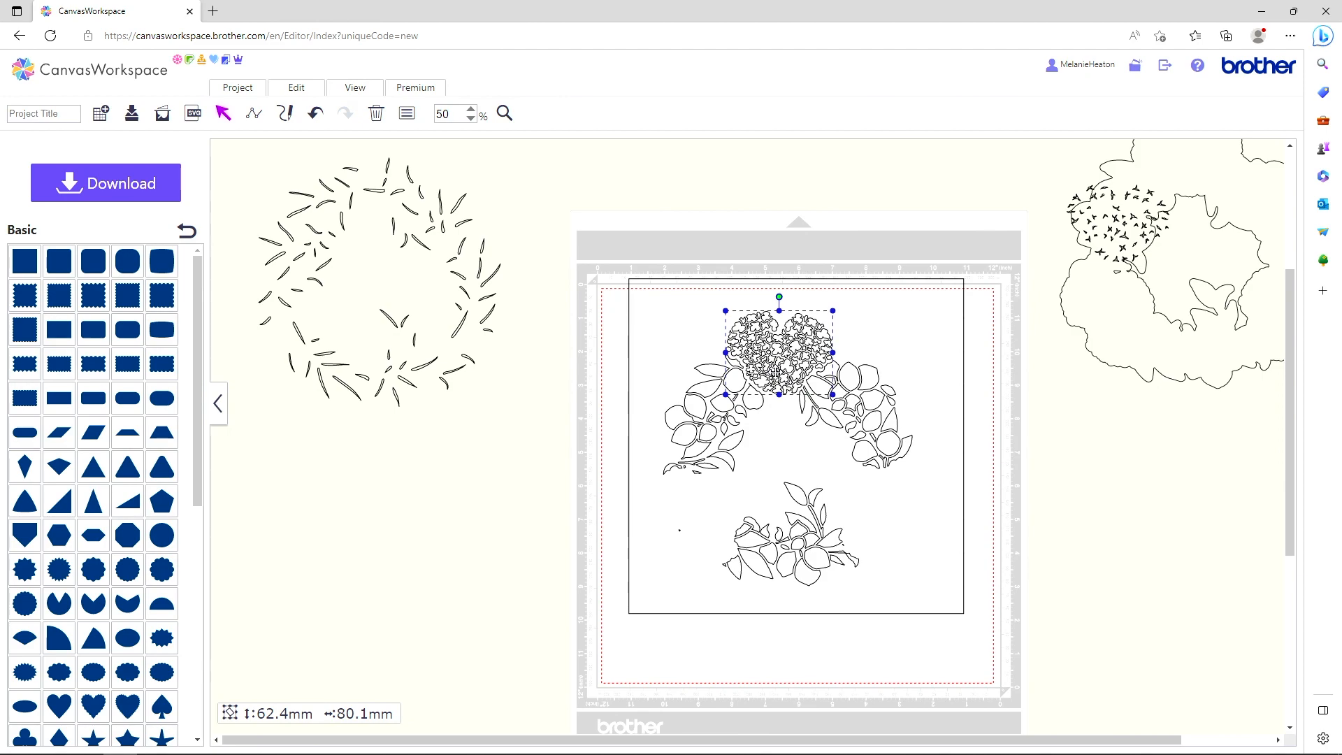
drag(776, 378, 776, 378)
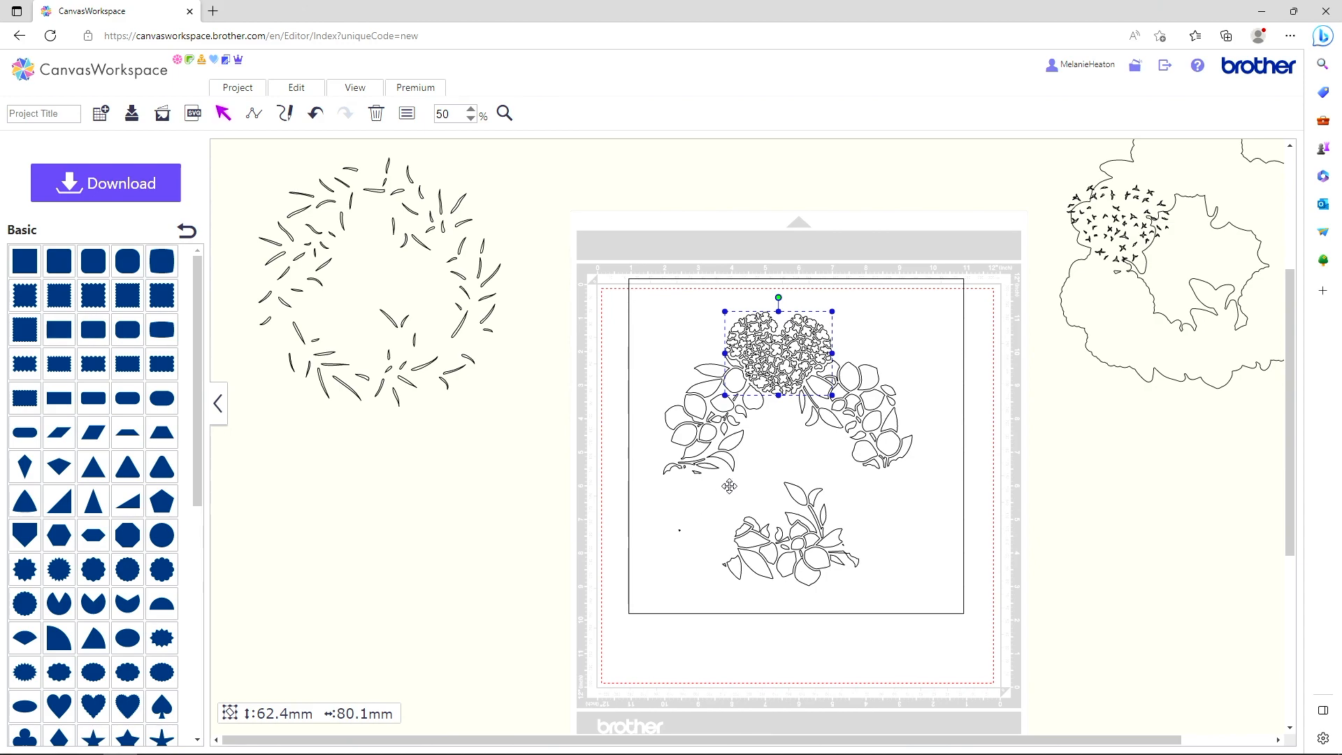
Shift the welded square aside and lay out the floret, flower accent and leaf vein layers next to it
drag(777, 371, 871, 415)
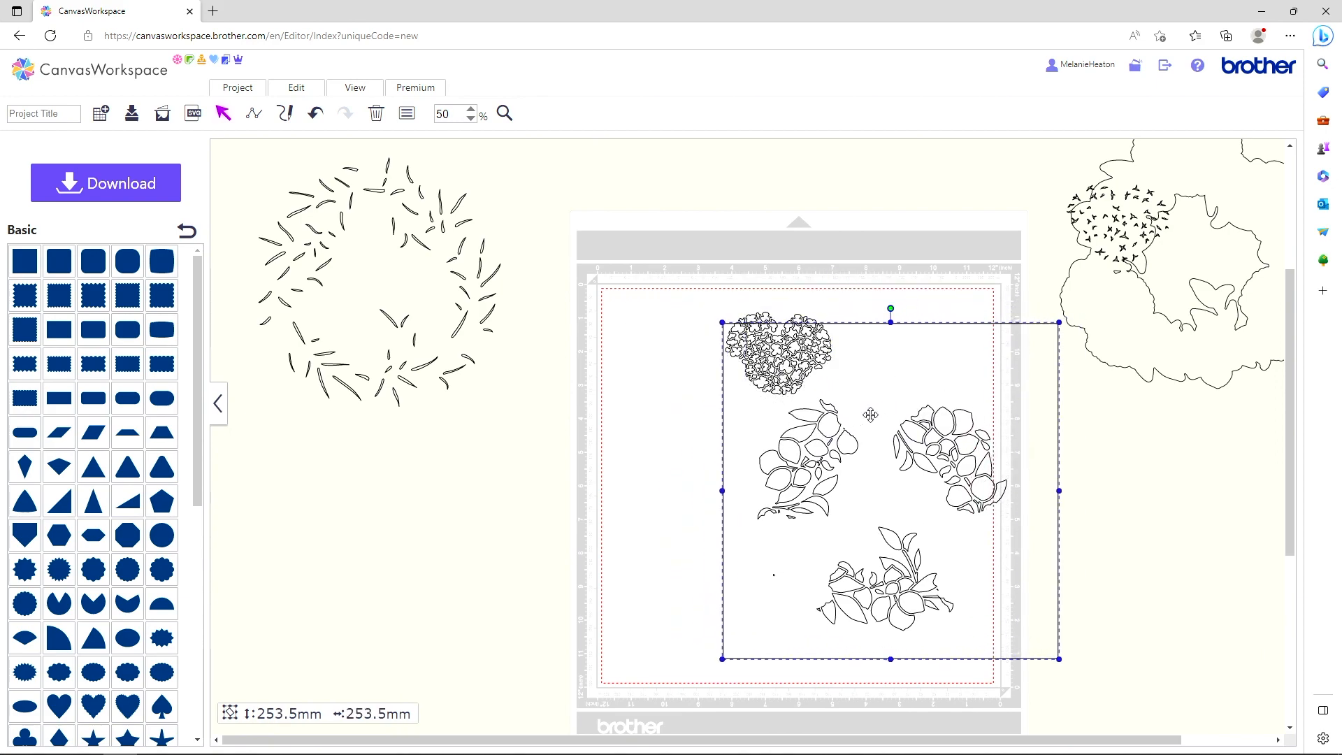
drag(757, 316, 574, 335)
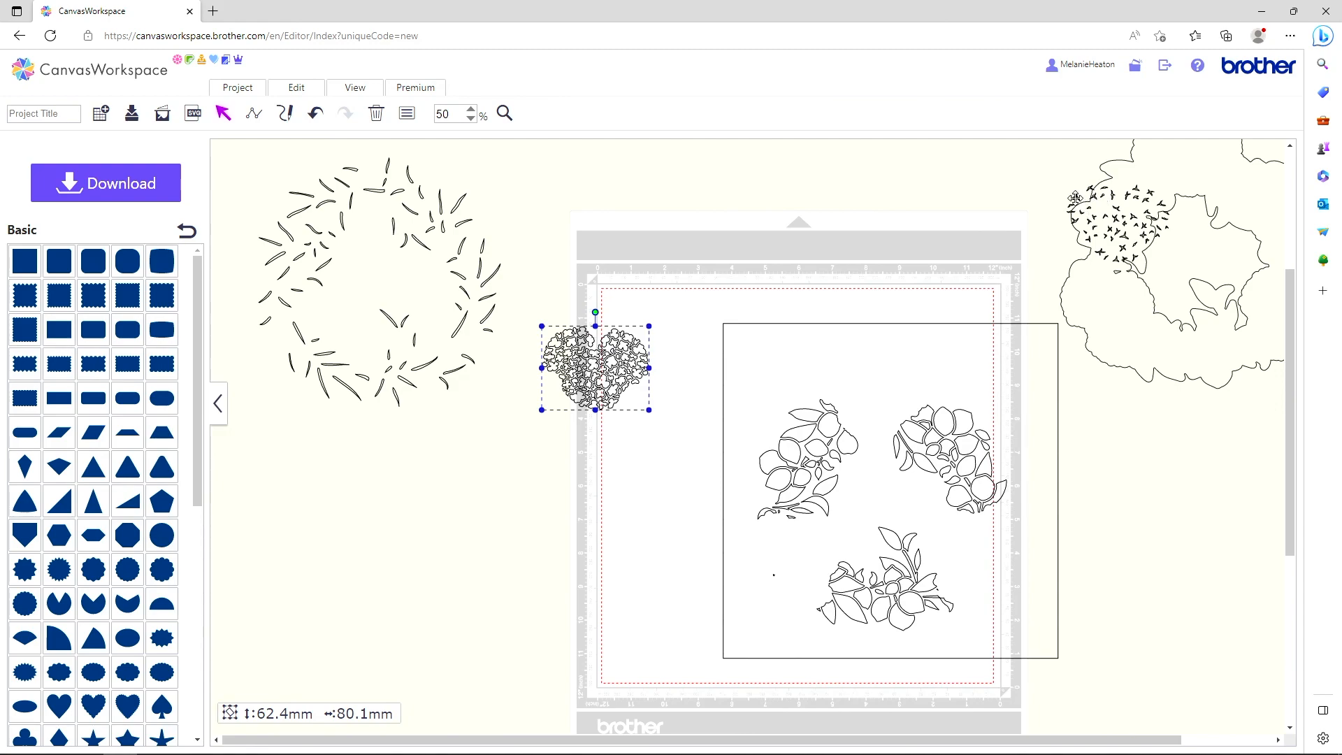
drag(1046, 203, 633, 262)
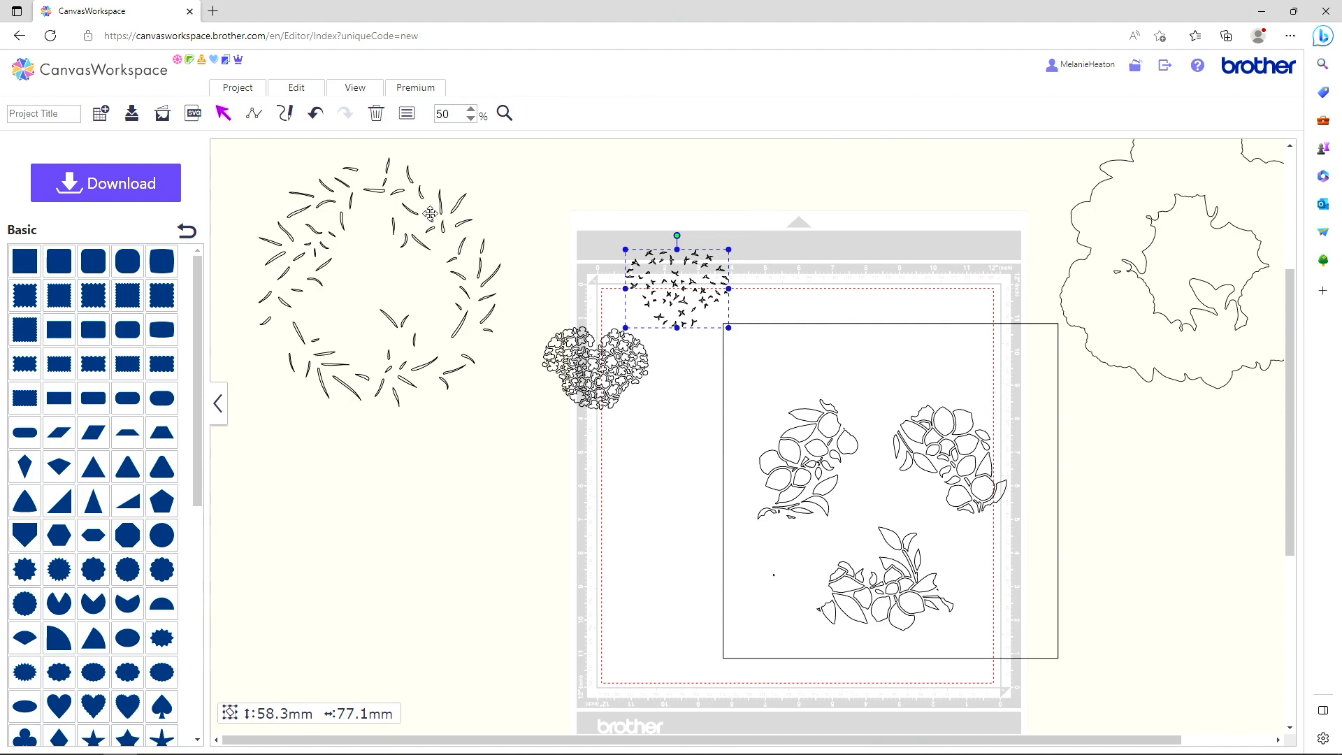
drag(430, 213, 461, 444)
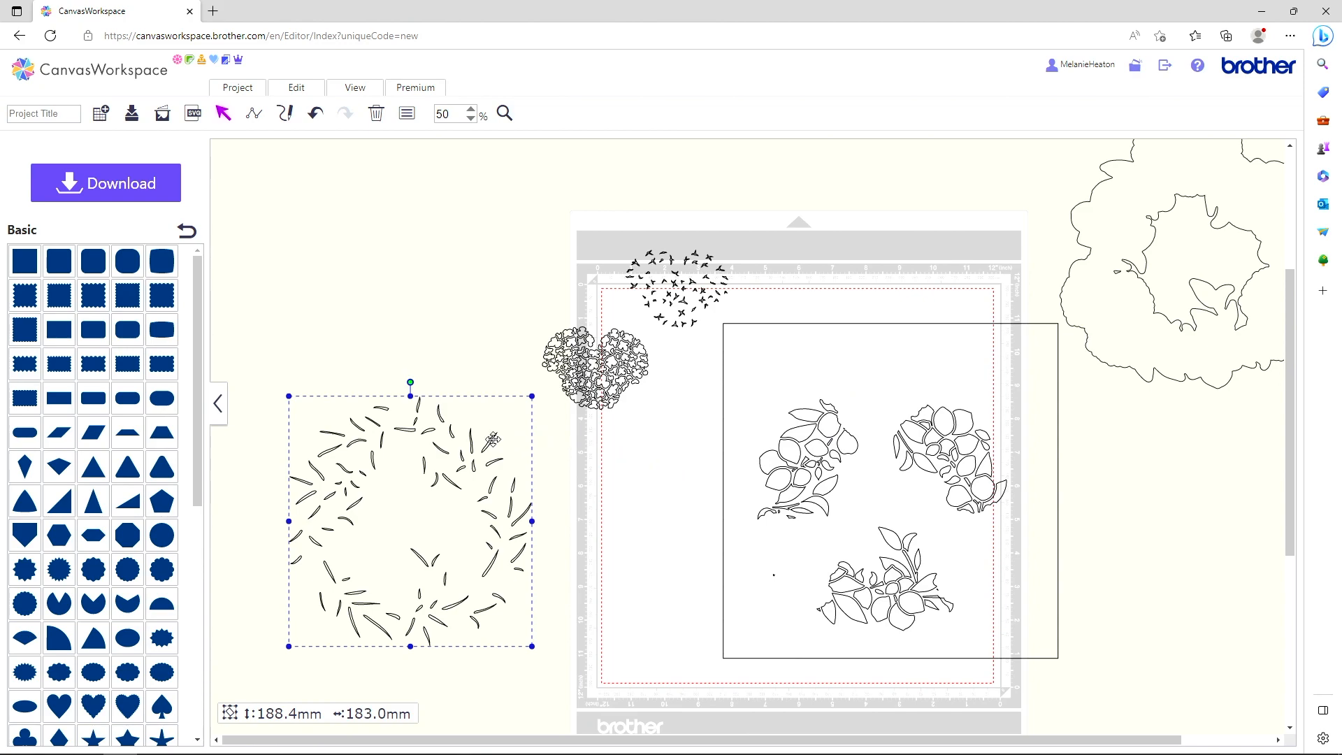
drag(497, 444, 706, 448)
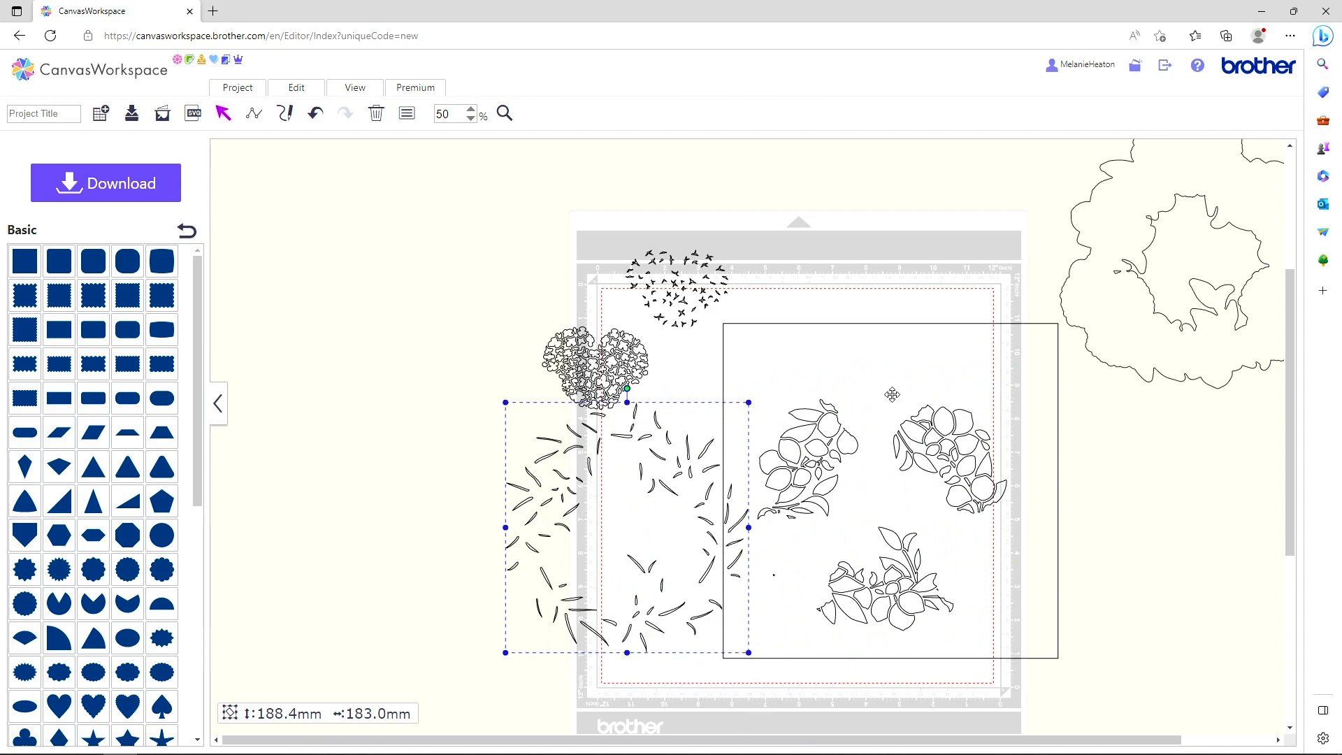